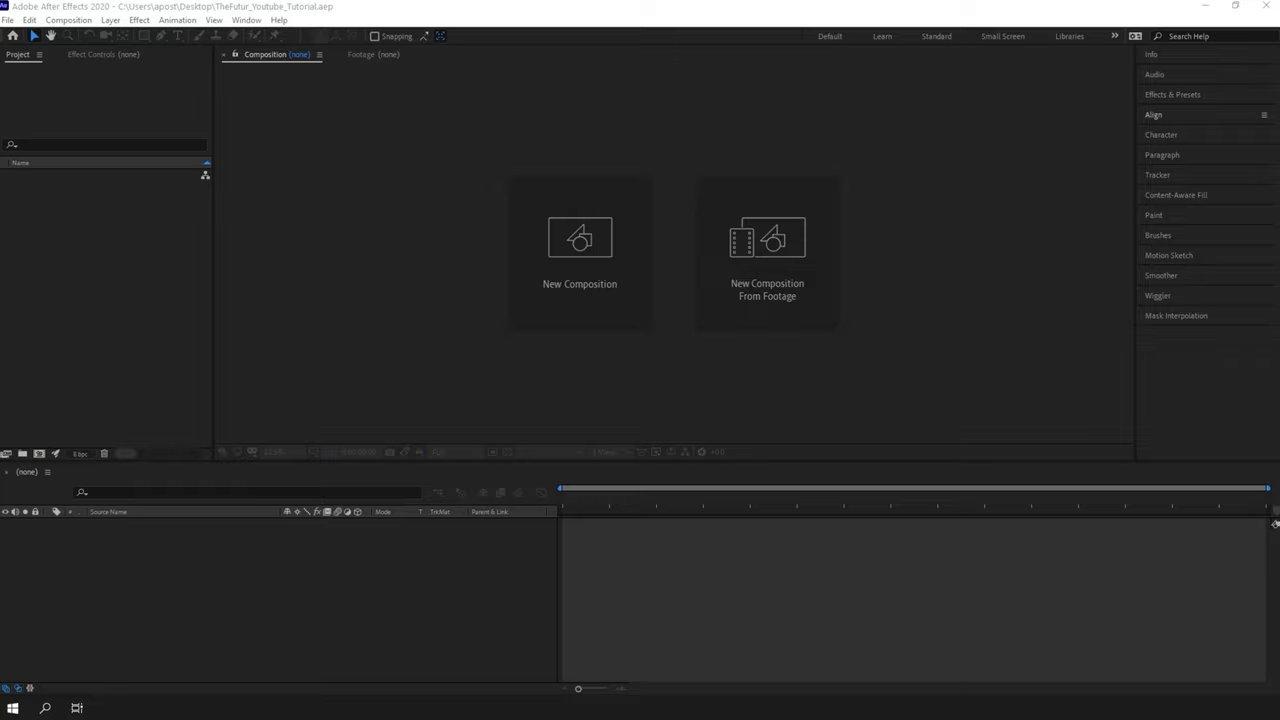
Import the MP4 clip and theFutur_Logo.ai, then create two new project folders.
click(116, 229)
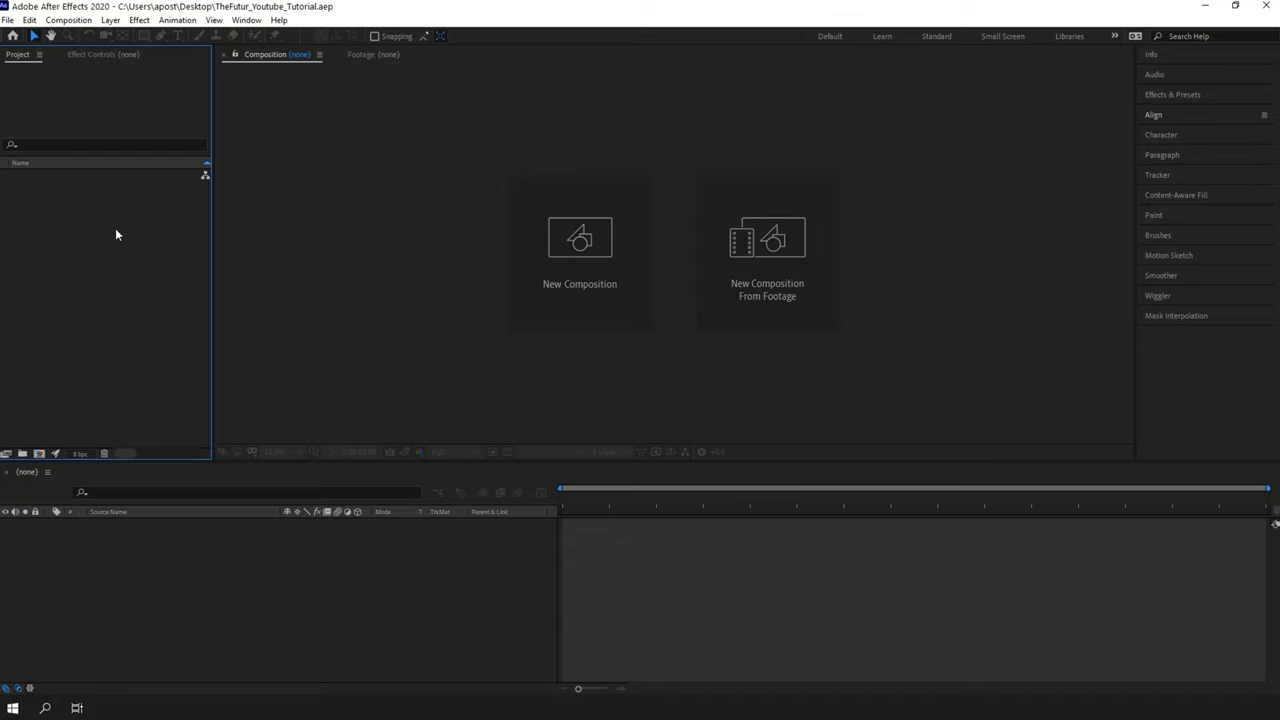
key(alt+Tab)
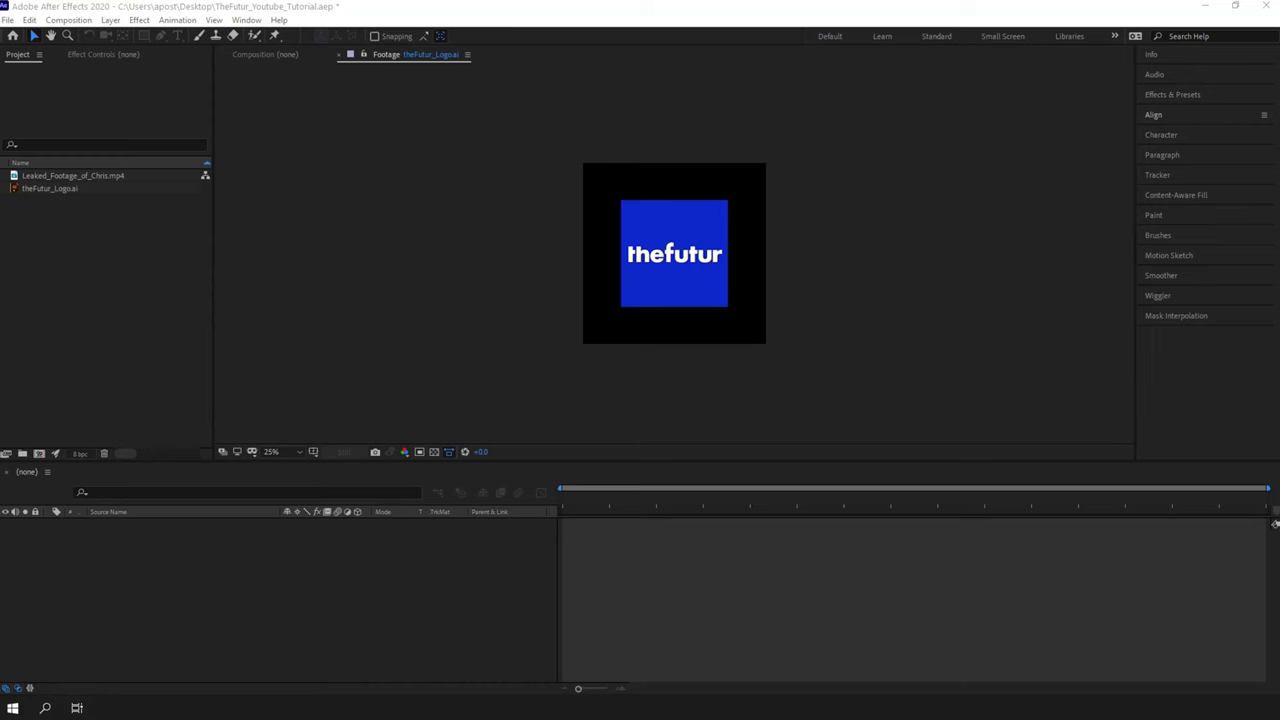
click(22, 454)
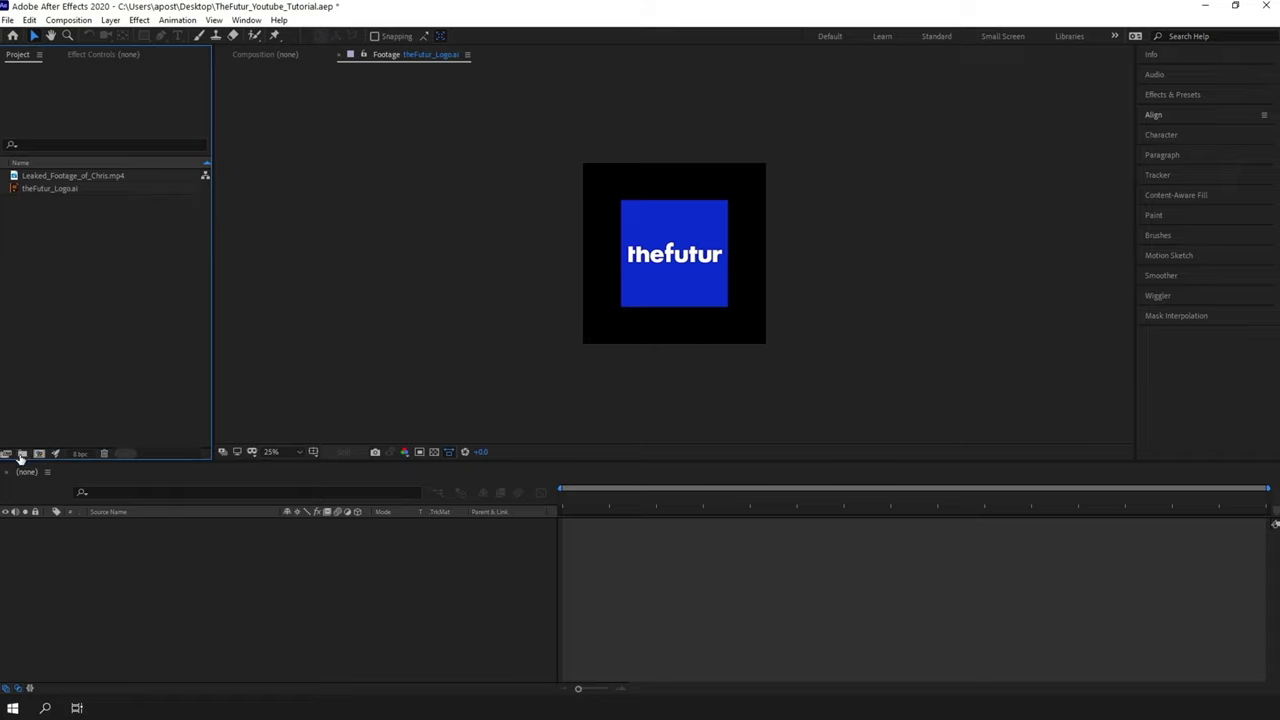
click(22, 454)
click(22, 454)
click(42, 339)
Rename the folders Footage and Artwork and move the video clip into Footage.
click(45, 214)
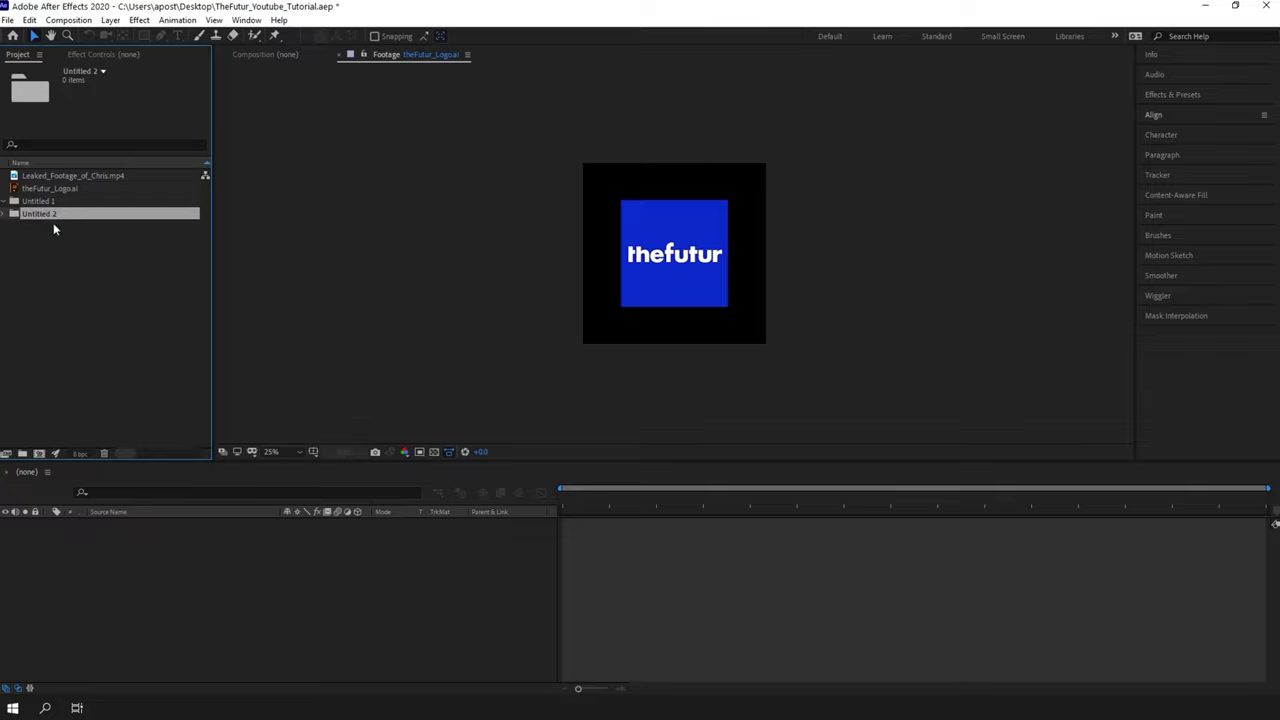
click(40, 201)
key(Return)
text(Footage)
key(Return)
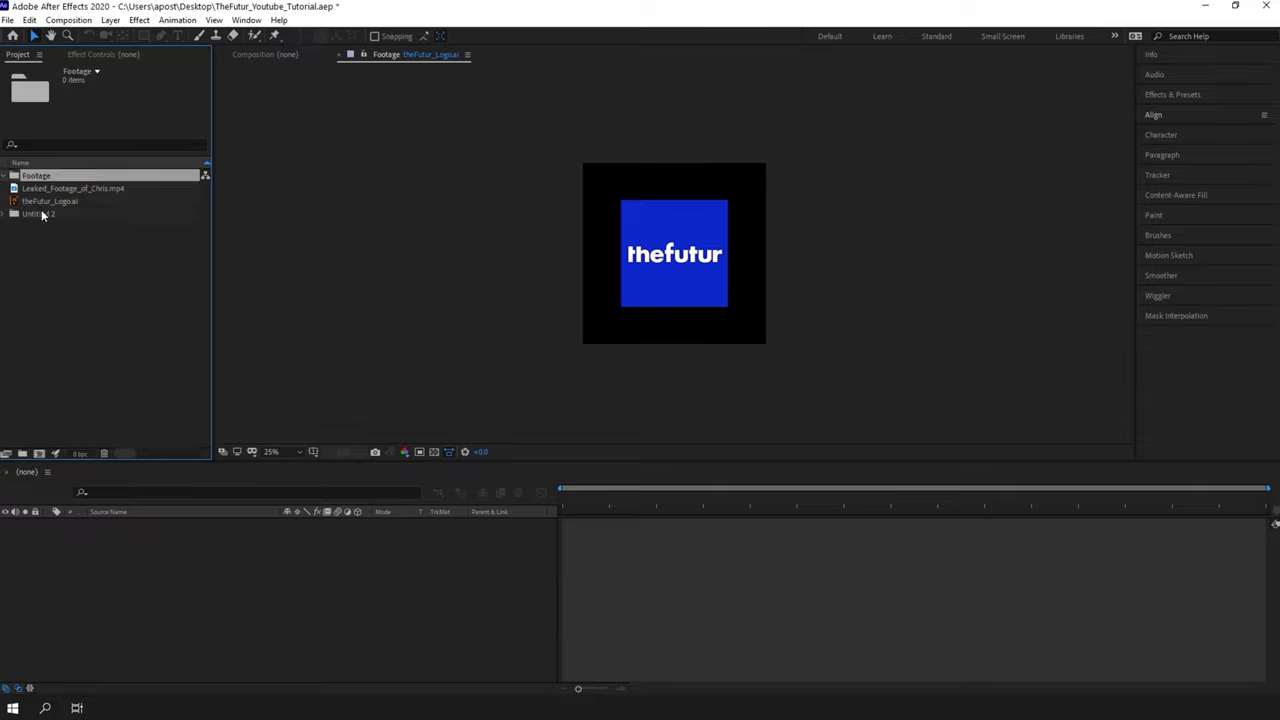
click(41, 213)
key(Return)
text(Artwork)
key(Return)
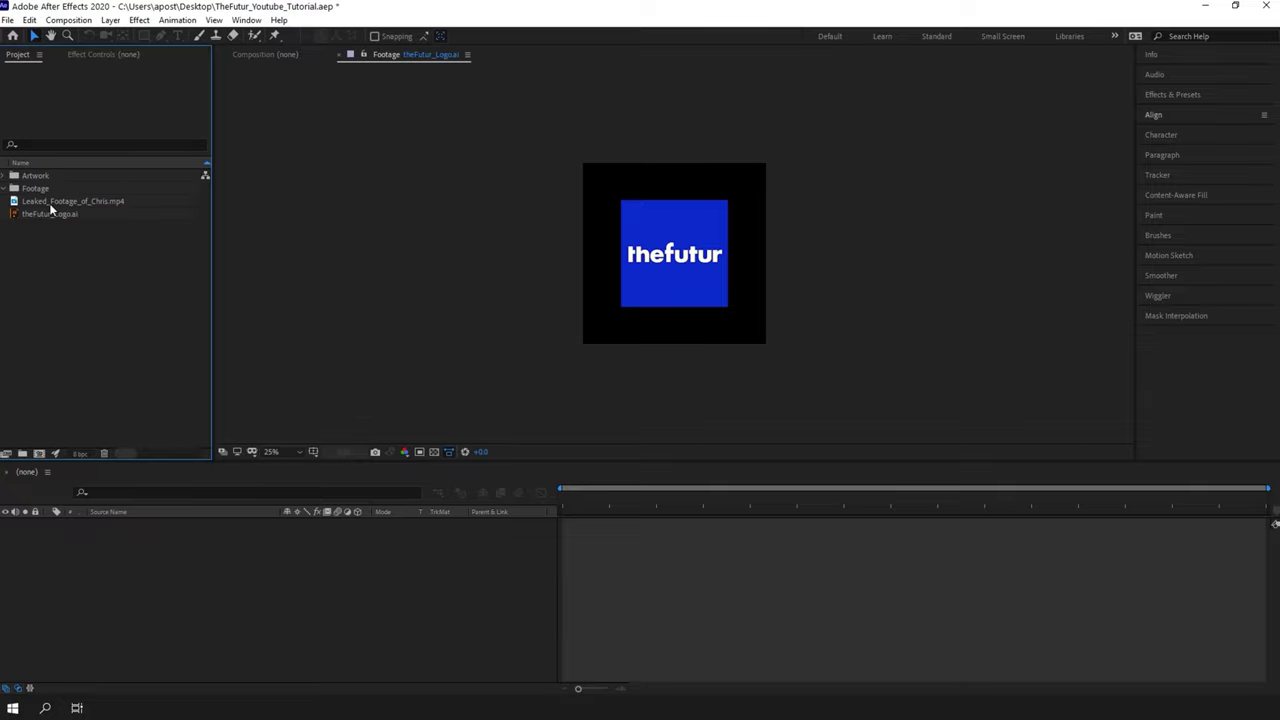
drag(49, 203, 40, 176)
click(7, 189)
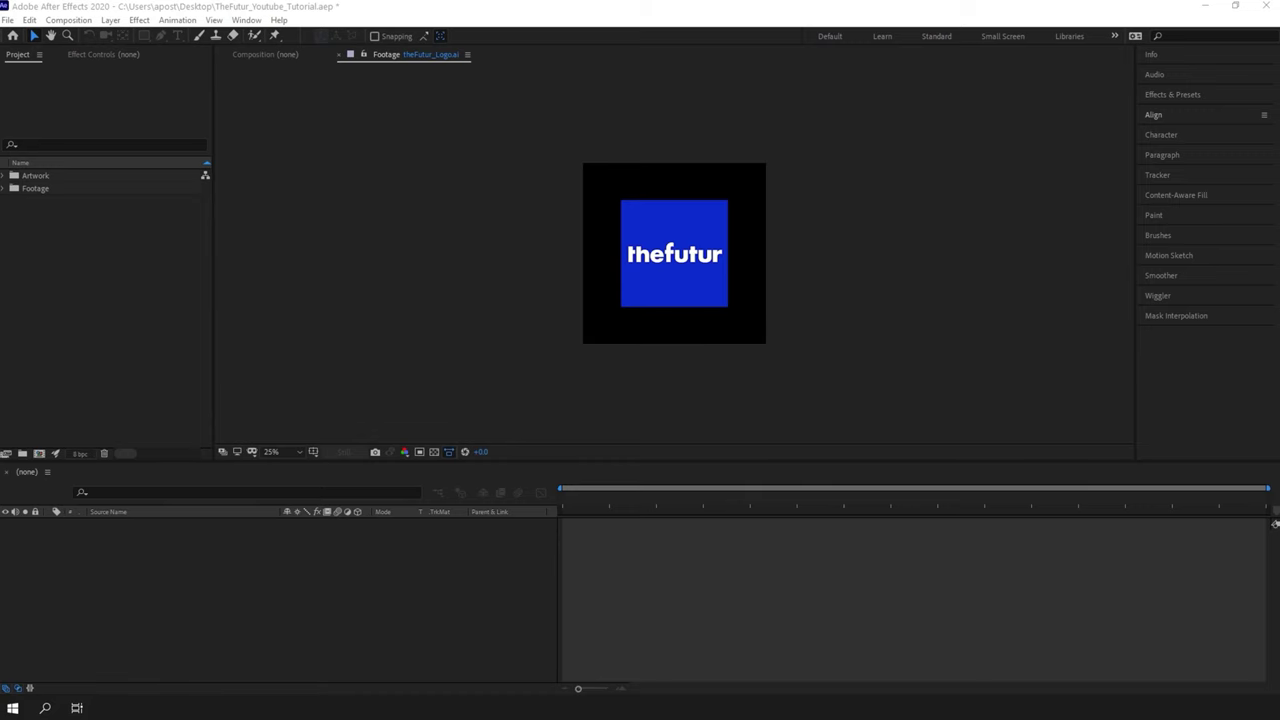
Create the 1920×1080, 0:00:20:00 composition TheFutur Course and show it over a black background.
click(39, 453)
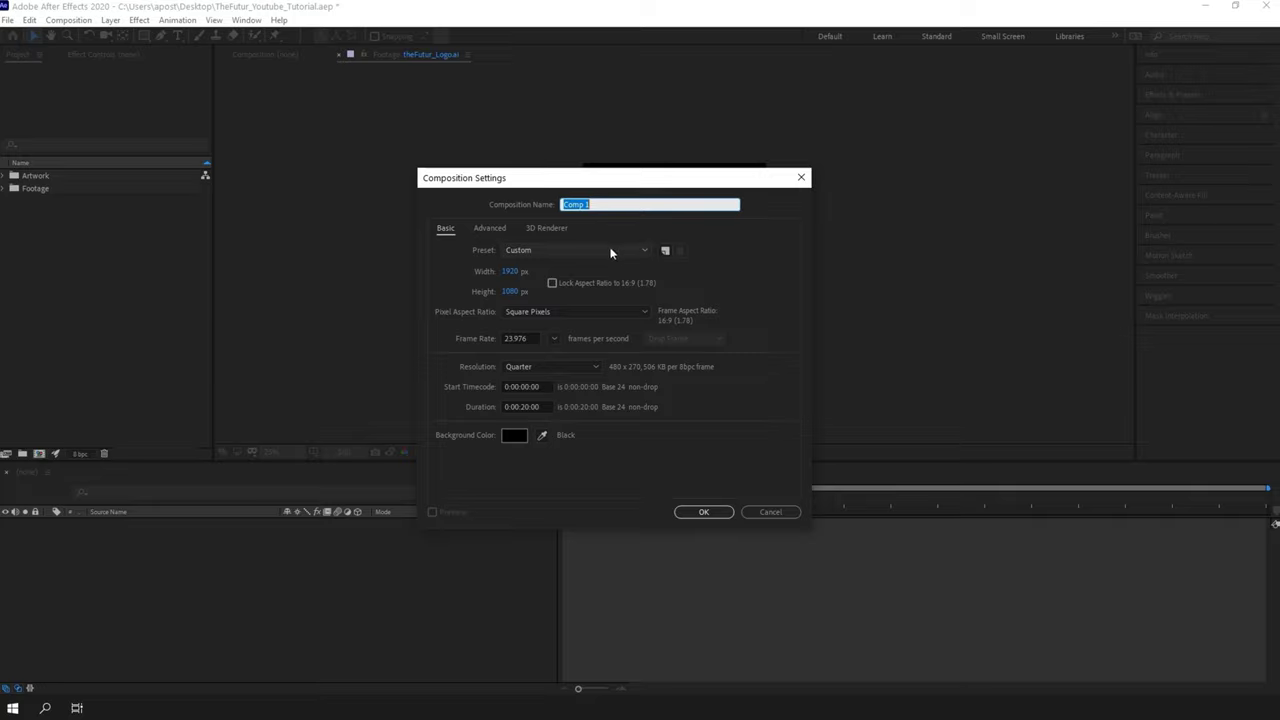
text(TheFutur Course)
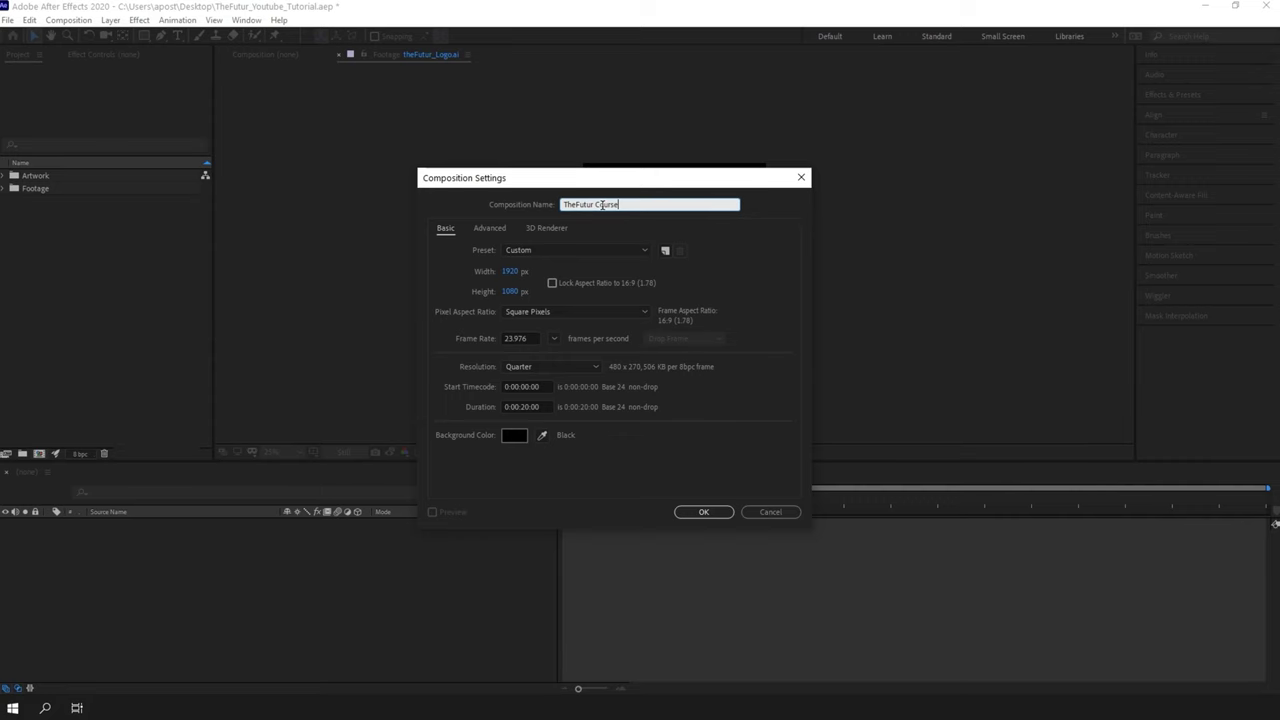
click(530, 406)
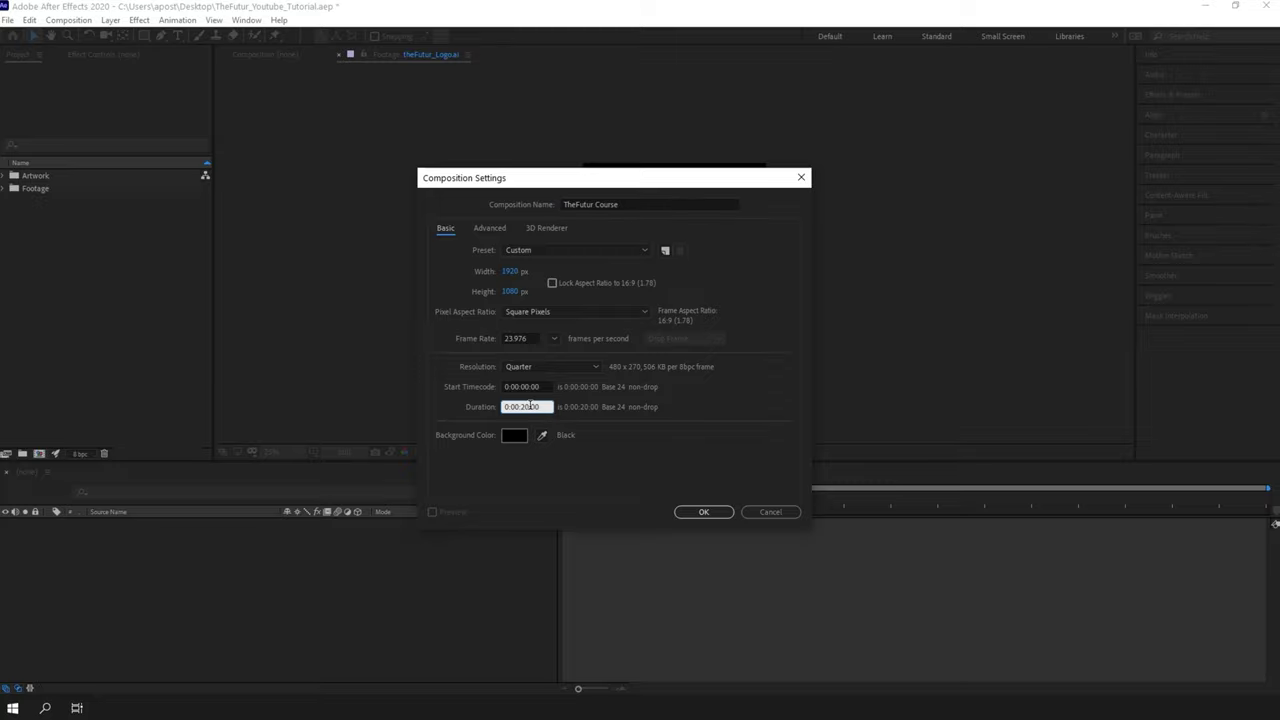
drag(544, 406, 490, 409)
click(694, 512)
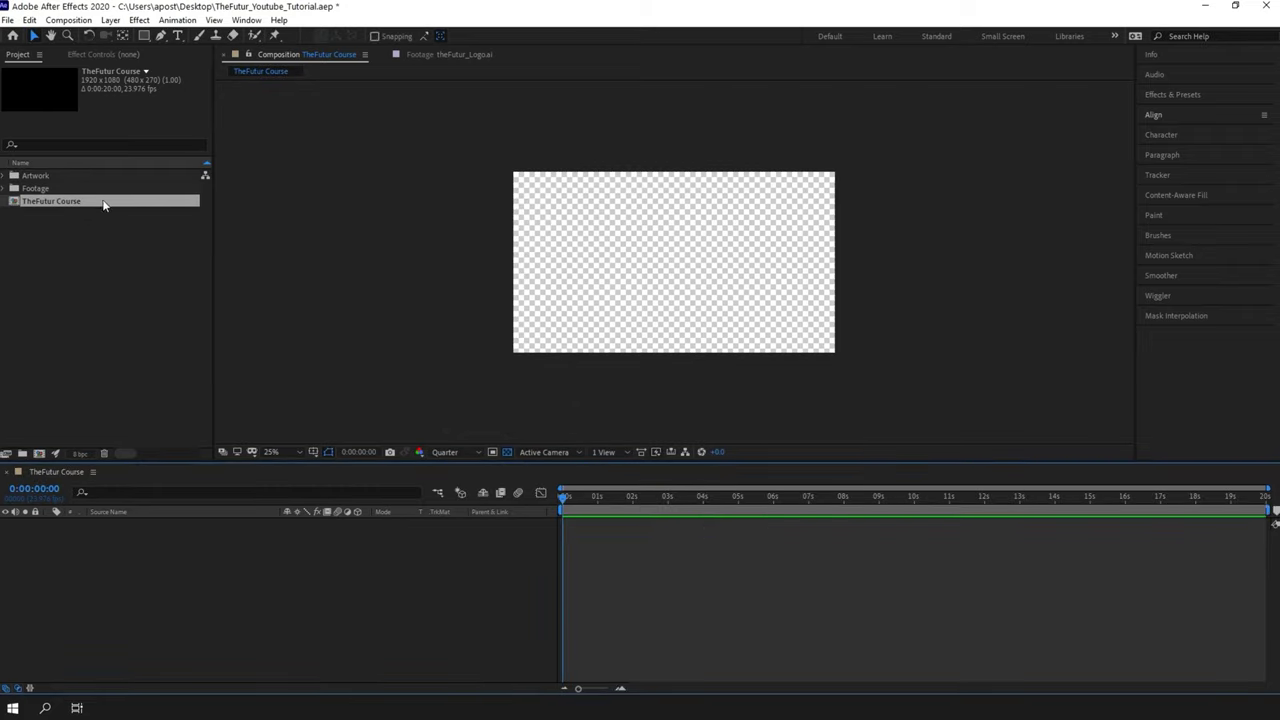
click(507, 452)
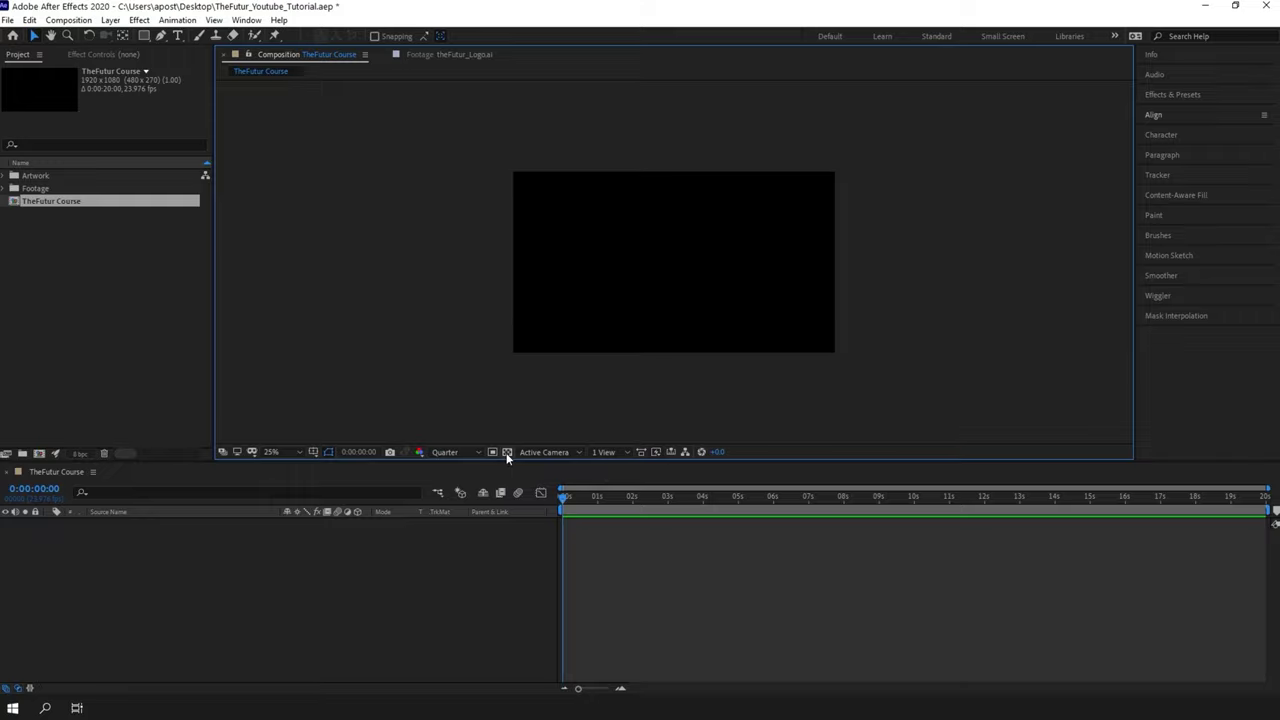
Add the video clip and theFutur_Logo.ai to the composition, with the logo layer on top.
click(14, 218)
click(4, 188)
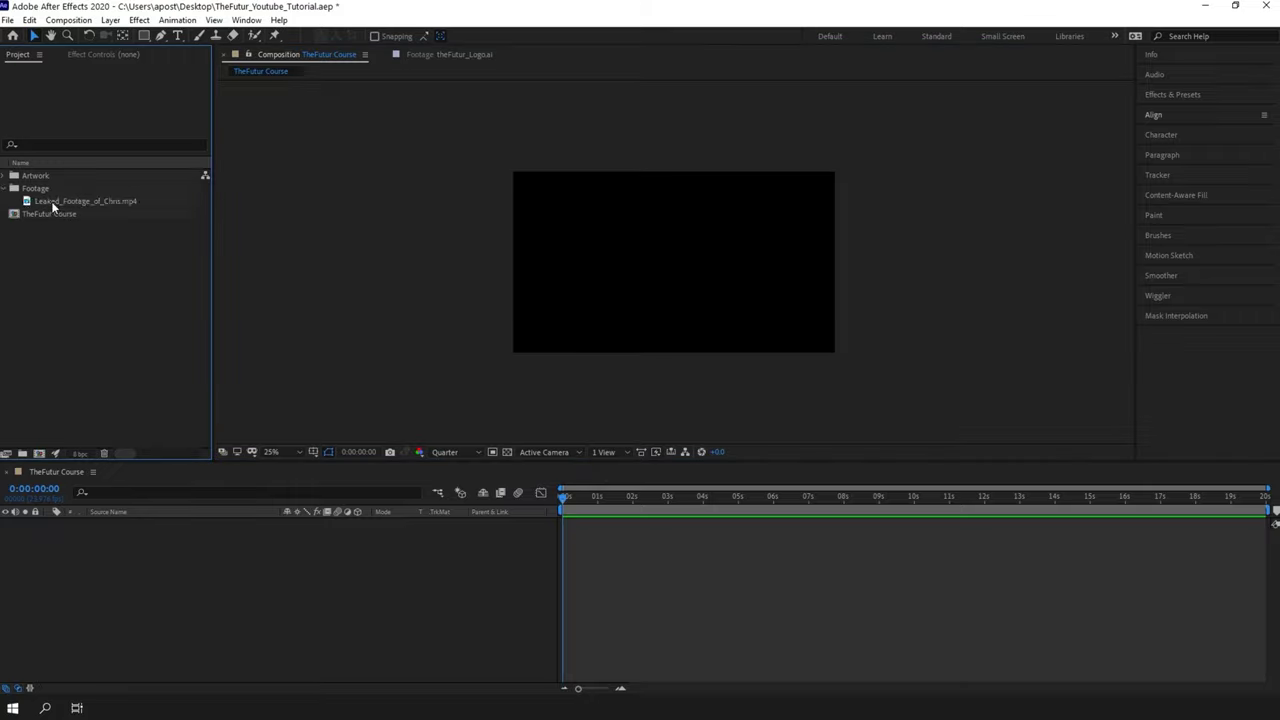
drag(51, 201, 133, 592)
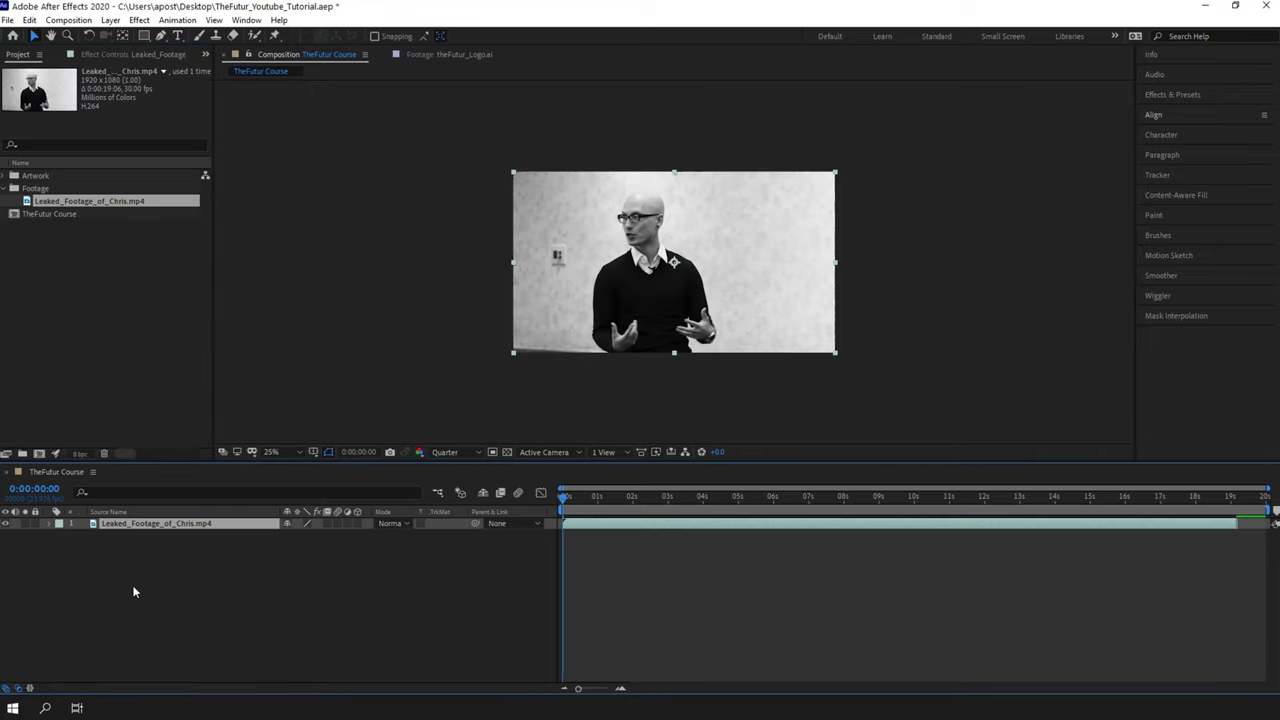
drag(638, 512, 778, 548)
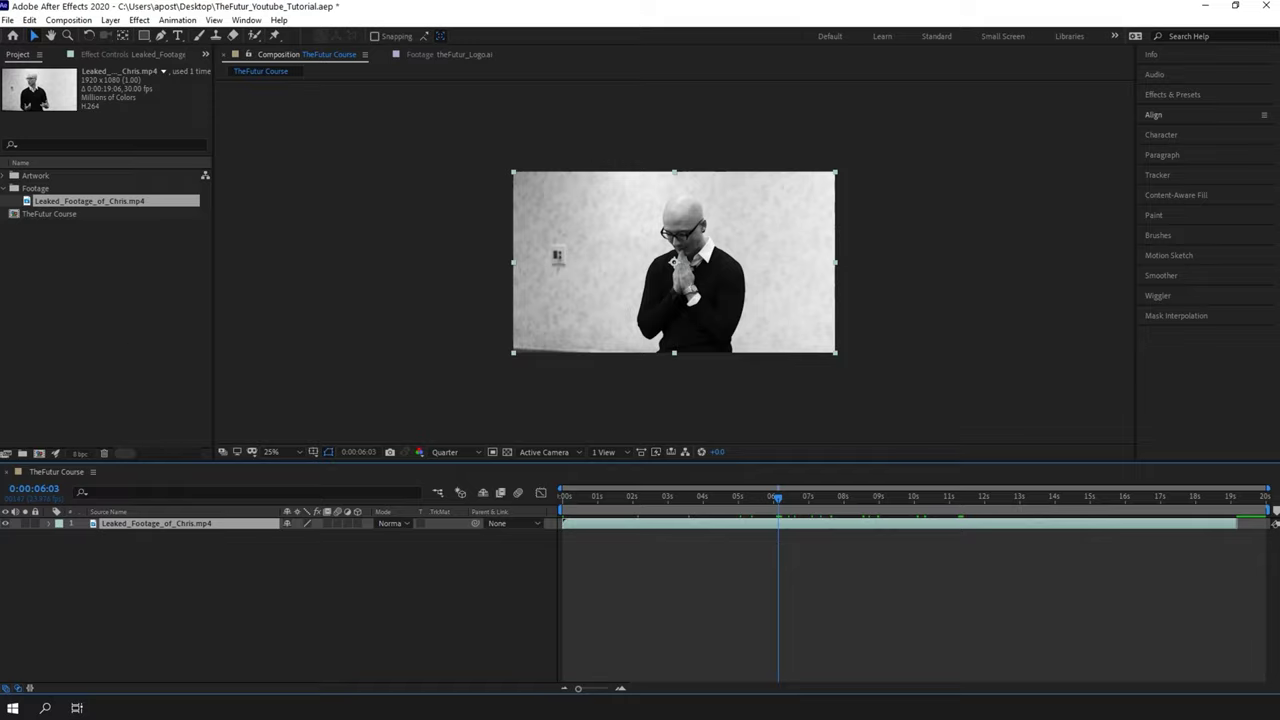
click(9, 176)
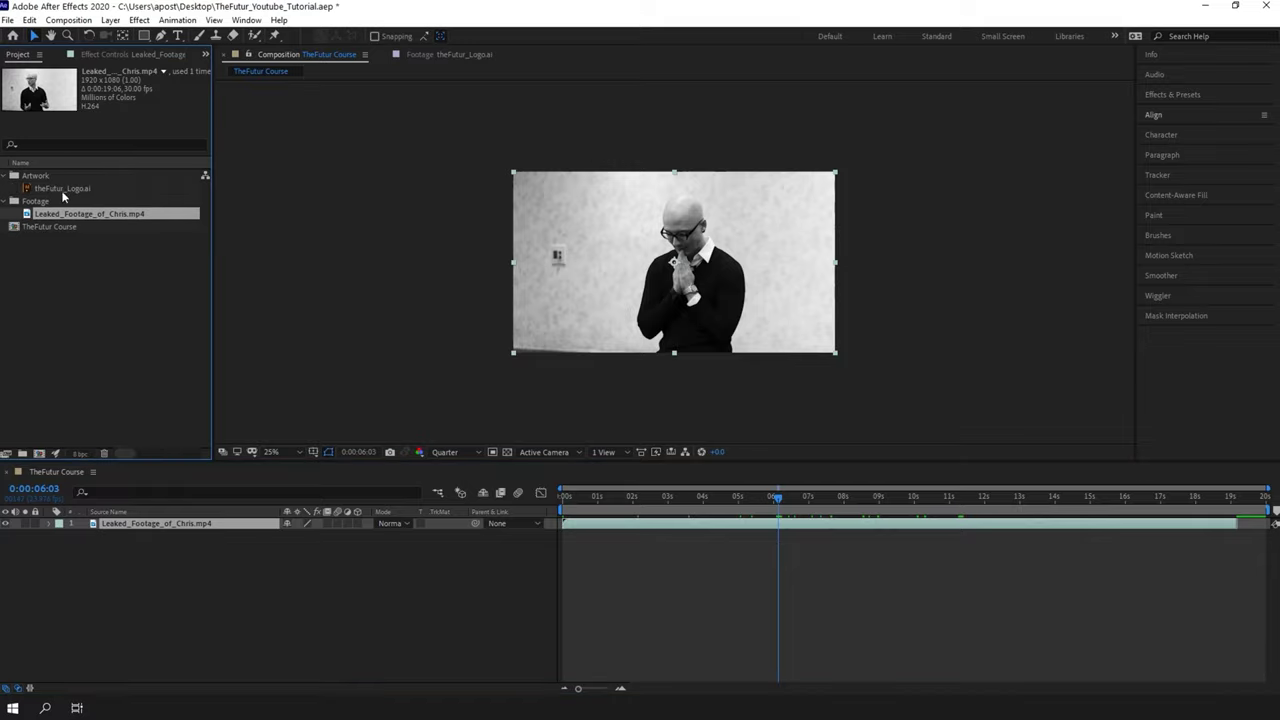
drag(65, 188, 676, 263)
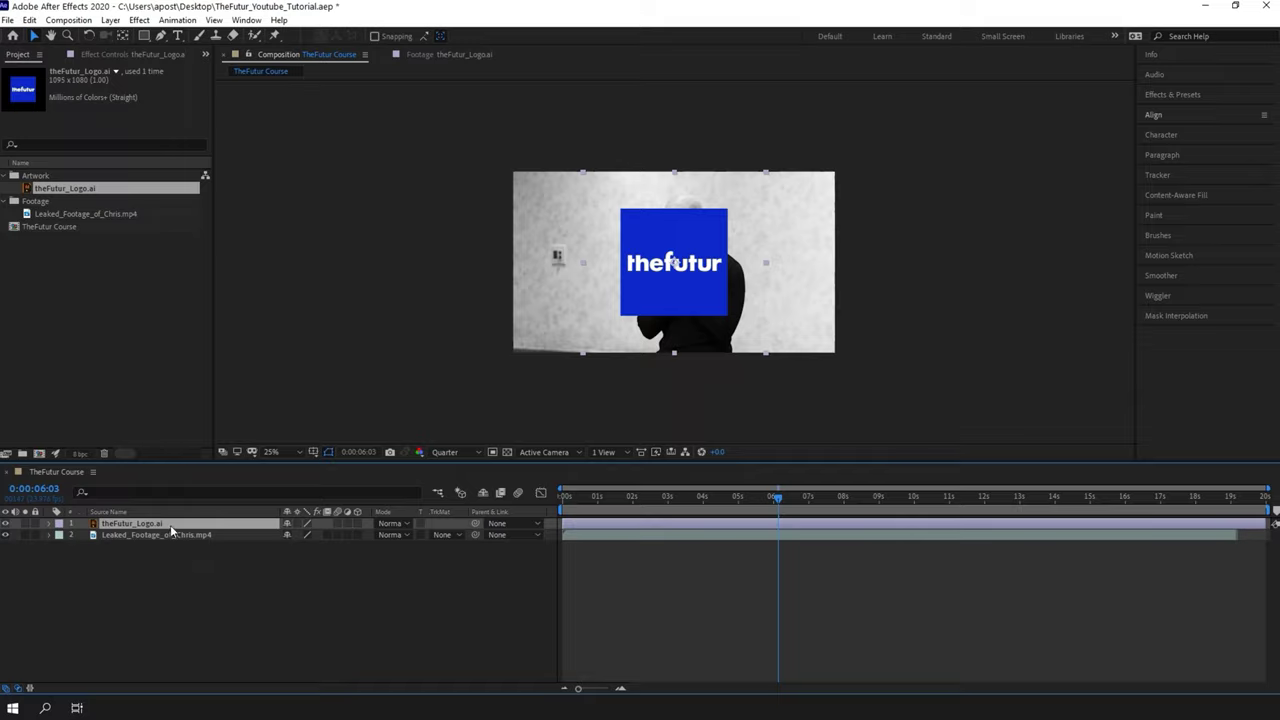
drag(170, 525, 176, 551)
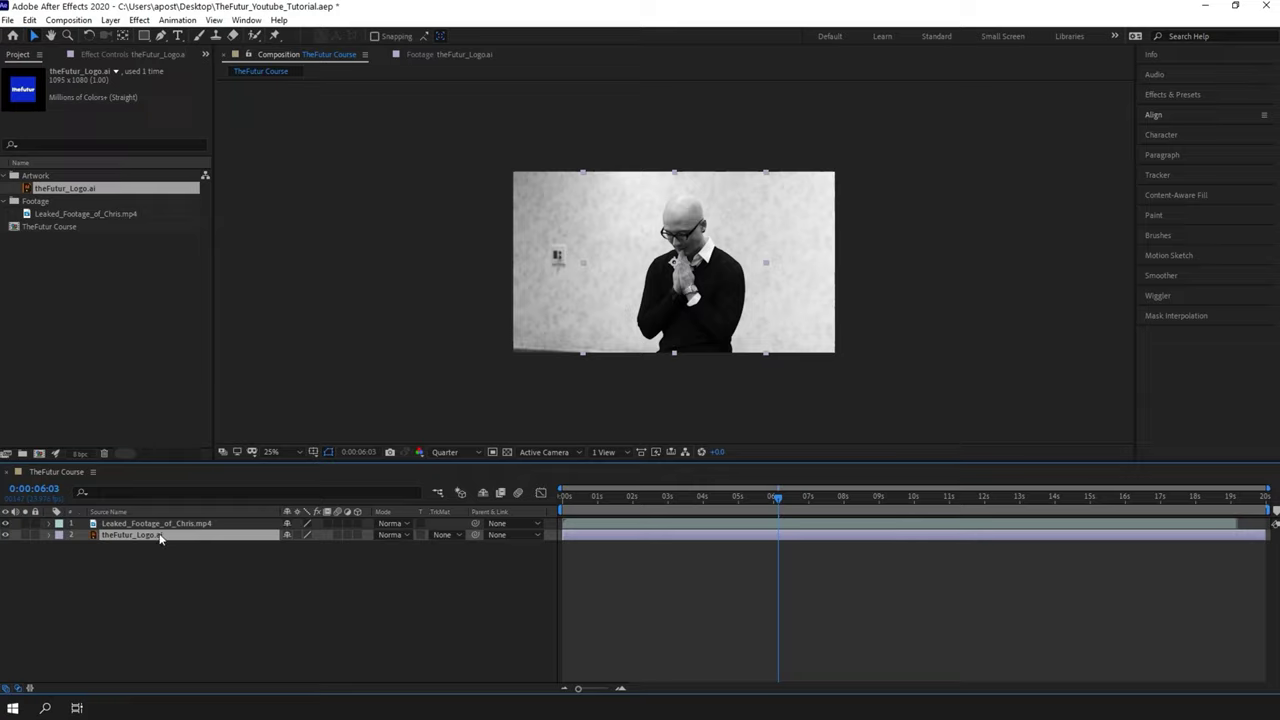
drag(160, 537, 164, 523)
Preview the composition from the start with preview resolution set to Auto.
key(Home)
click(88, 590)
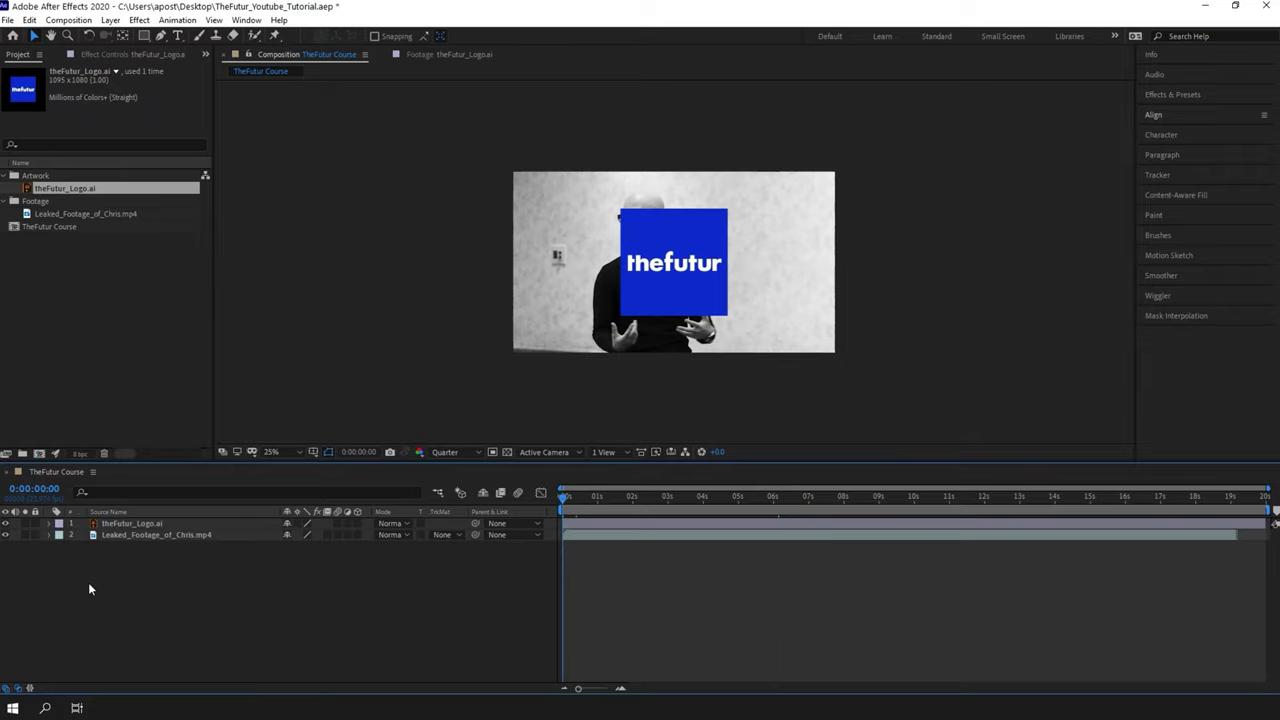
key(space)
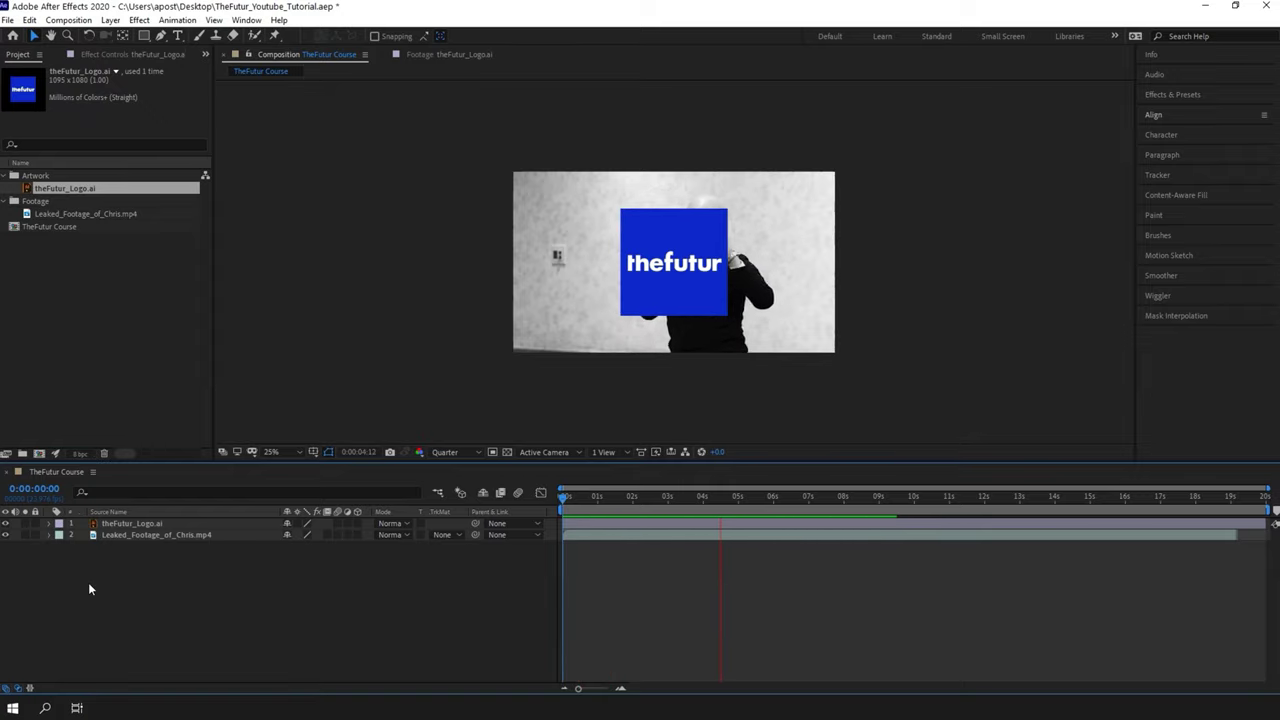
click(449, 452)
click(453, 467)
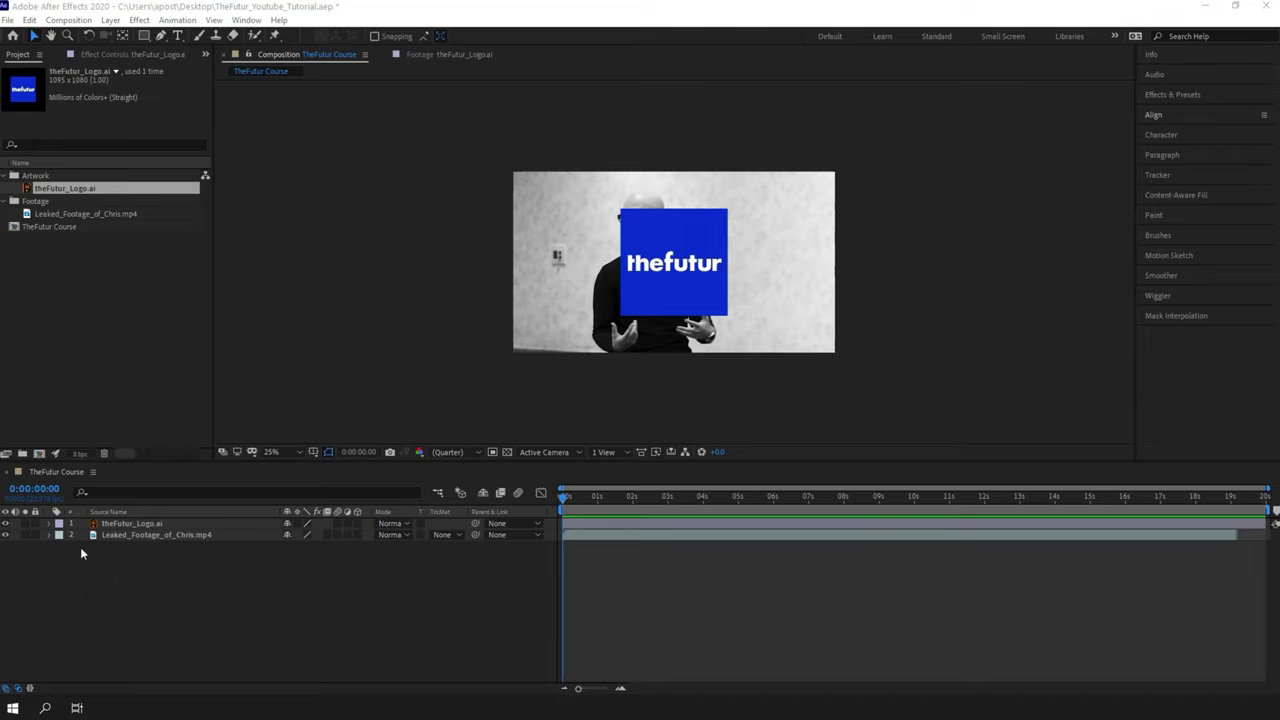
click(49, 523)
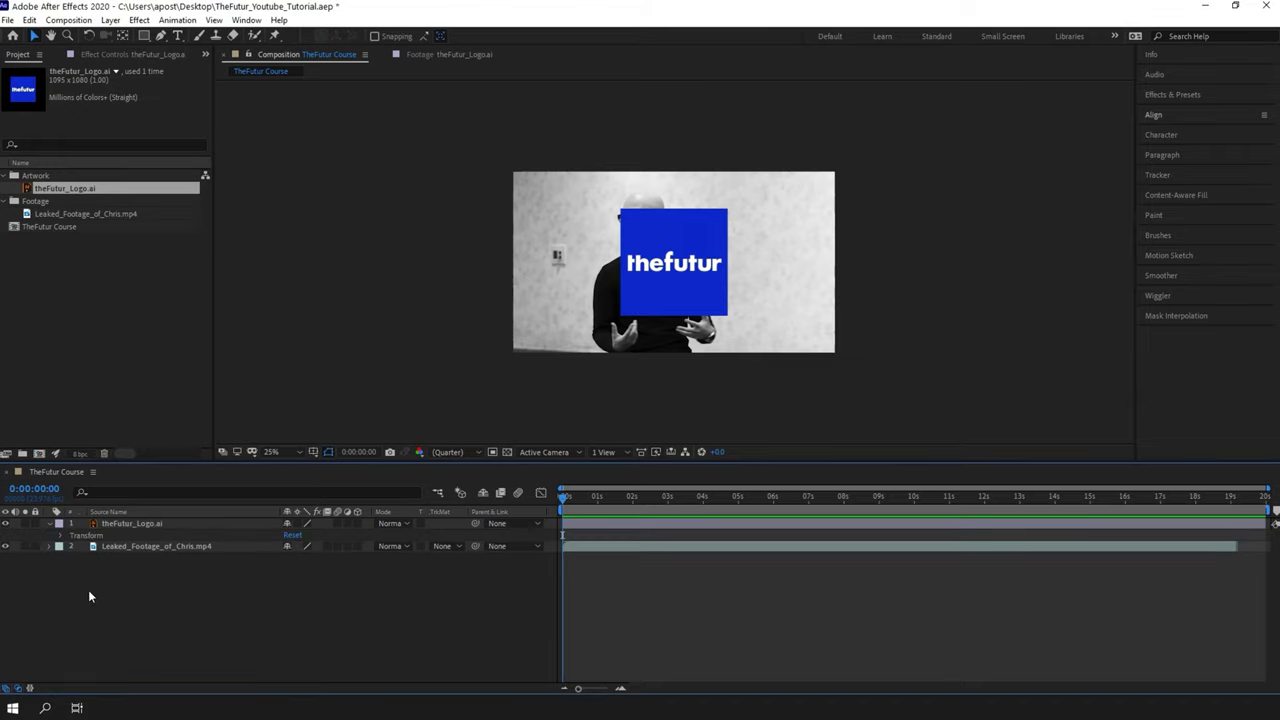
Reveal only the logo layer's Rotation and Position properties in the timeline.
click(60, 536)
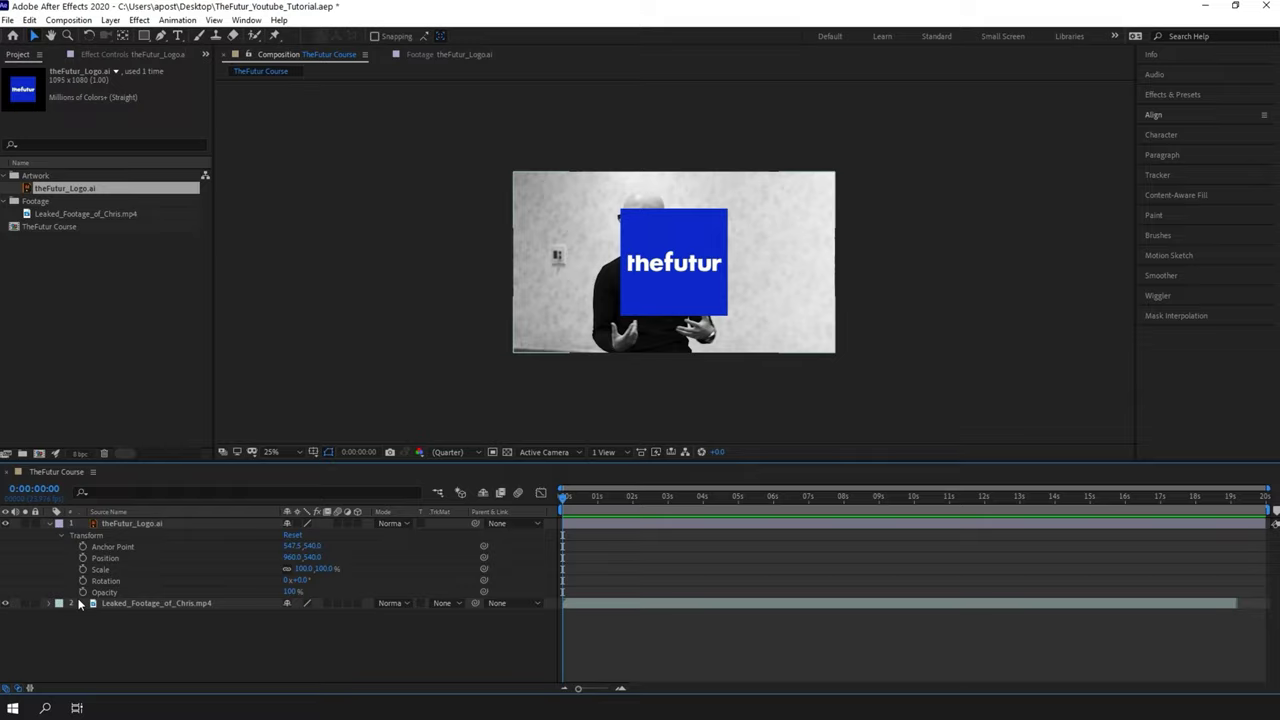
click(148, 525)
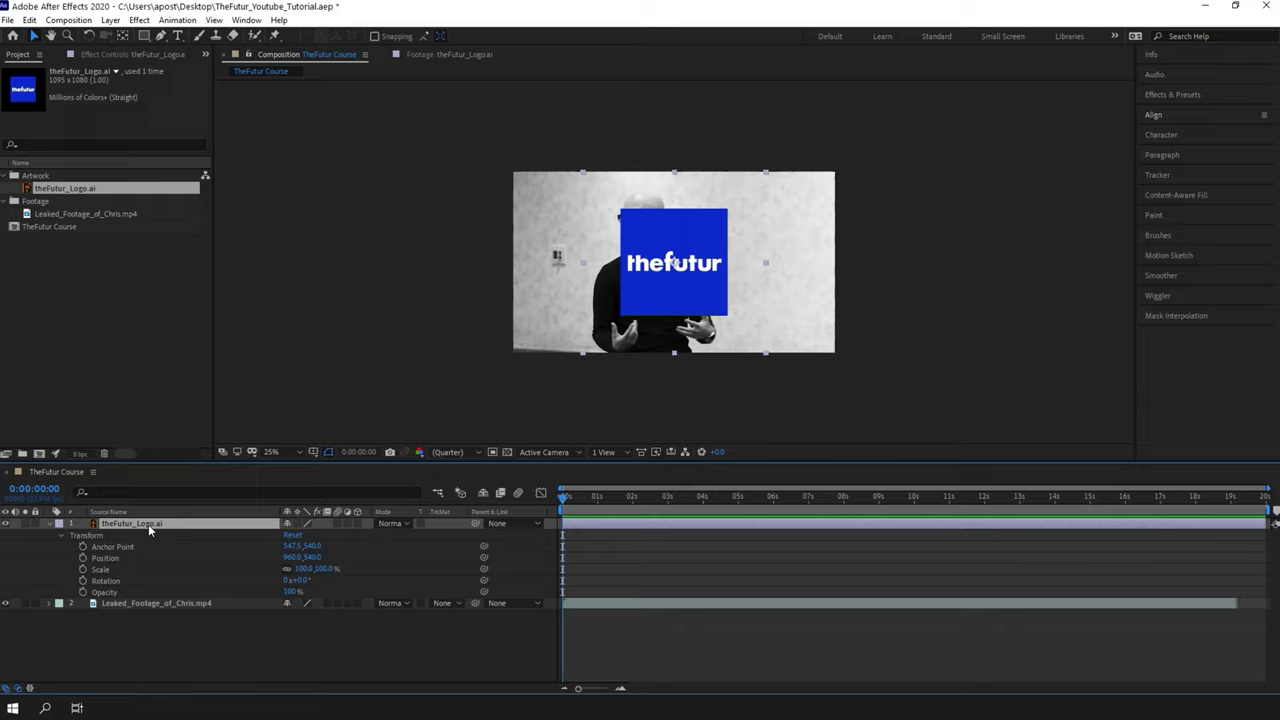
key(p)
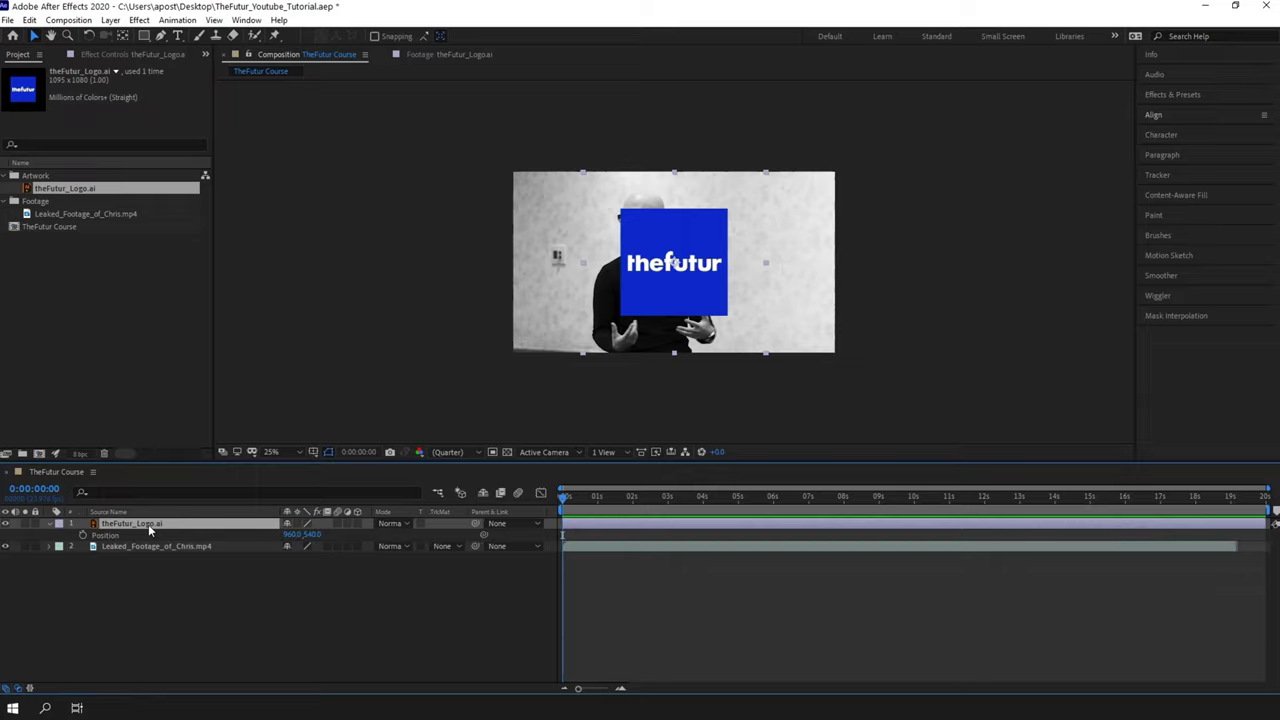
key(s)
key(r)
key(t)
key(r)
key(shift+p)
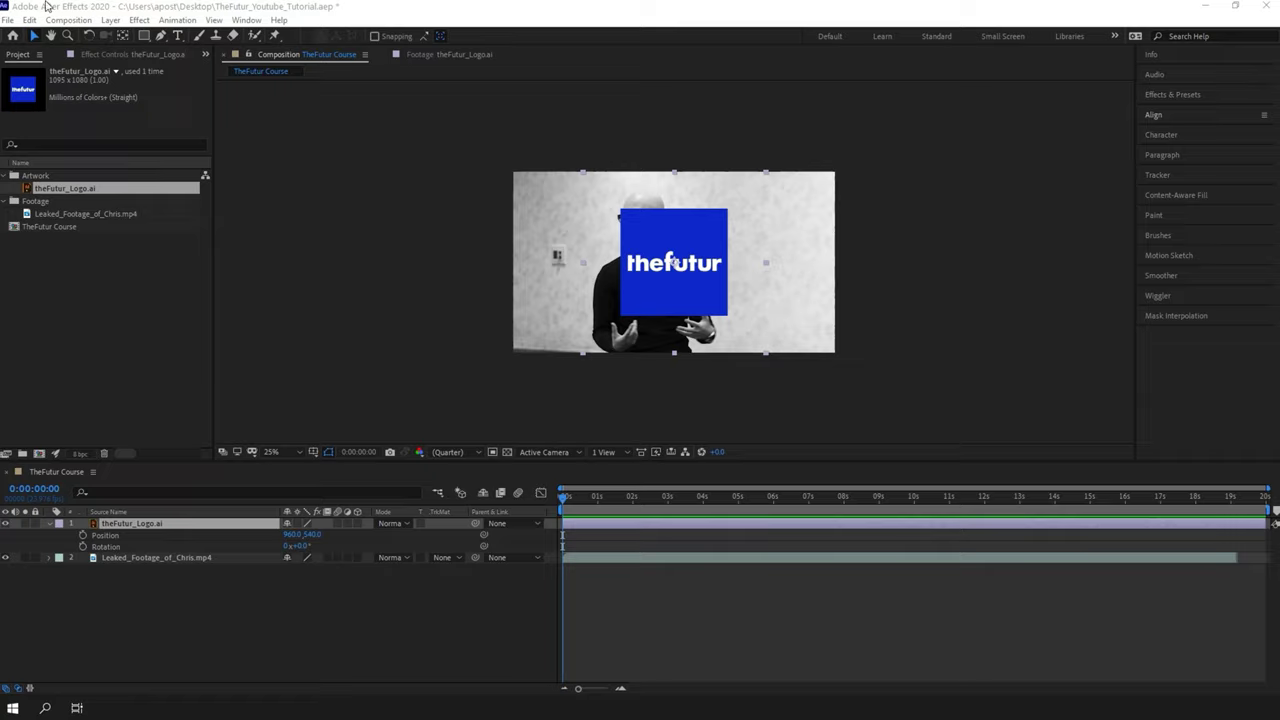
Move the logo into the video's bottom-right corner at Position 1729, 868.
click(35, 36)
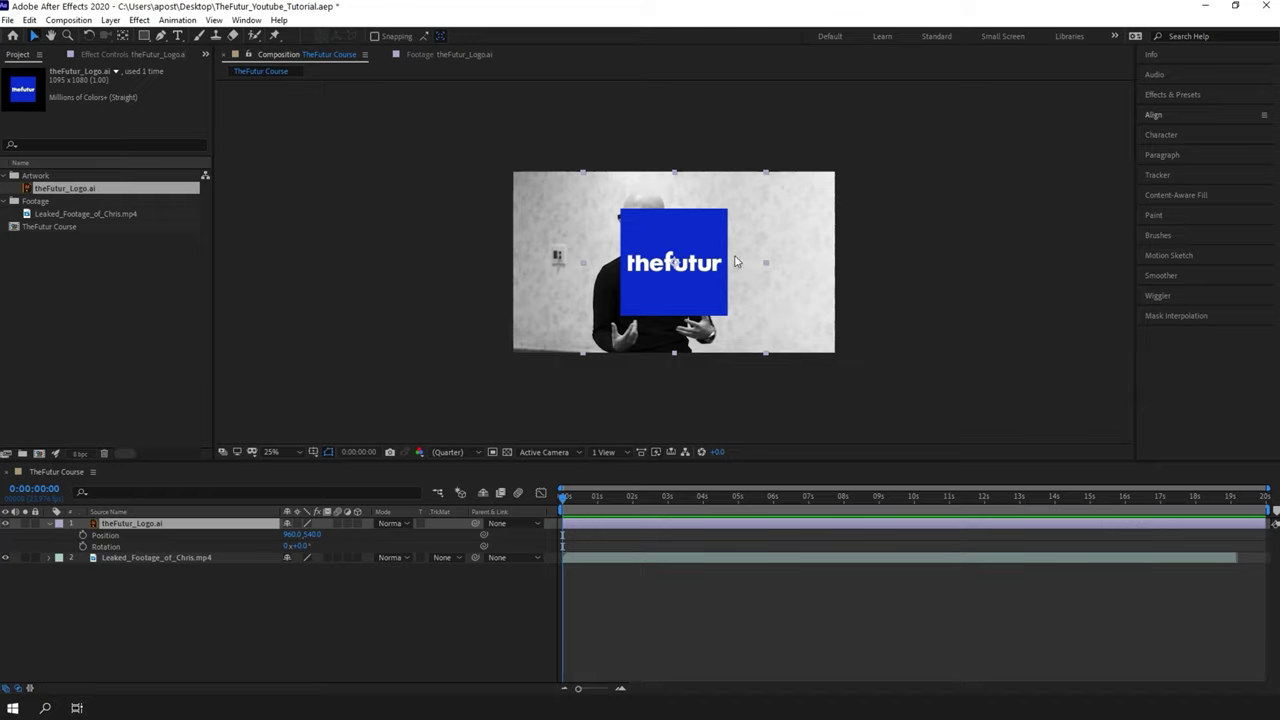
drag(647, 257, 701, 259)
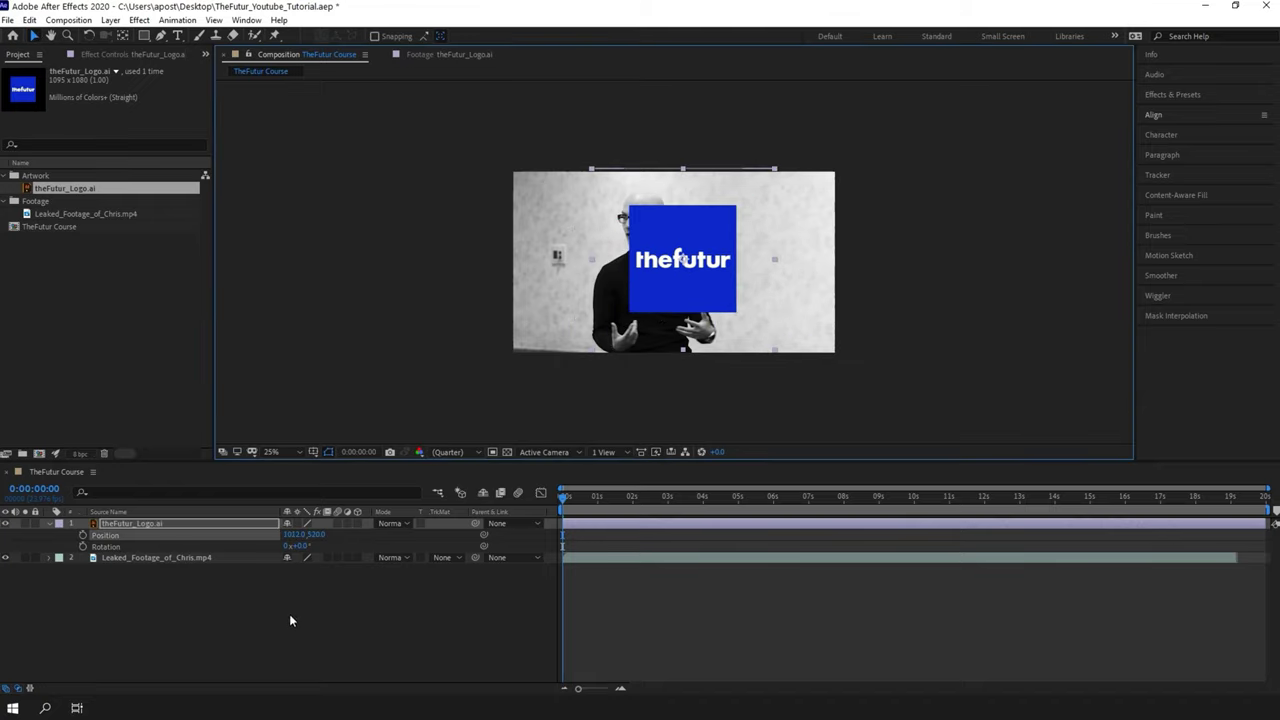
drag(284, 535, 335, 535)
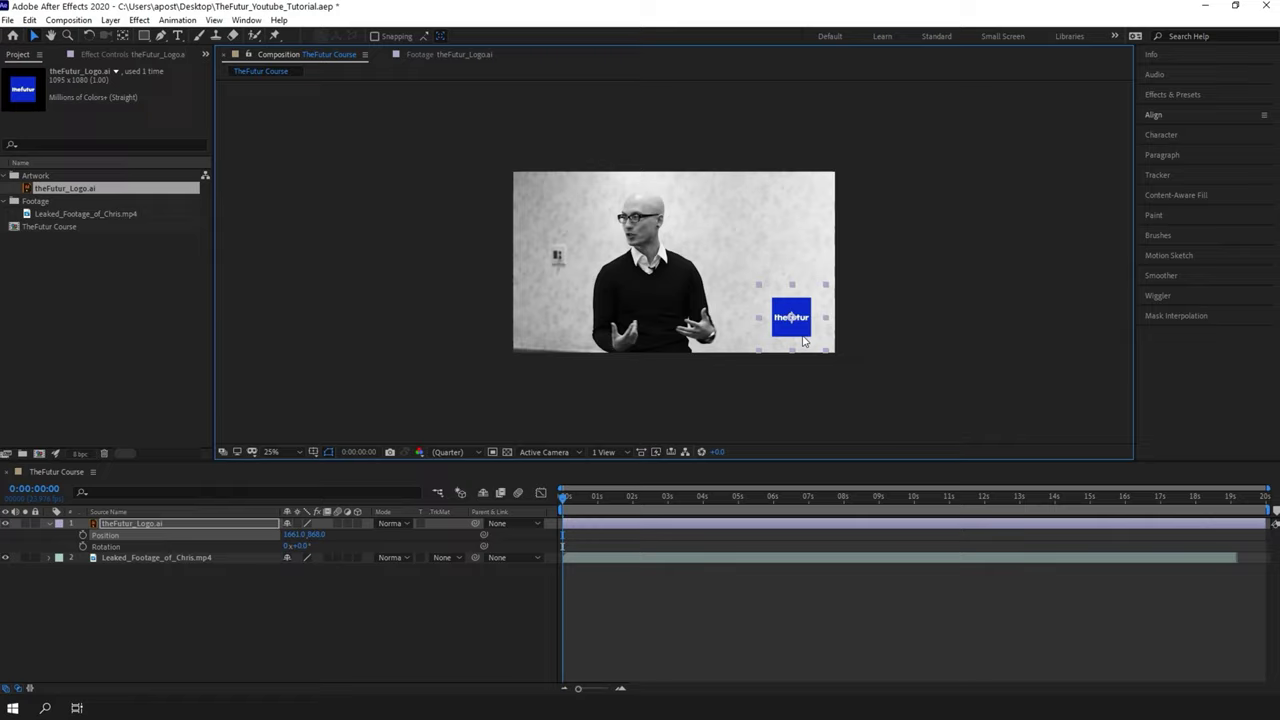
mouse_move(790, 331)
mouse_down()
mouse_move(862, 330)
mouse_move(789, 330)
mouse_move(850, 330)
mouse_move(795, 330)
mouse_move(837, 325)
mouse_move(810, 325)
mouse_up()
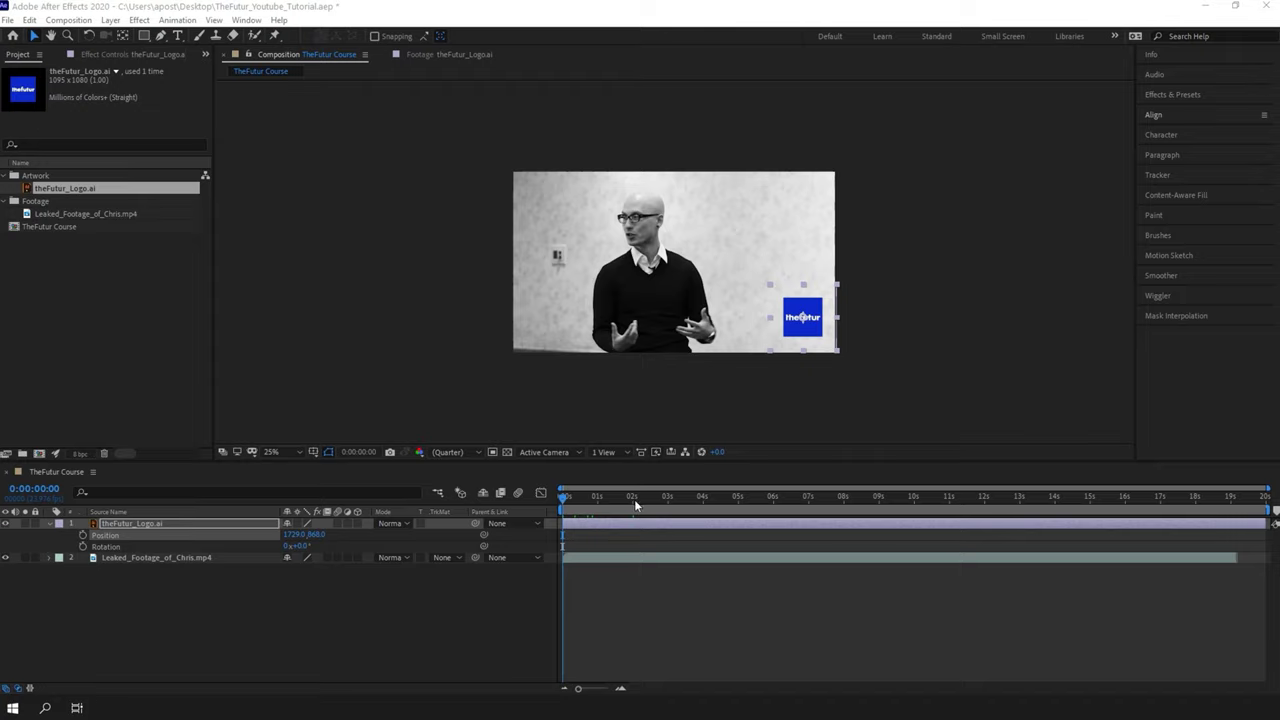
click(632, 500)
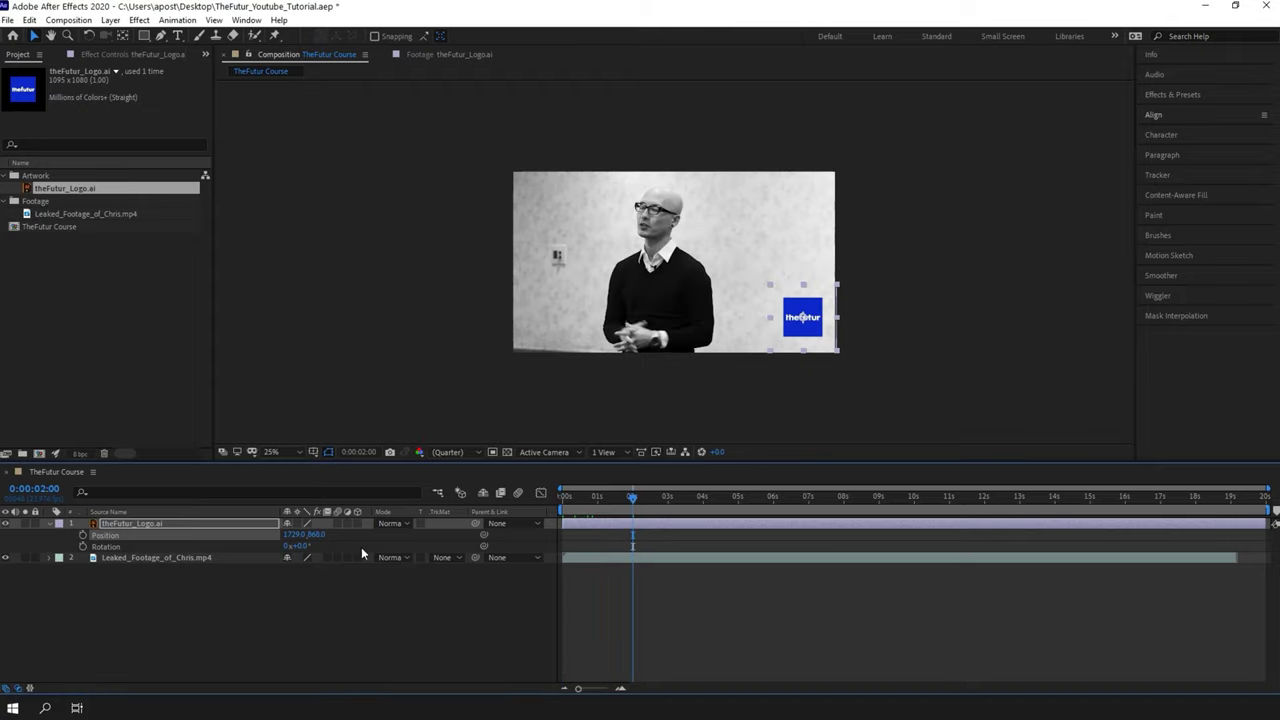
Keyframe the logo's Position from off-screen right (2157, 868) at 0s to its corner at 2s.
click(83, 535)
drag(595, 505, 565, 500)
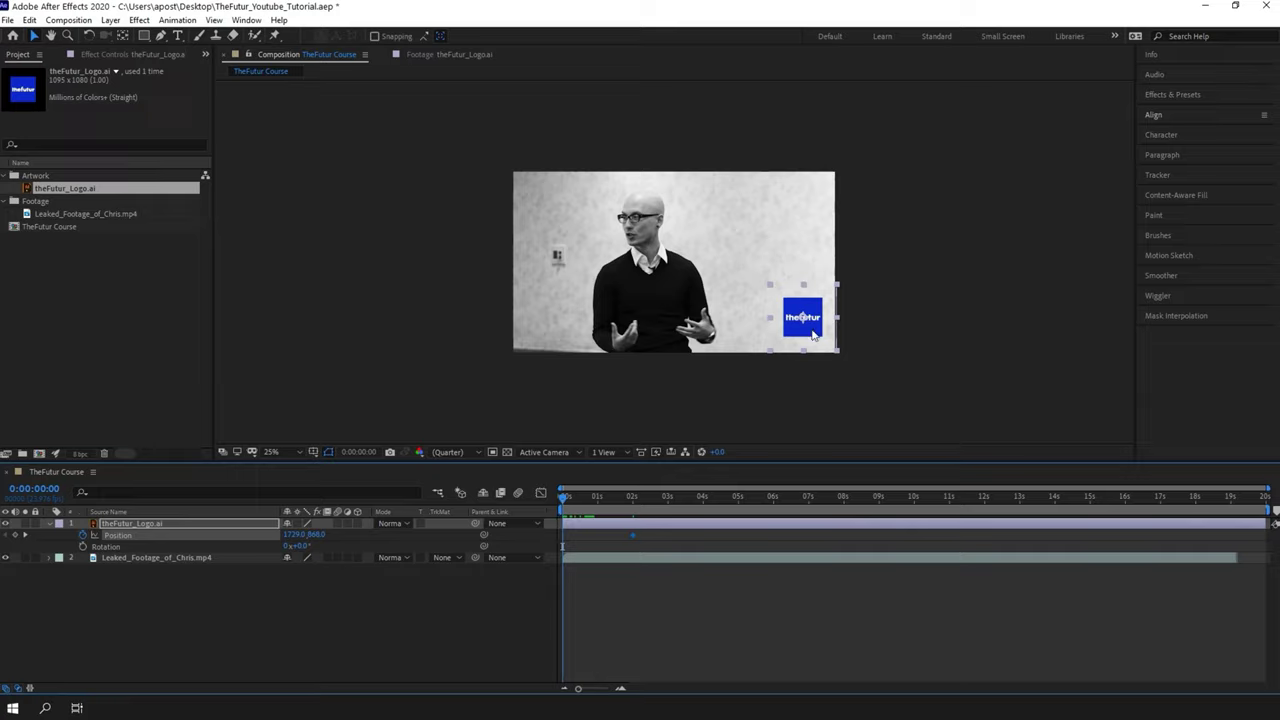
drag(812, 334, 877, 334)
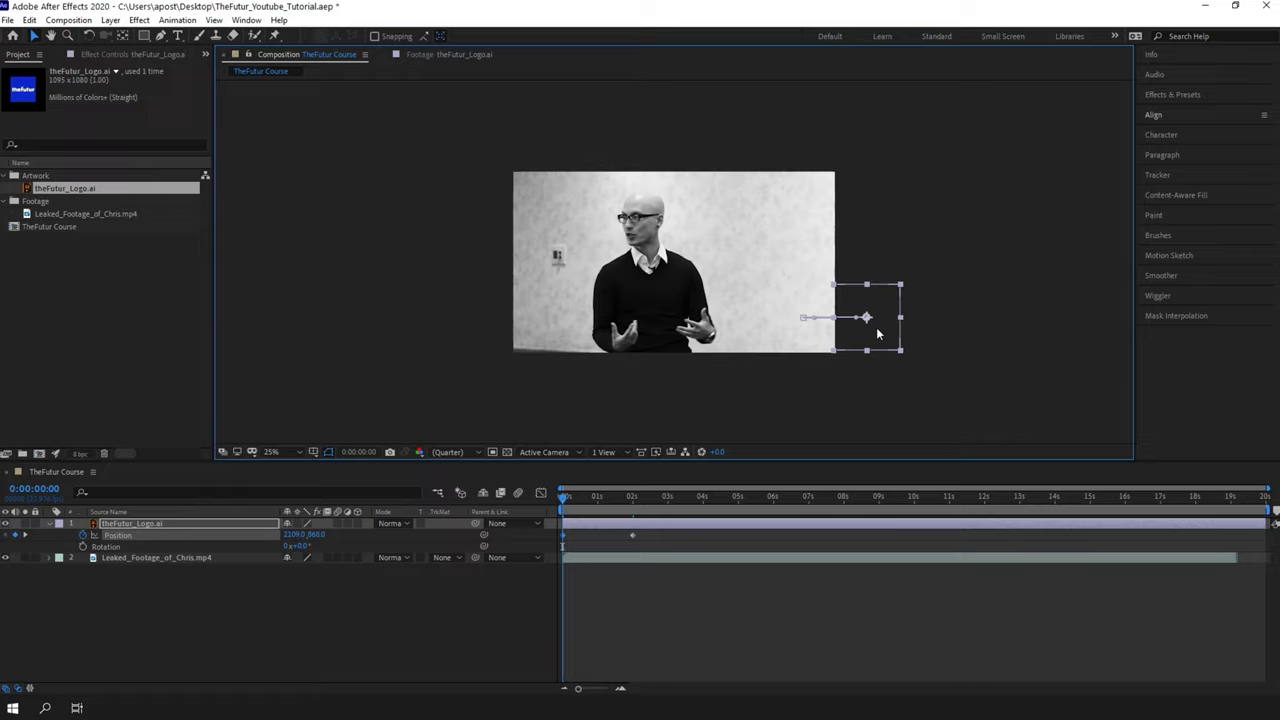
drag(878, 334, 896, 331)
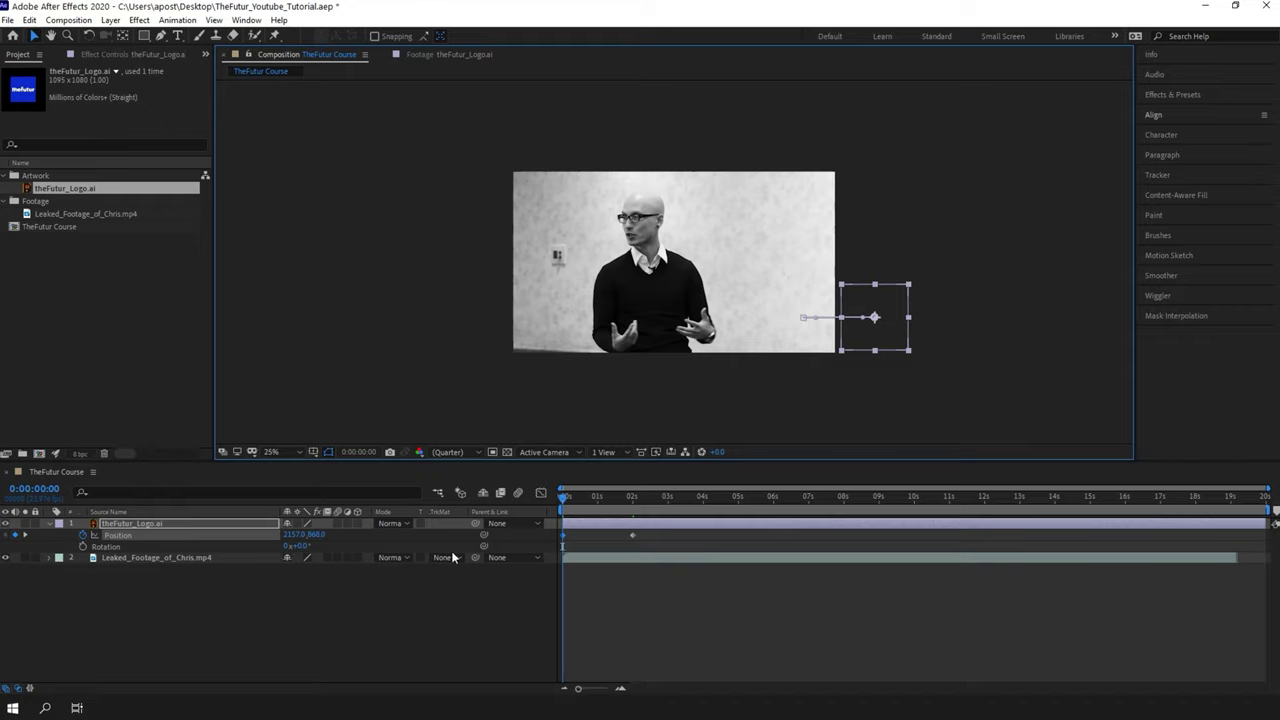
click(367, 599)
key(space)
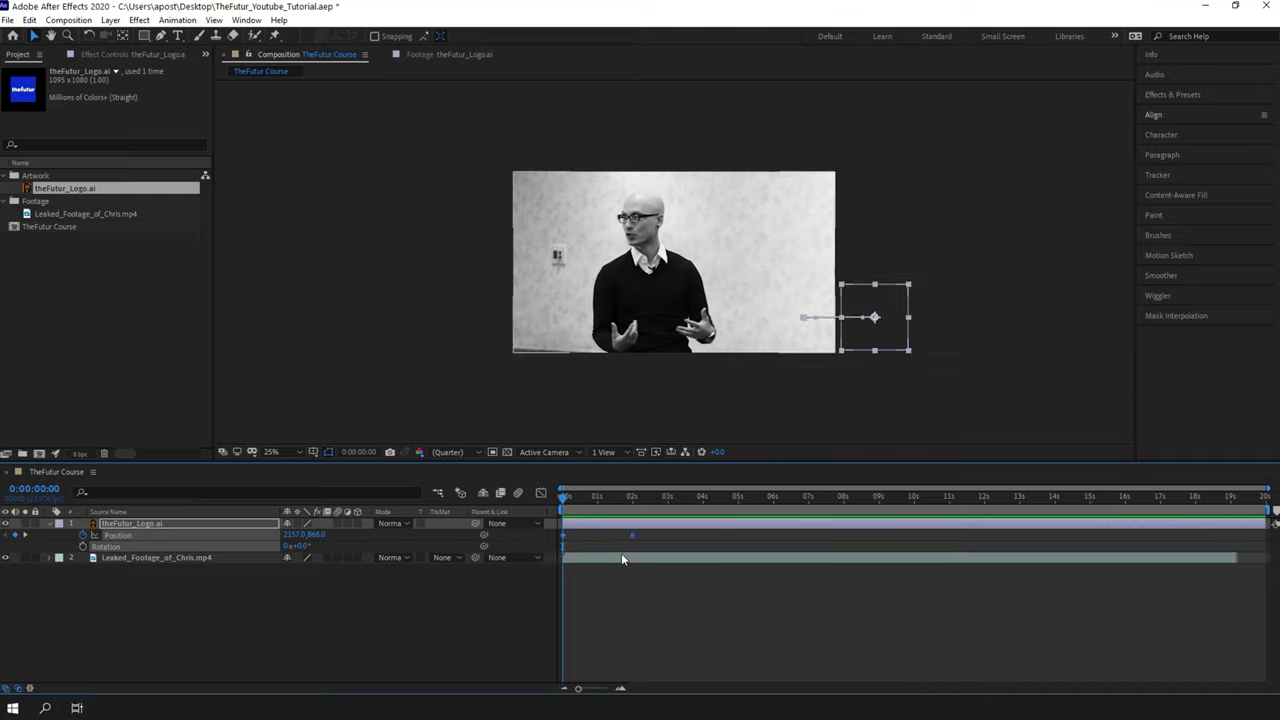
right_click(634, 536)
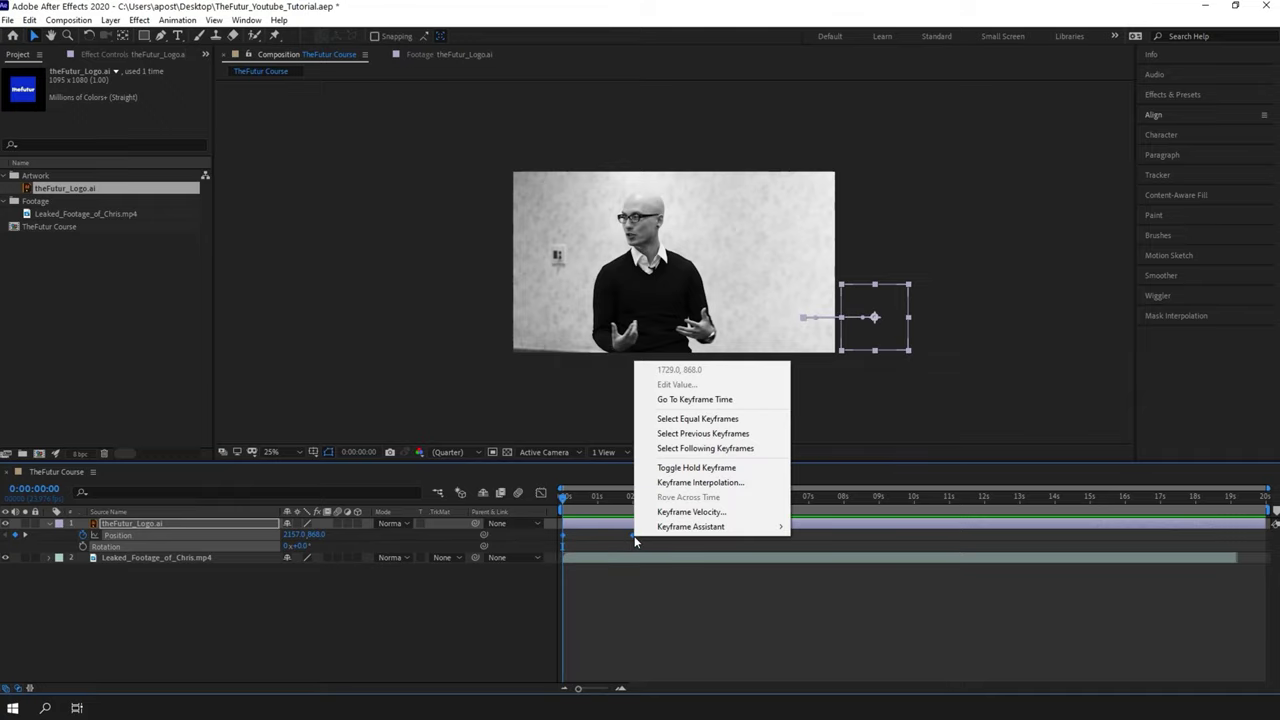
Apply Easy Ease to the logo's Position keyframes and preview the smoother slide-in.
mouse_move(662, 530)
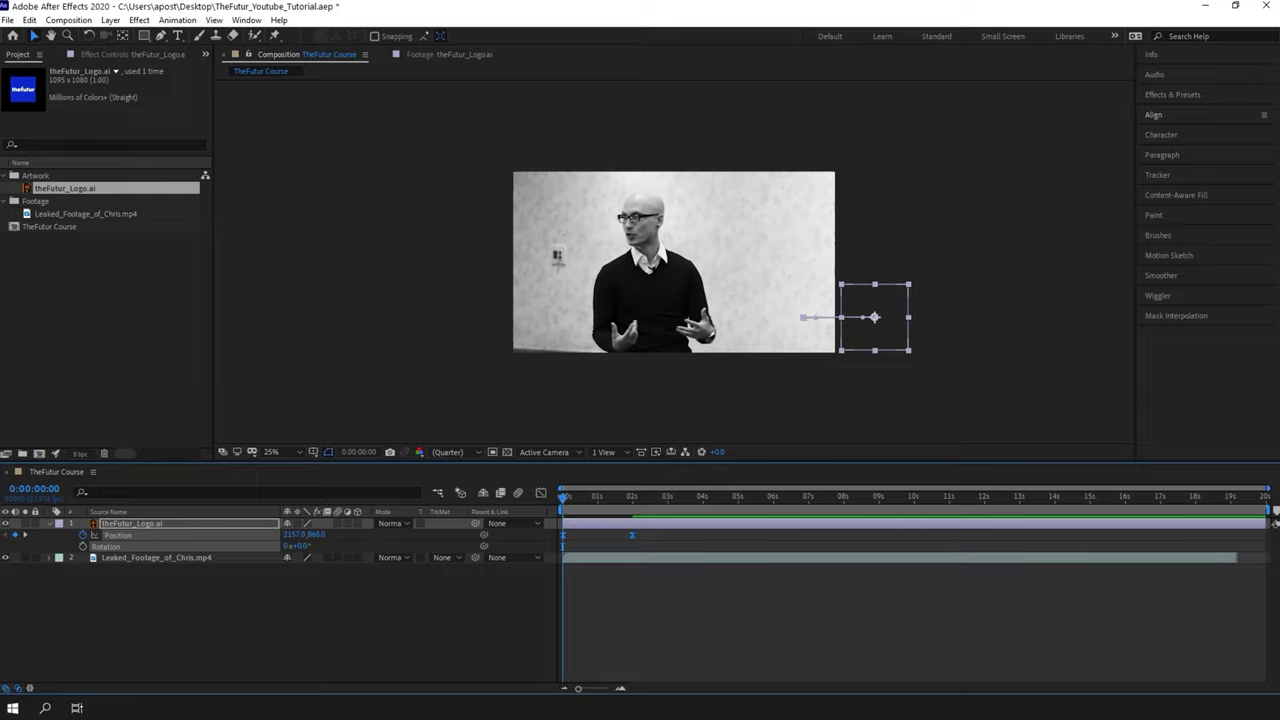
click(242, 597)
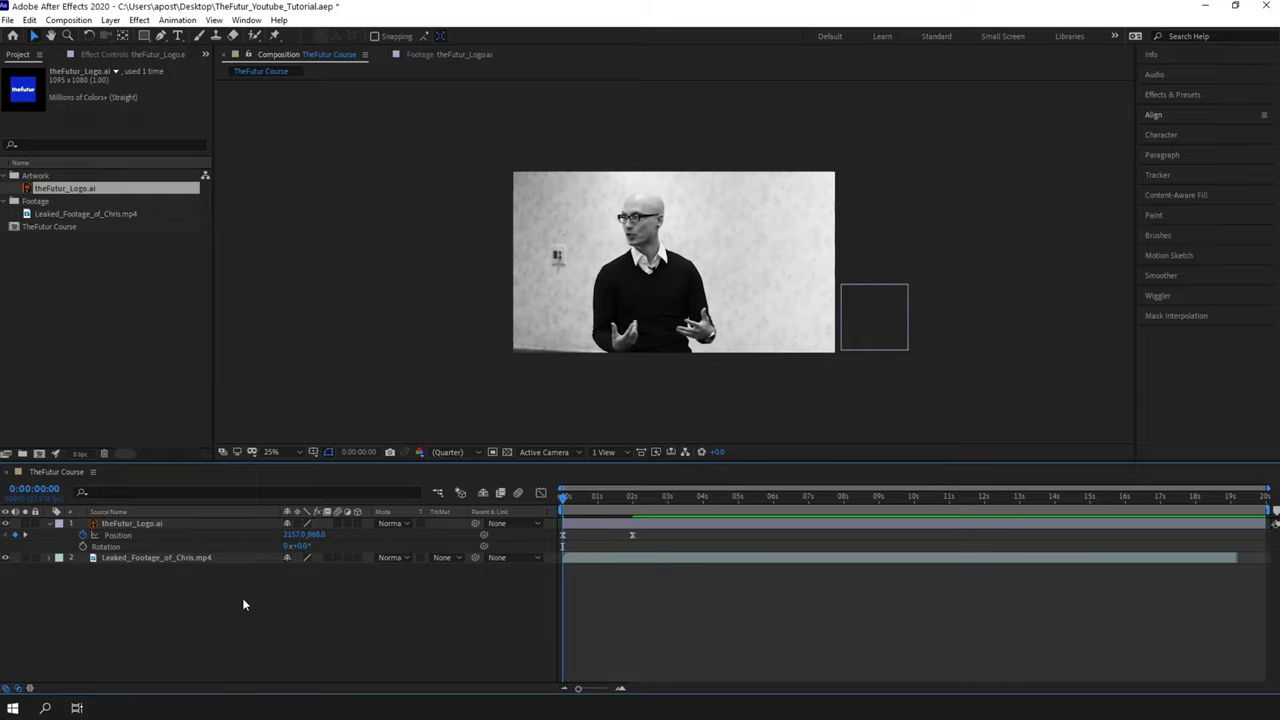
key(space)
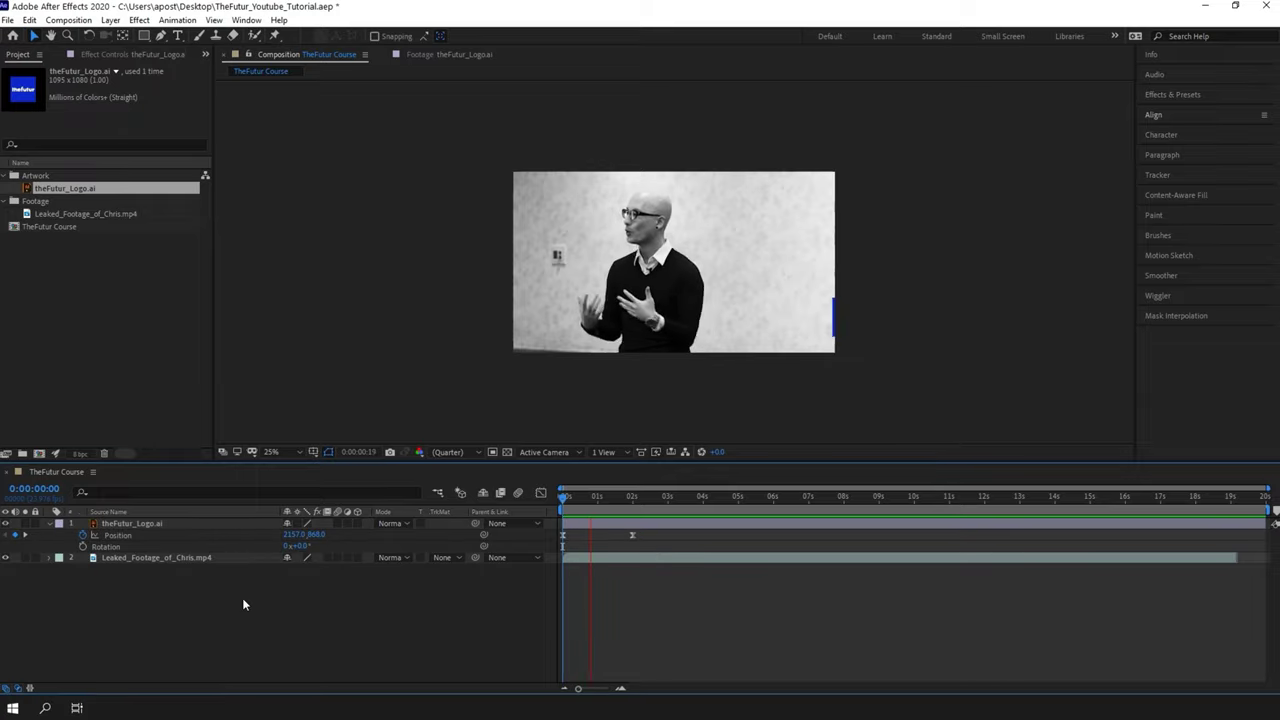
key(space)
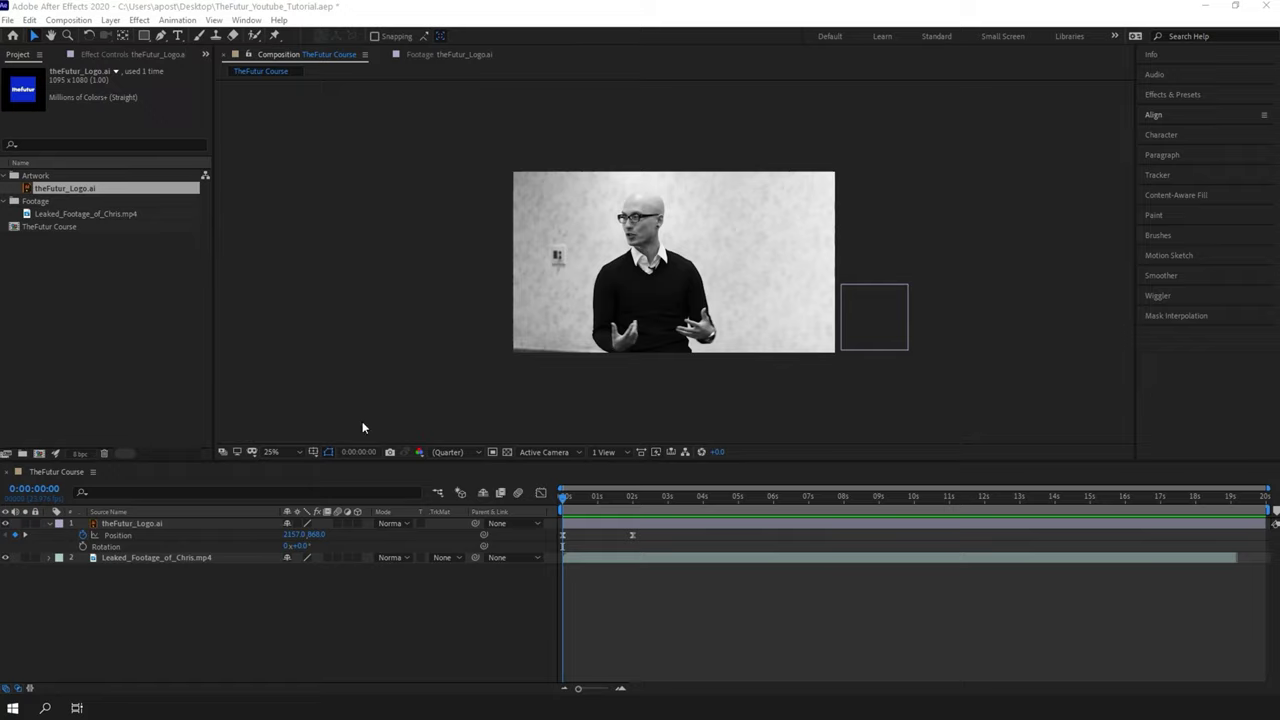
drag(649, 539, 557, 545)
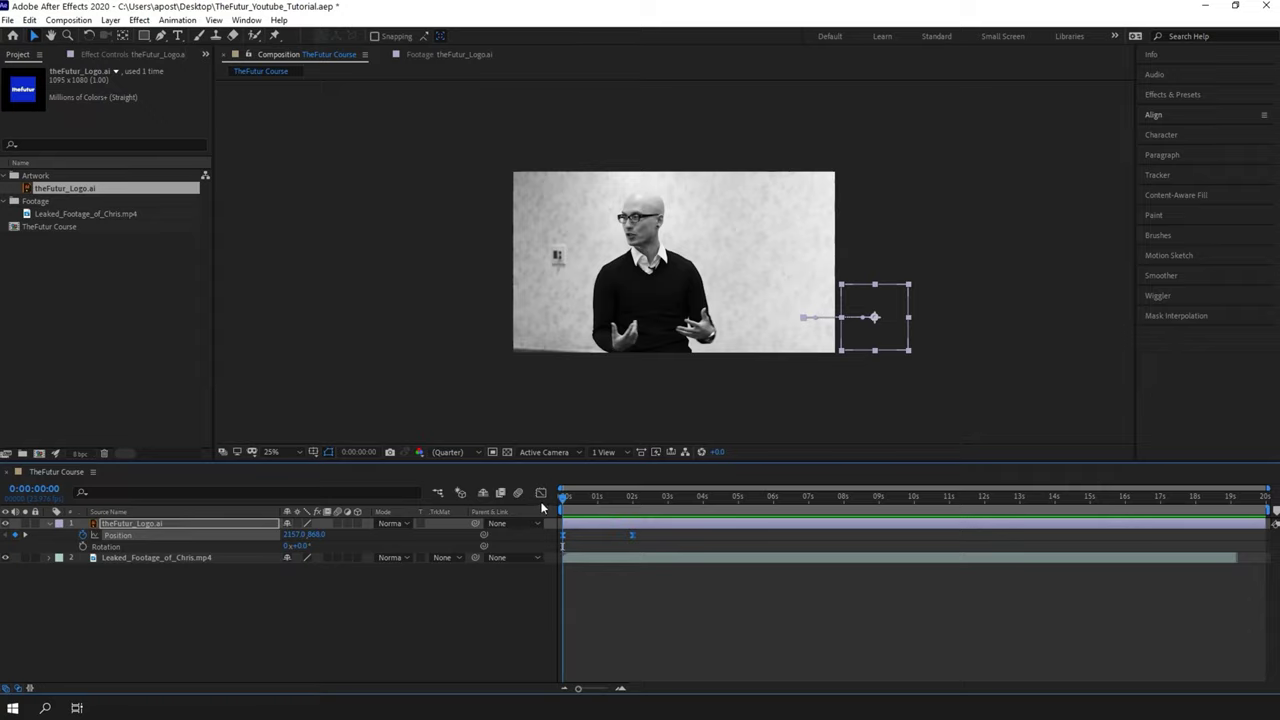
In the Graph Editor, drag the landing keyframe's influence handle far left so speed peaks early.
click(540, 494)
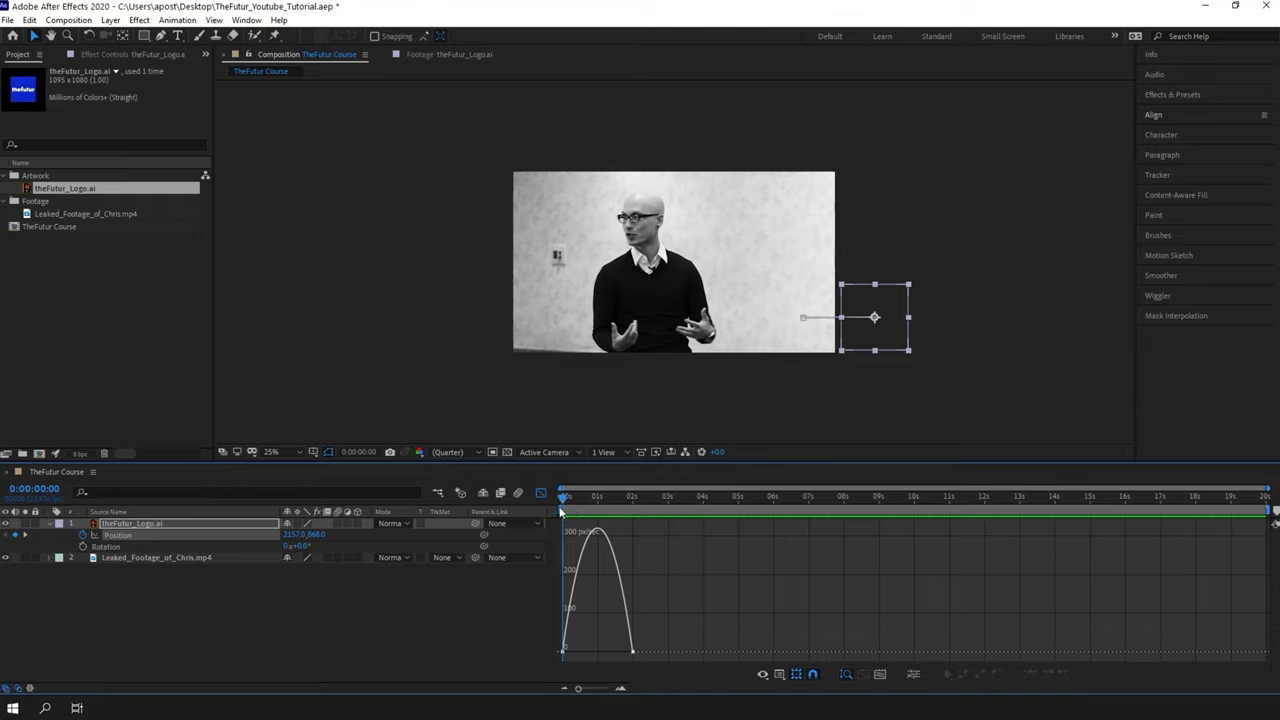
drag(561, 510, 631, 511)
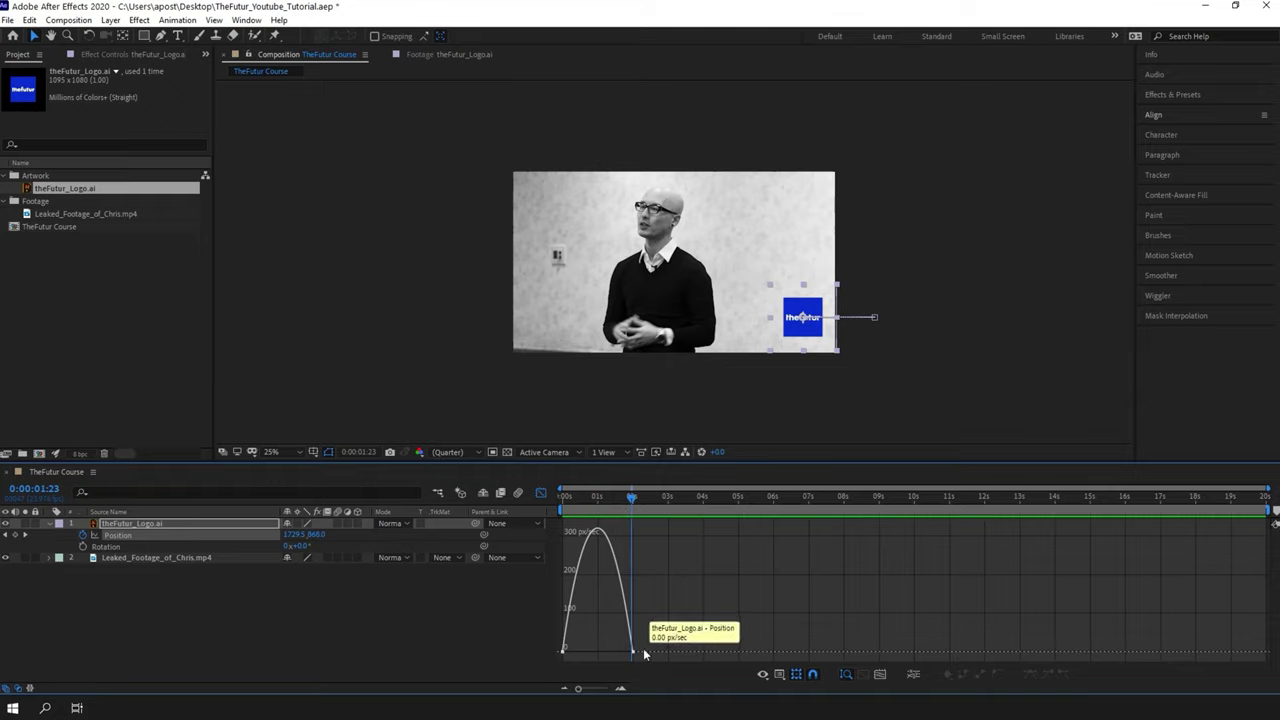
drag(623, 660, 597, 655)
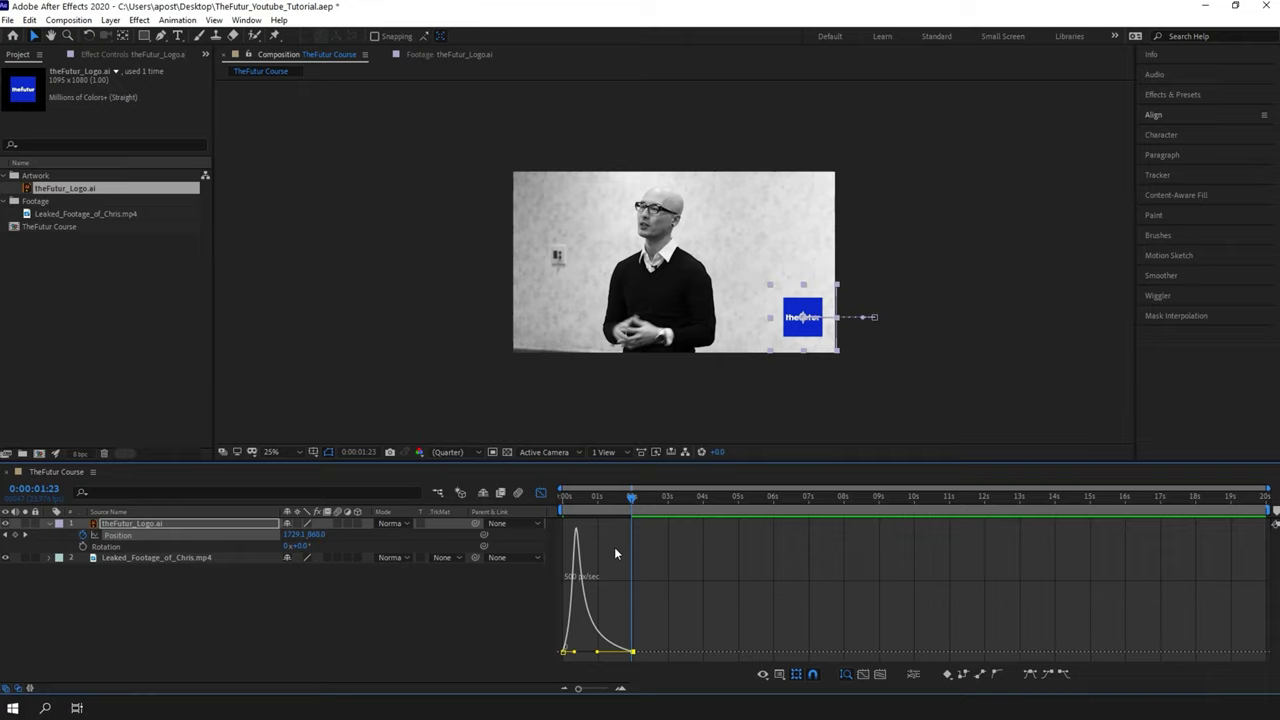
drag(586, 500, 577, 513)
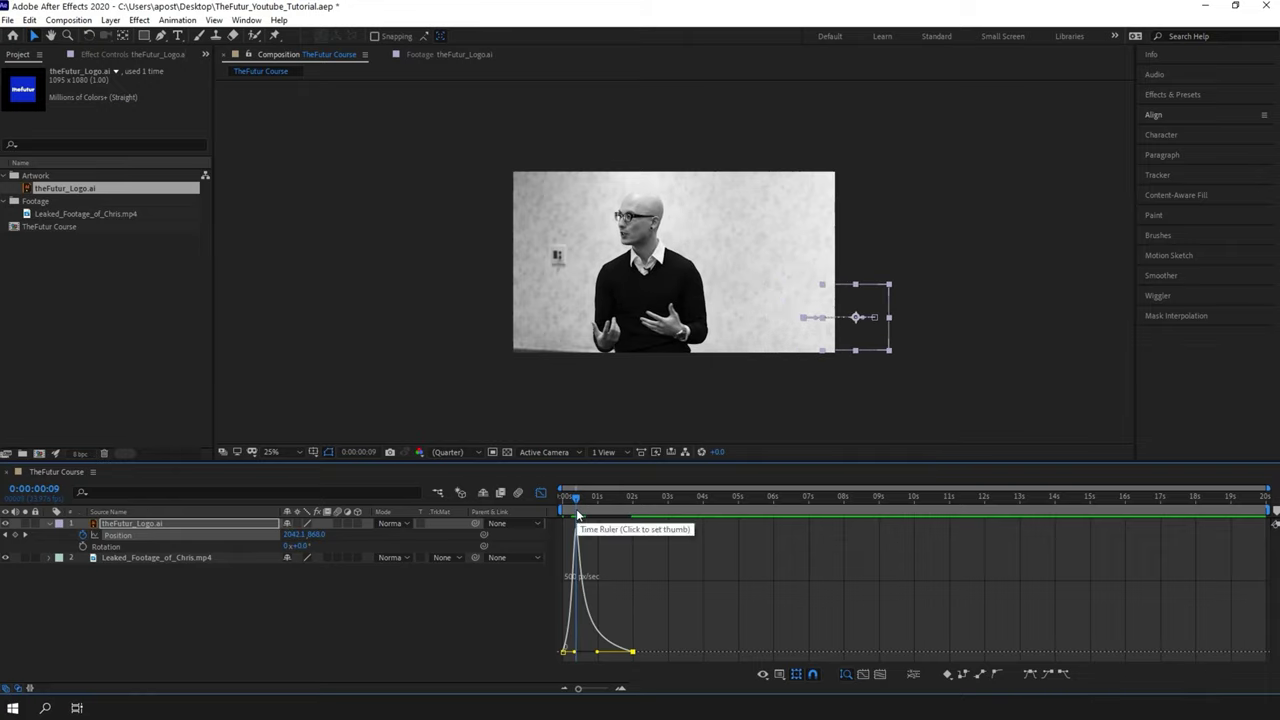
click(453, 539)
key(space)
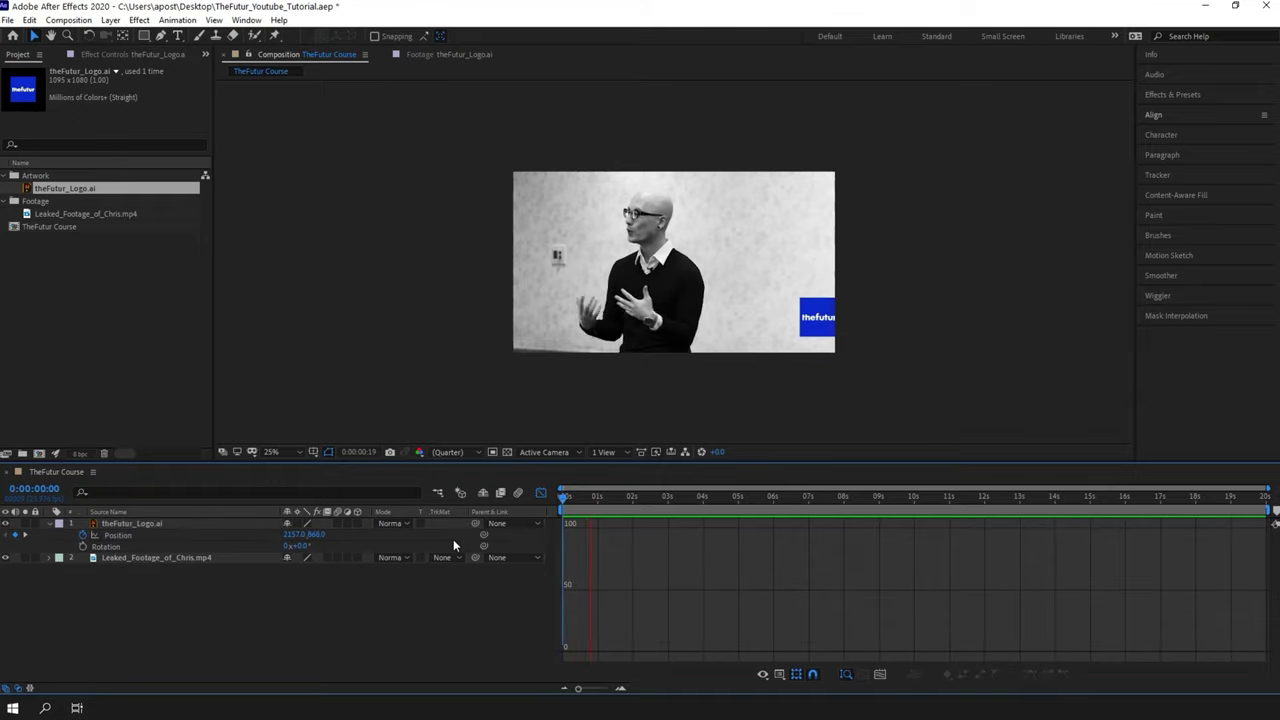
Back in the keyframe view, retime the landing Position keyframe to about 0:00:01:04, previewing the timing.
key(space)
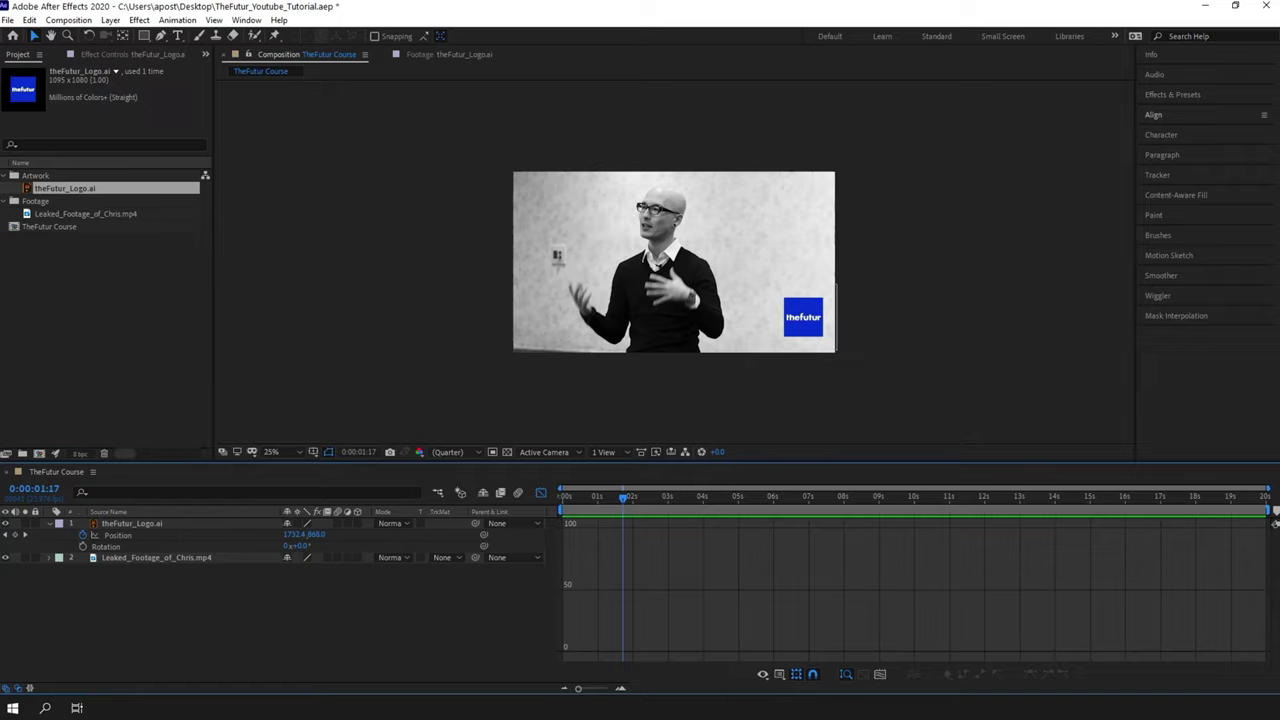
click(118, 535)
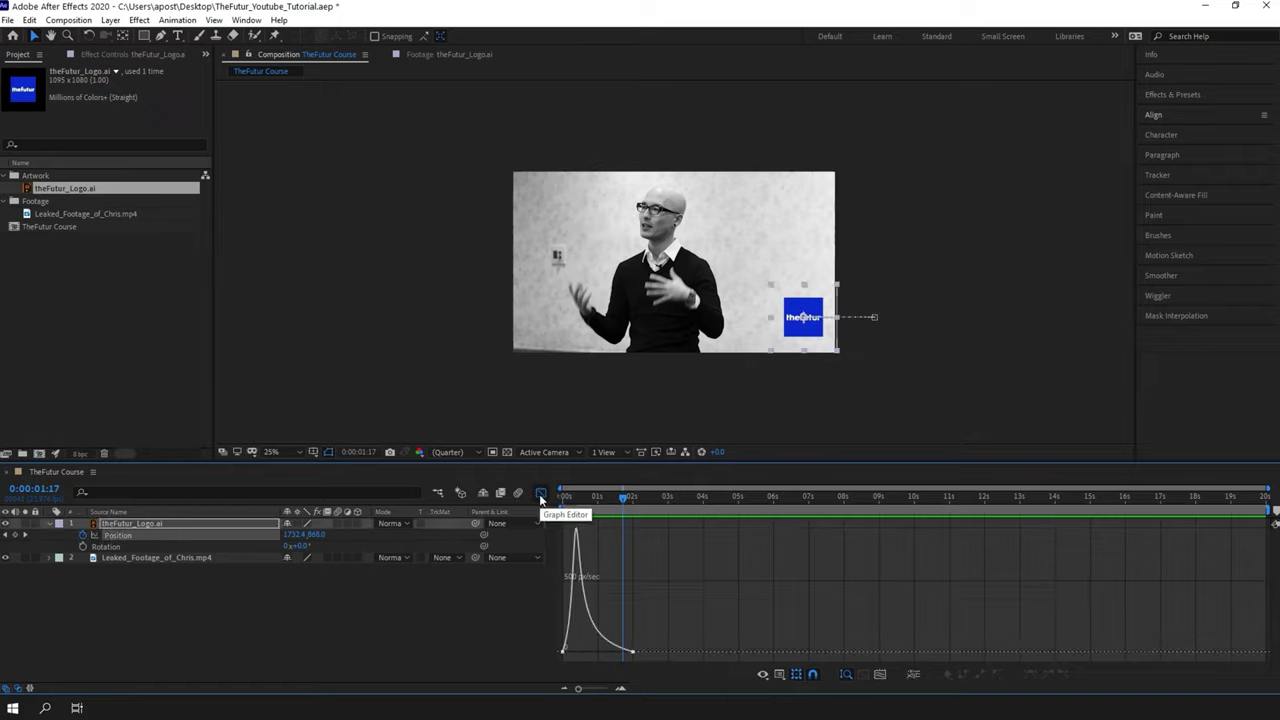
click(541, 494)
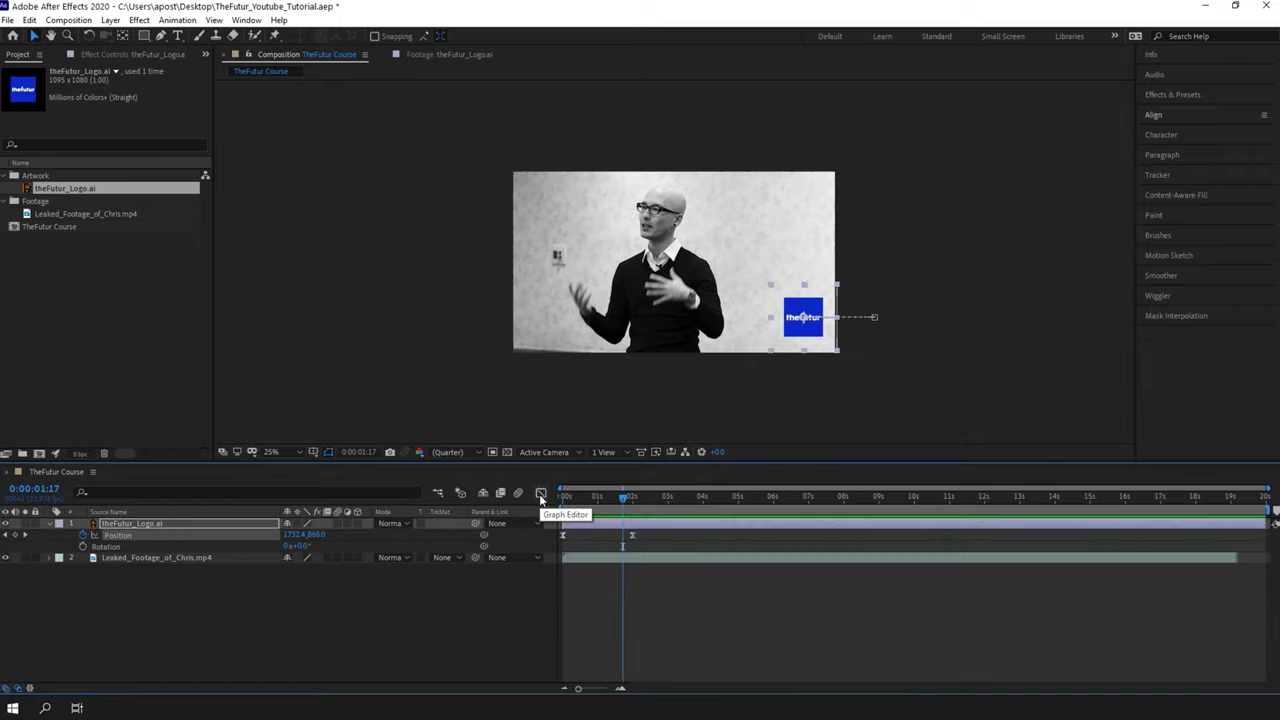
click(646, 536)
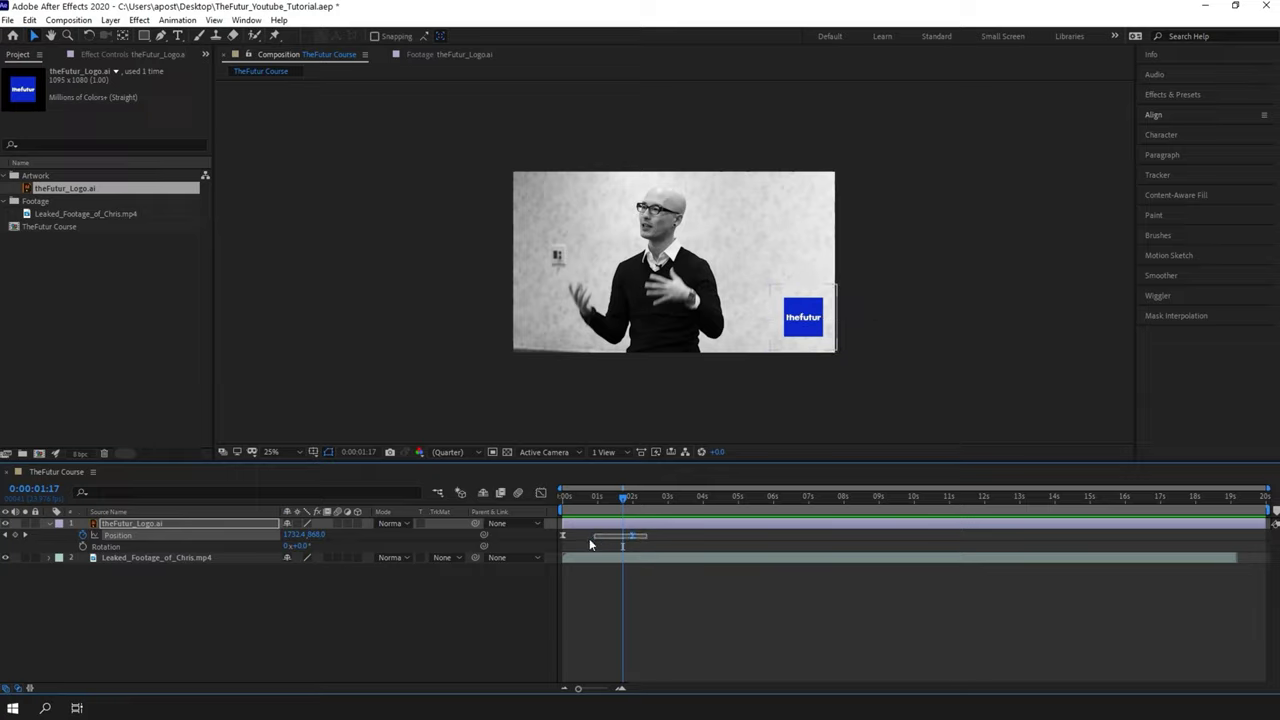
drag(623, 535, 598, 535)
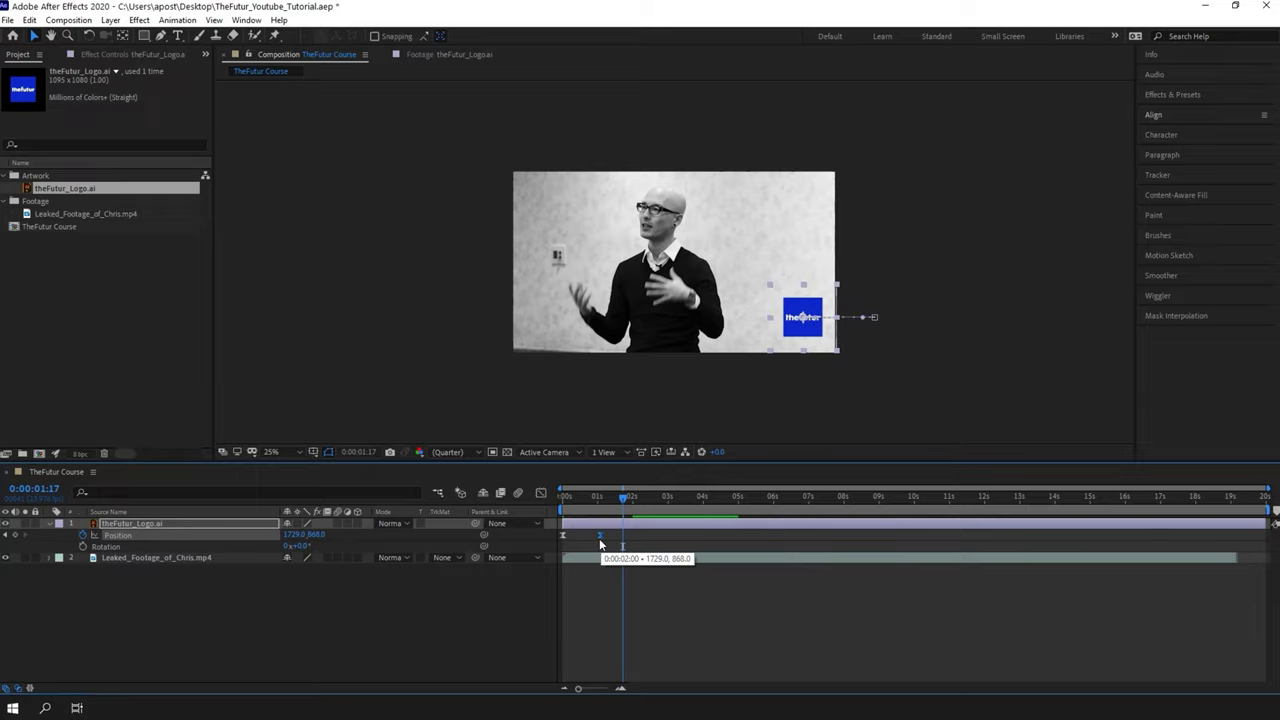
key(Home)
key(space)
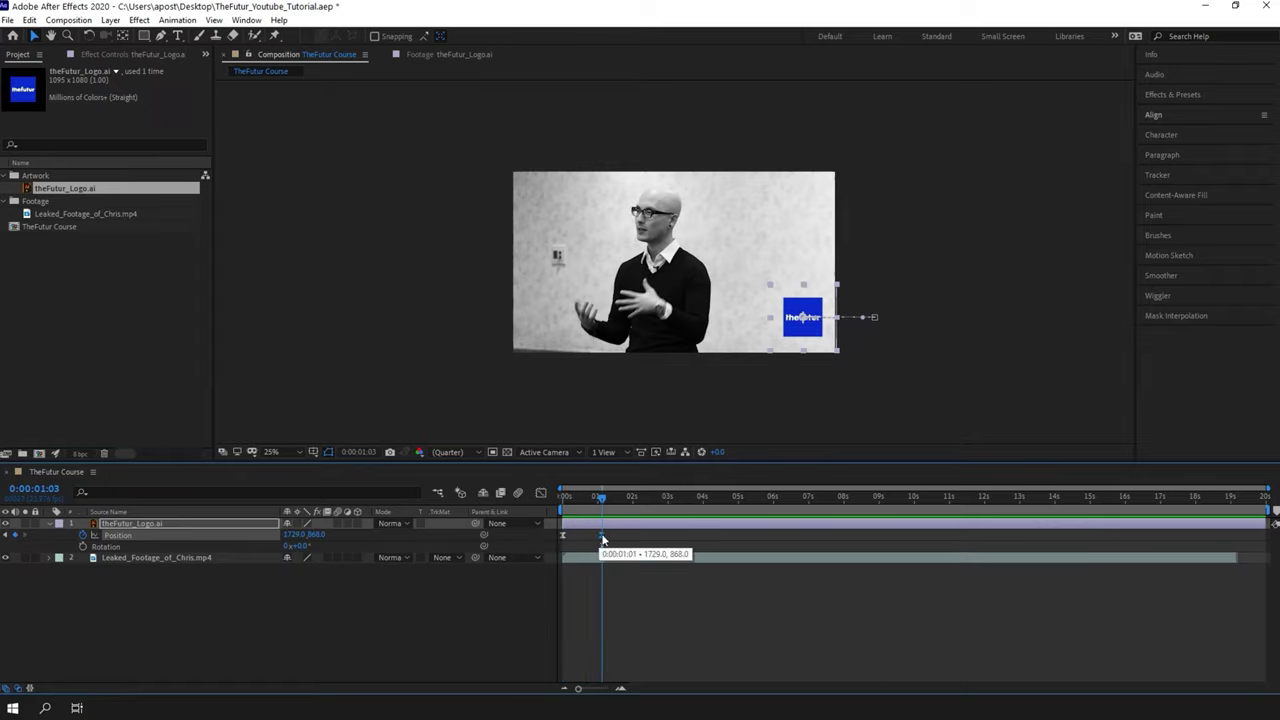
drag(600, 540, 645, 535)
key(Home)
key(space)
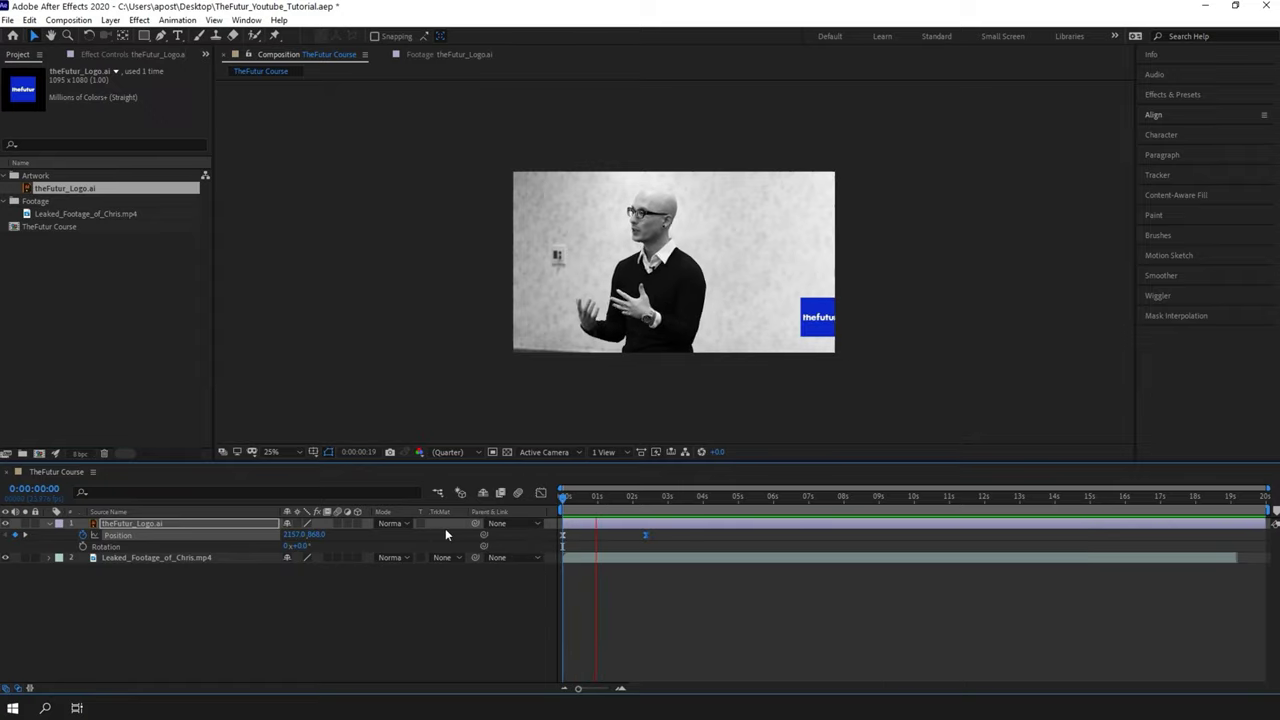
drag(644, 538, 602, 536)
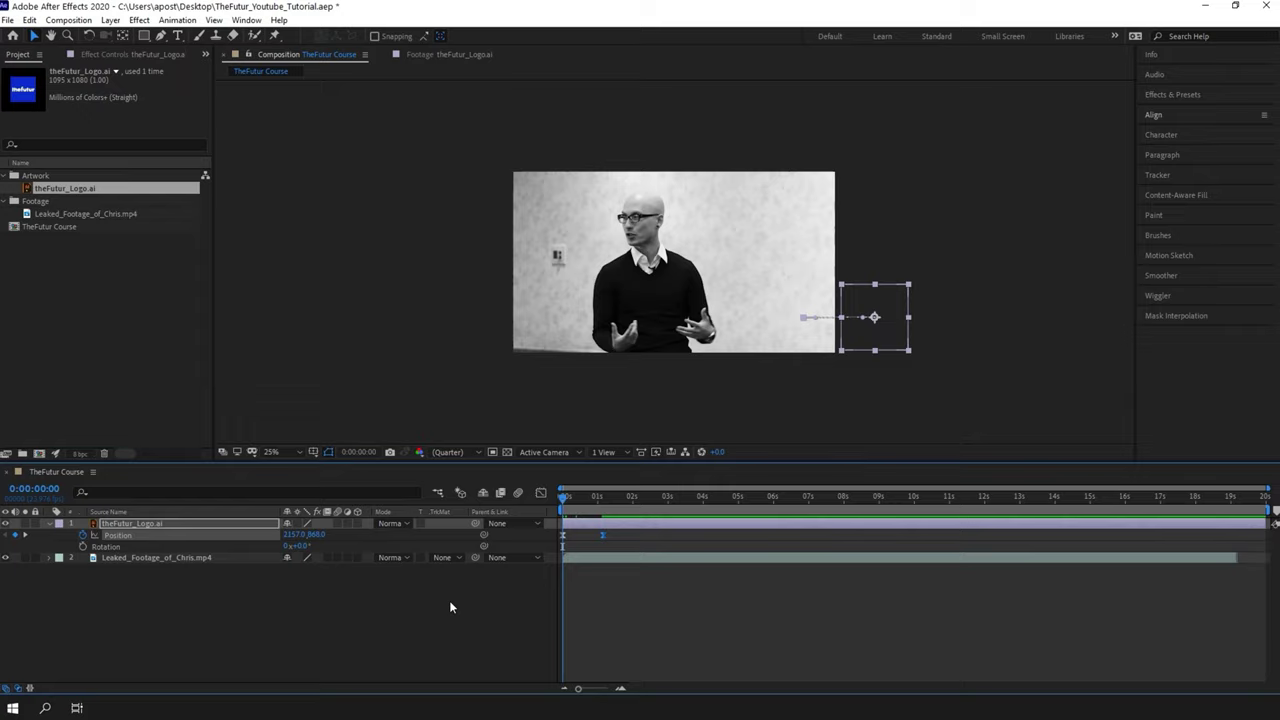
Add Rotation keyframes: 0° at the landing keyframe and 50° at 0:00:00:00.
click(117, 546)
click(601, 497)
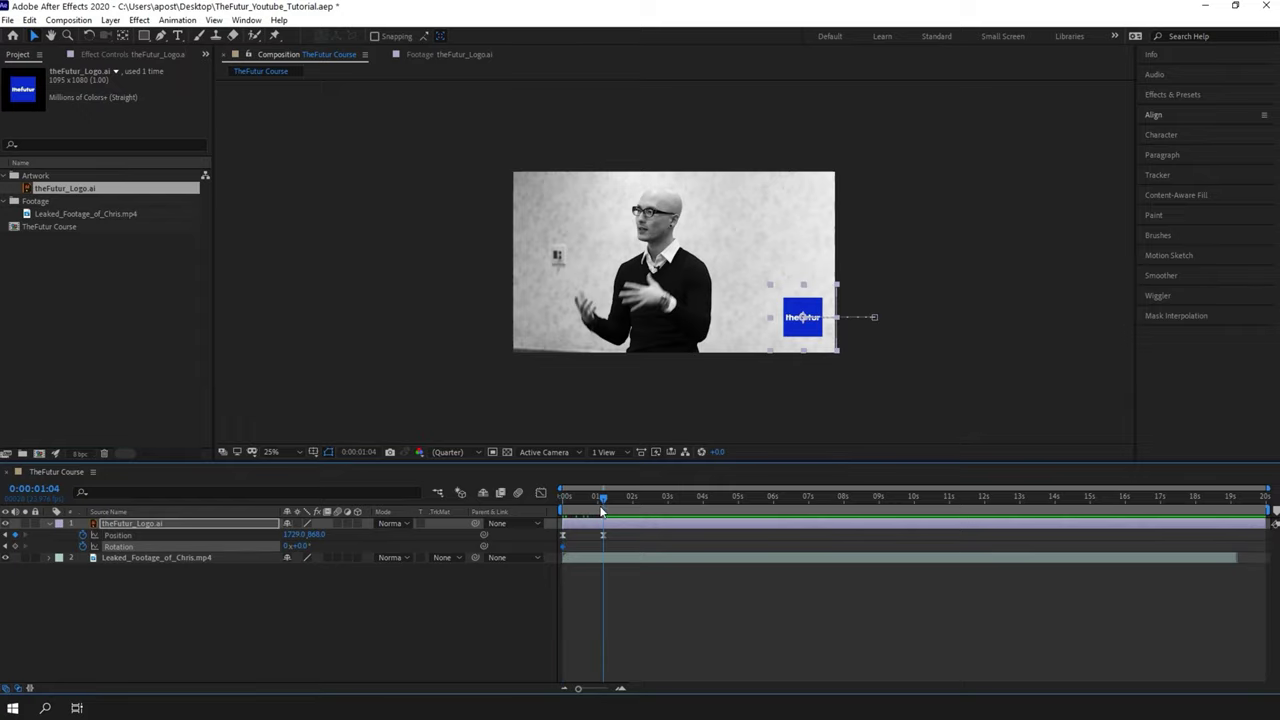
click(15, 547)
key(Home)
drag(297, 546, 623, 544)
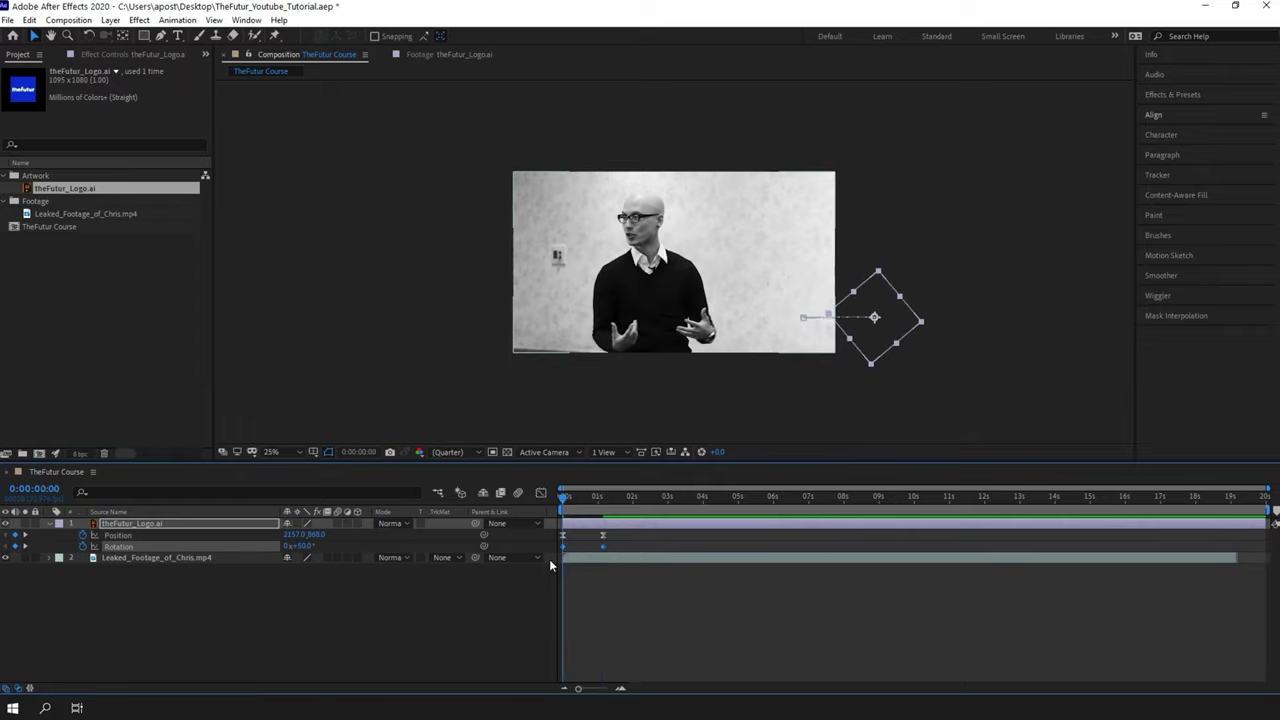
key(shift+F3)
key(shift+F3)
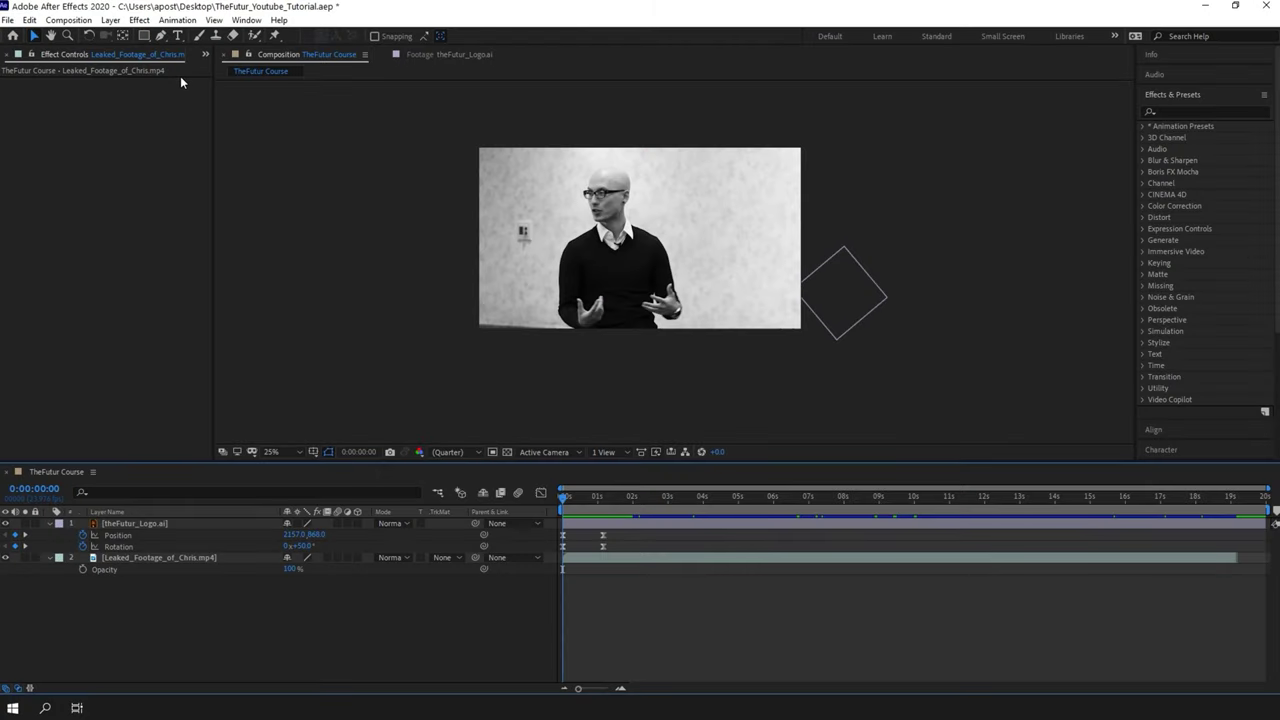
click(178, 35)
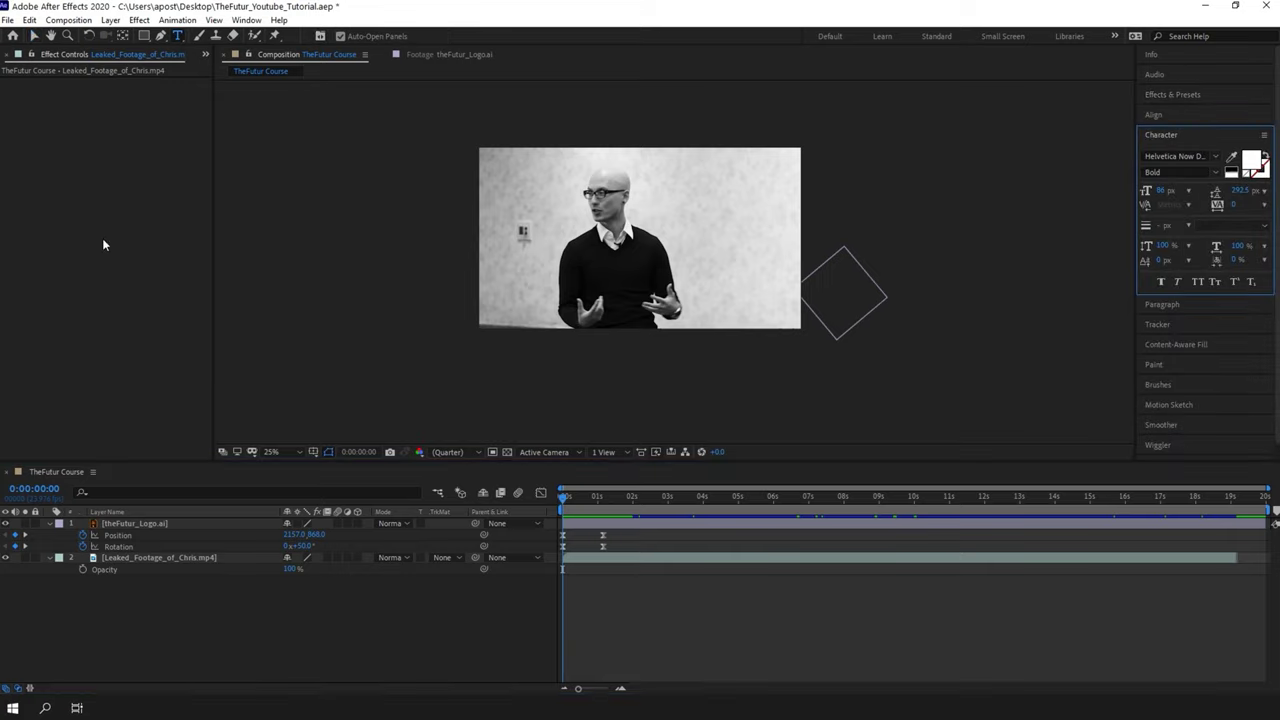
click(144, 35)
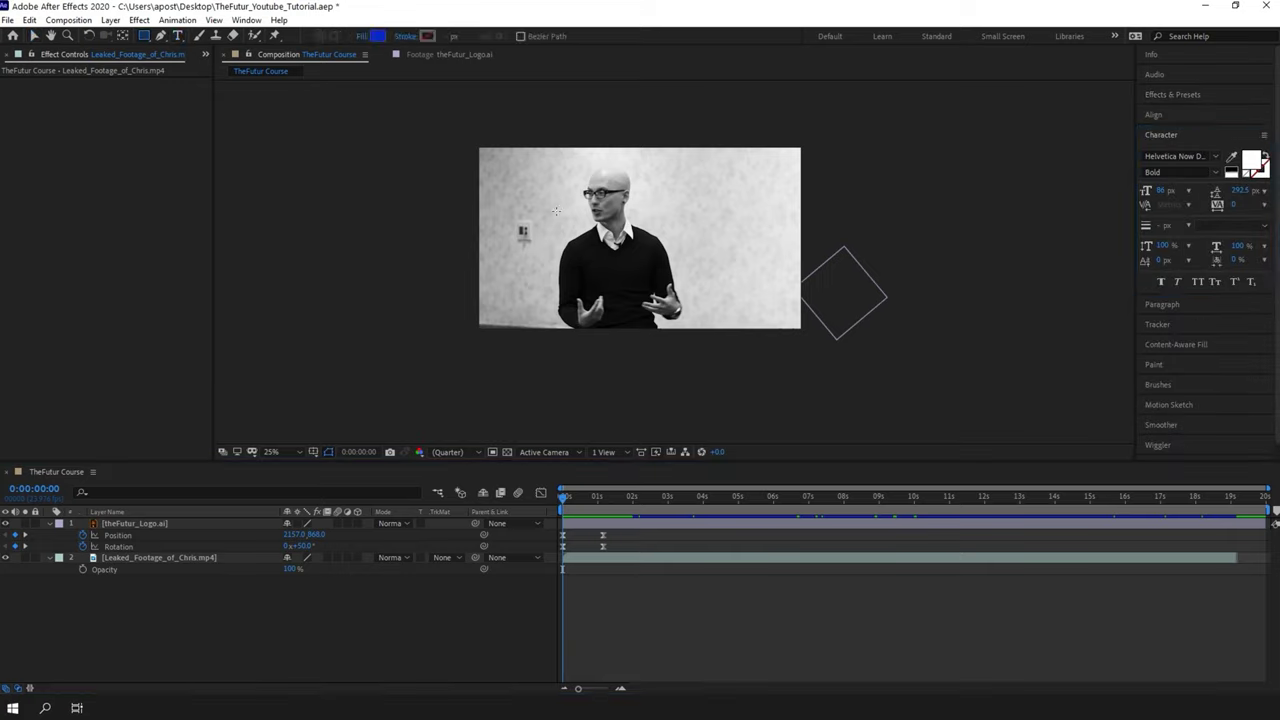
drag(538, 196, 667, 229)
key(Delete)
key(g)
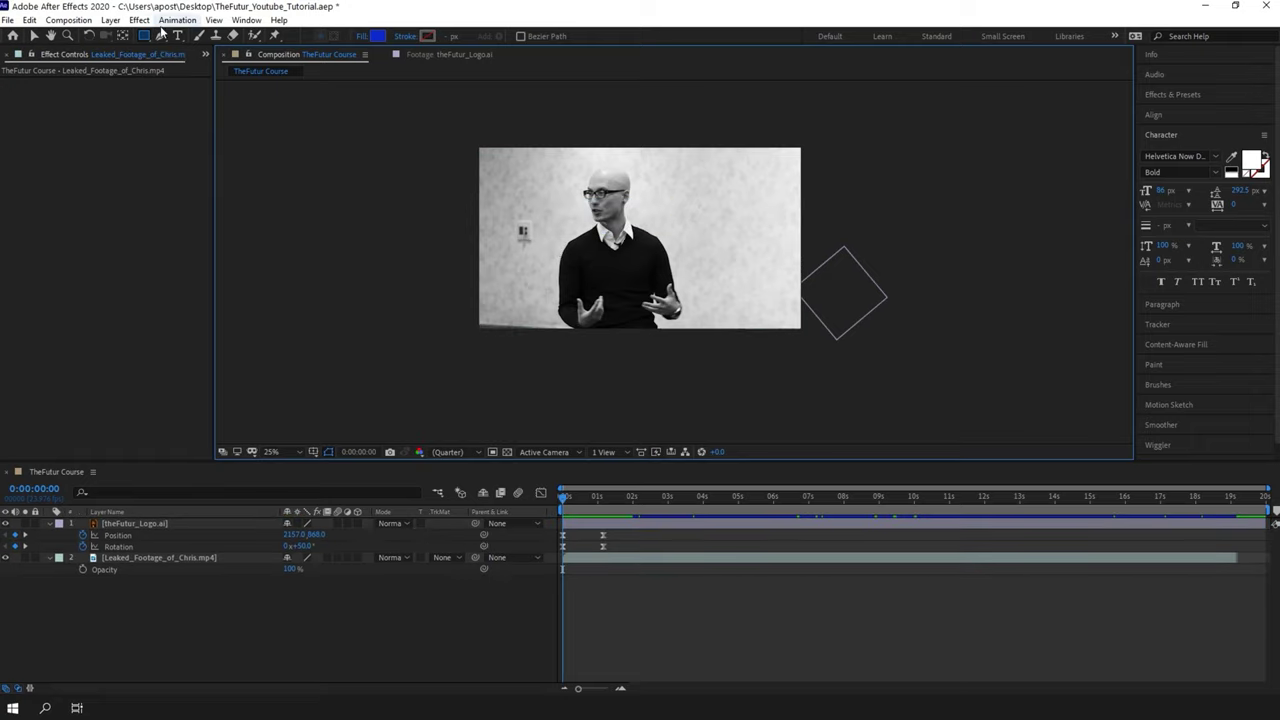
drag(451, 190, 514, 223)
drag(608, 216, 660, 268)
click(593, 273)
key(Delete)
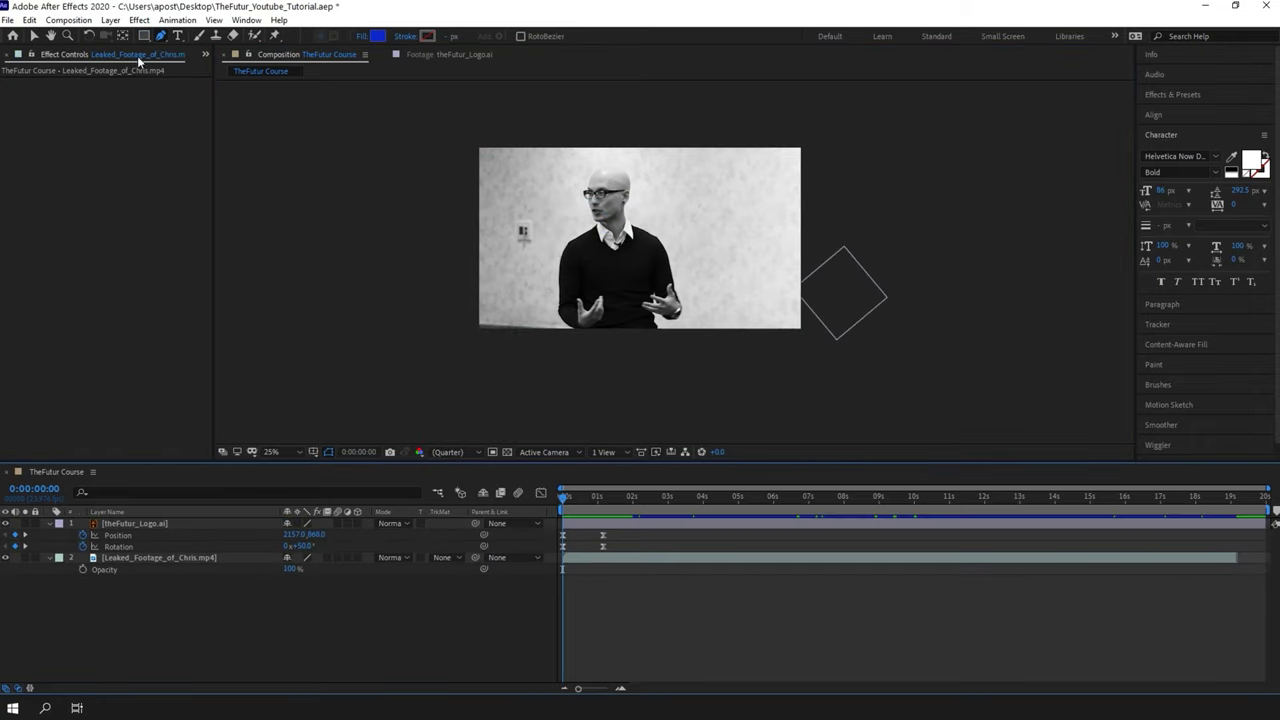
click(68, 35)
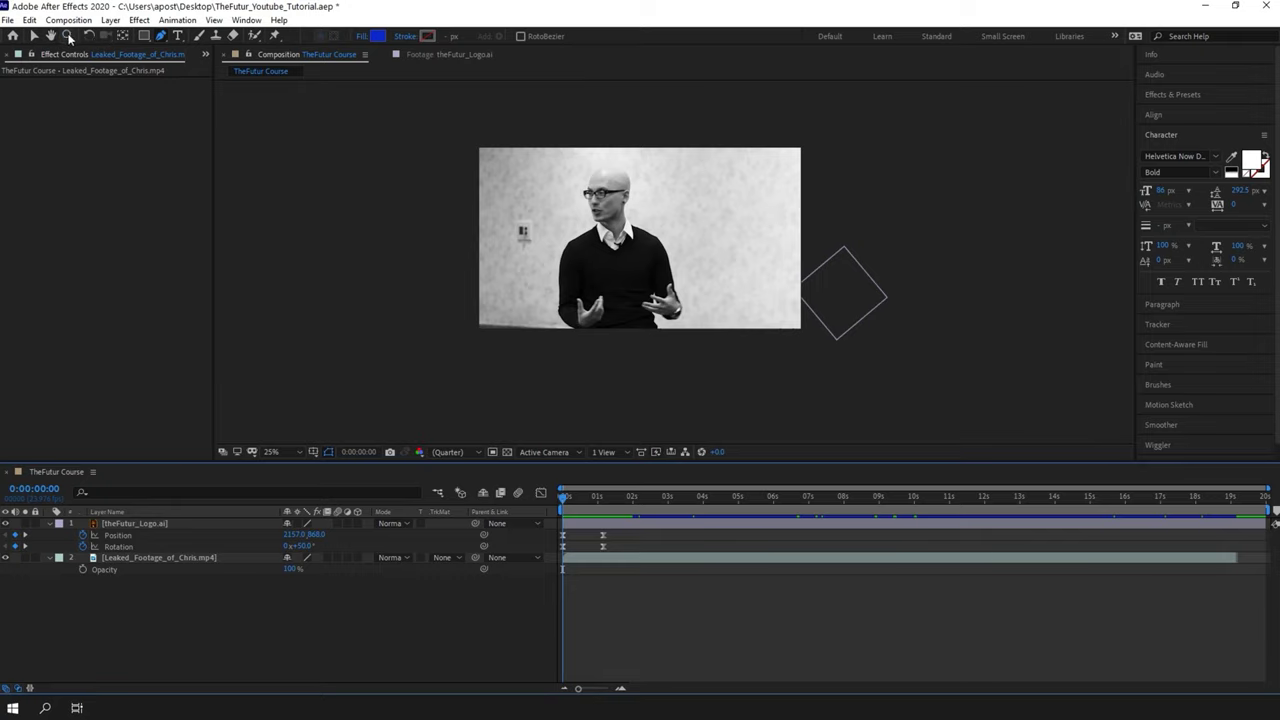
click(590, 281)
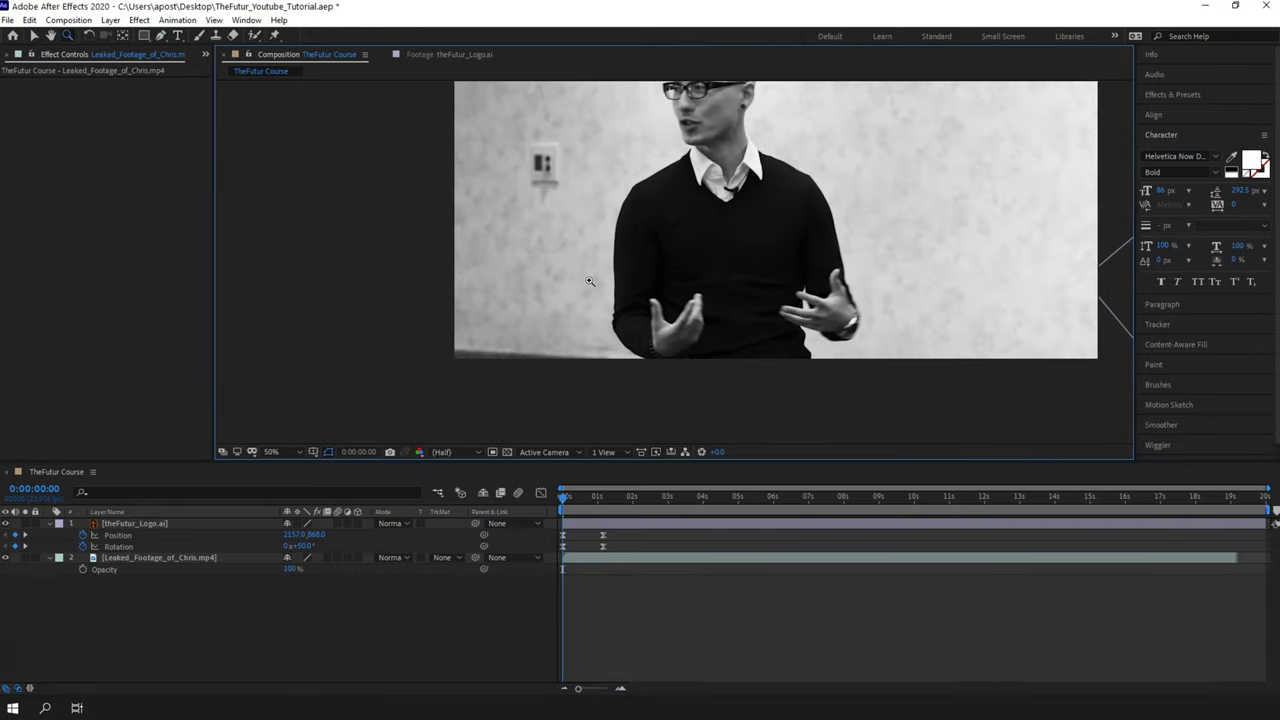
alt+click(590, 281)
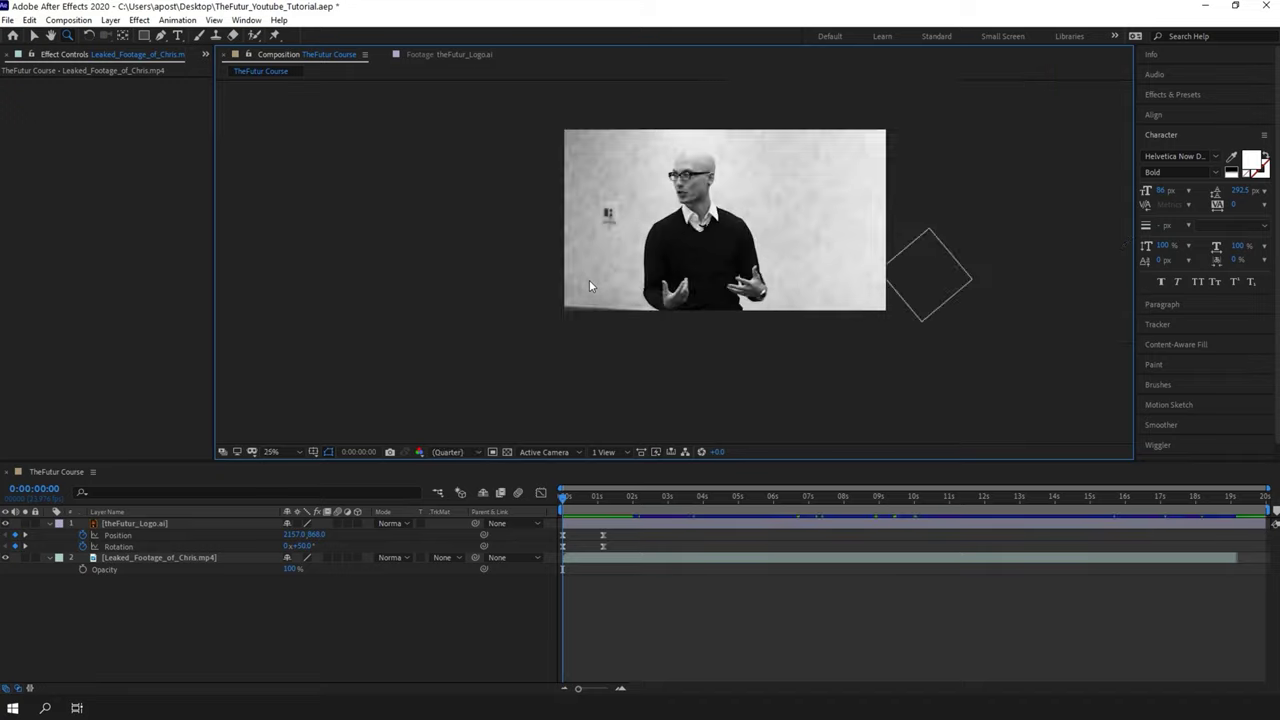
click(590, 281)
alt+click(590, 281)
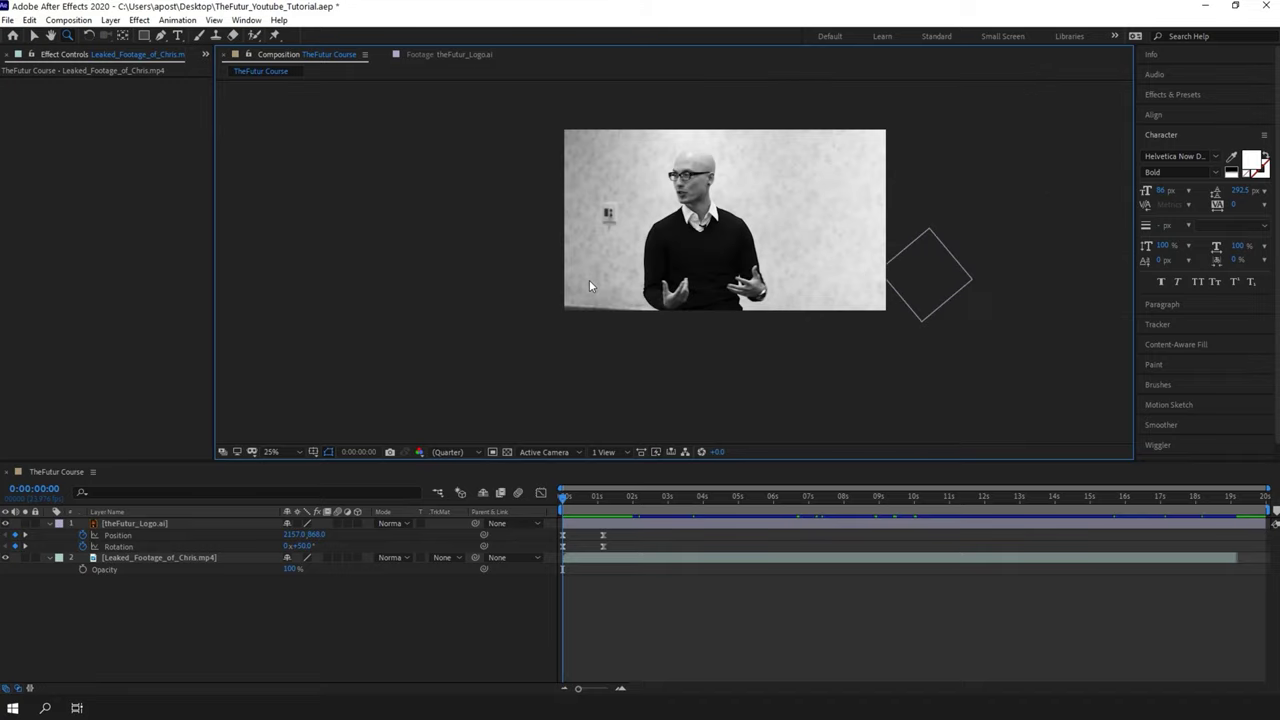
click(50, 37)
drag(724, 276, 650, 279)
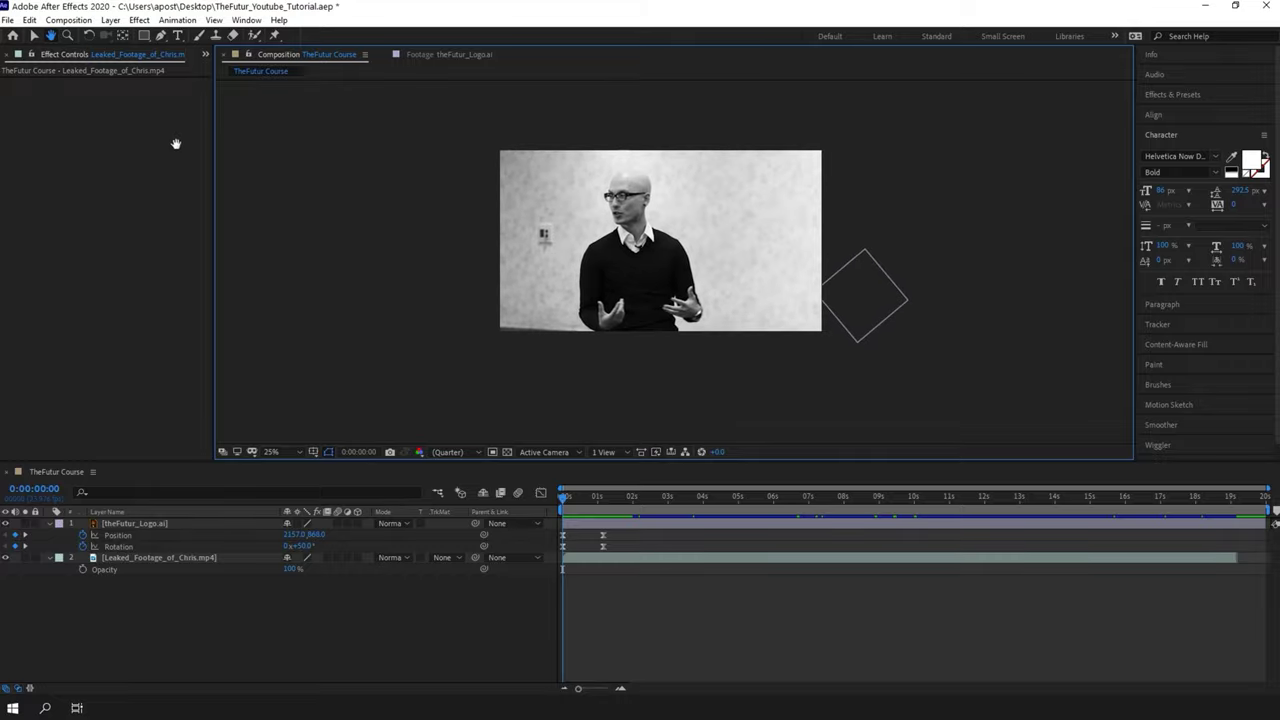
Create a text layer reading 'Chris Do Loves Comic Sans' over the footage.
click(177, 36)
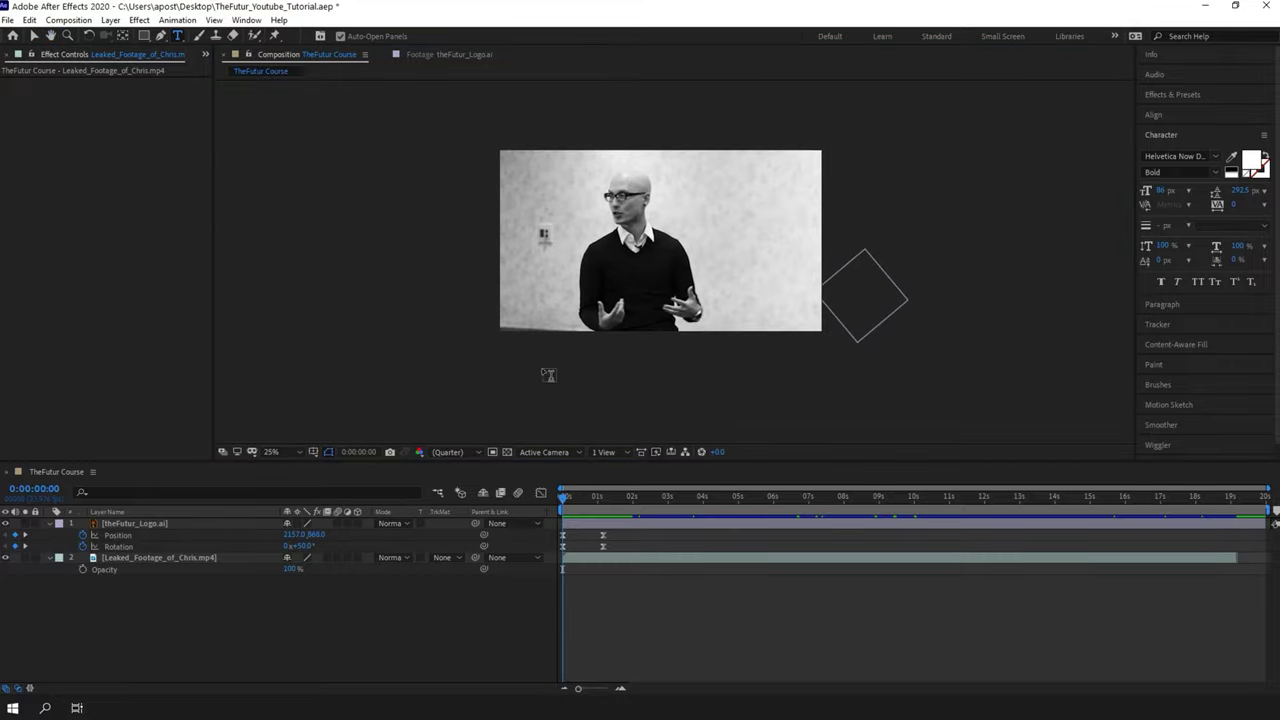
click(519, 306)
text(Chris Do Love)
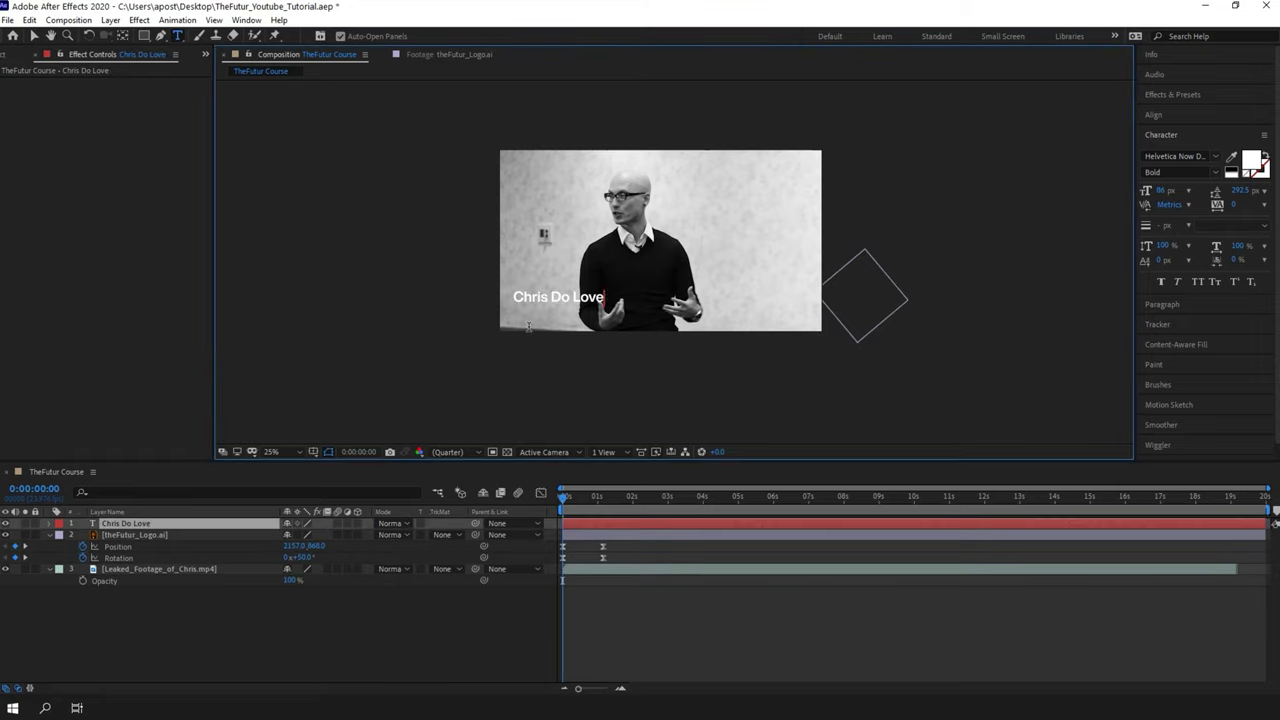
text(s Comic Sans)
click(34, 38)
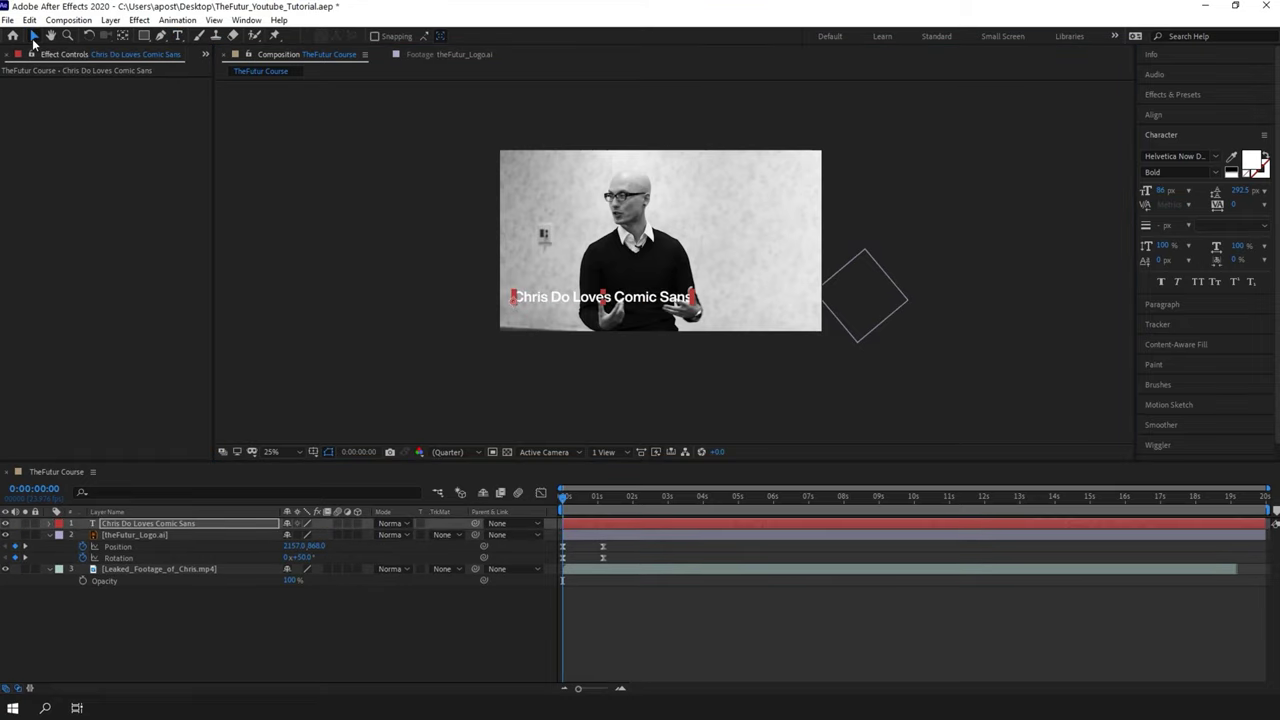
Expand and collapse the Effects & Presets, Character and Align panels and the workspace panel list.
click(1192, 95)
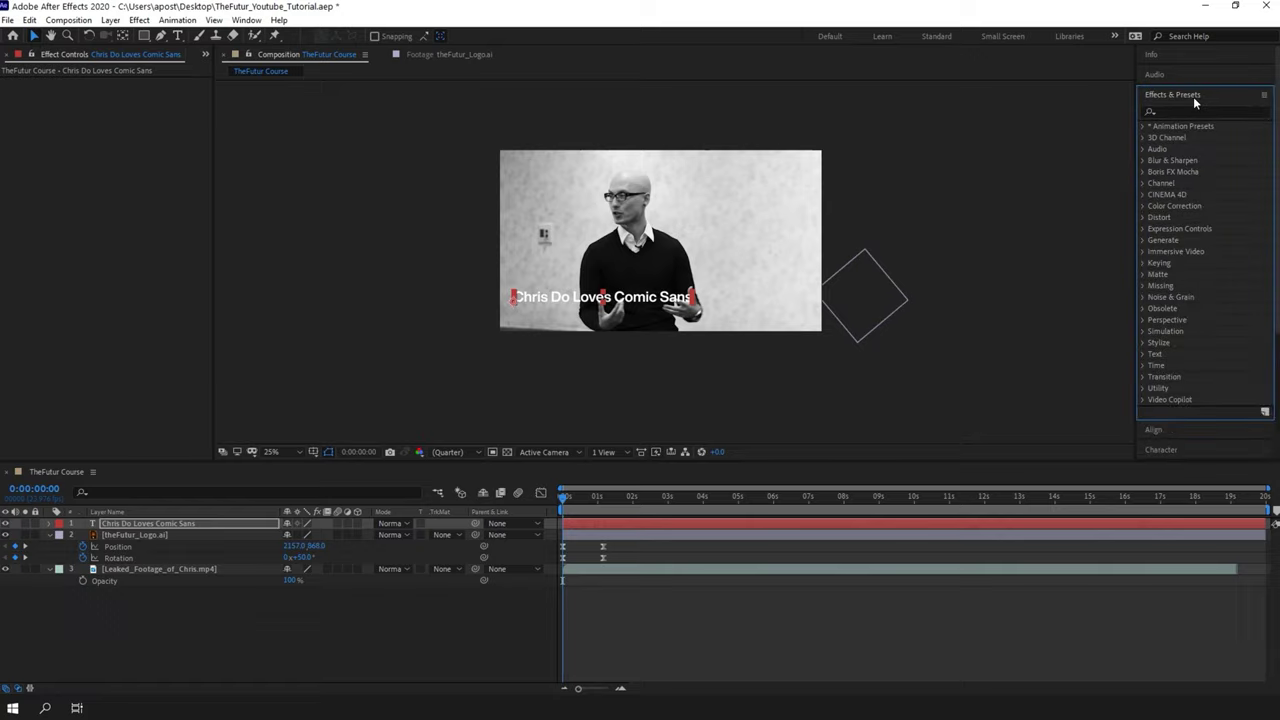
click(1193, 96)
click(1168, 132)
click(1168, 132)
click(1162, 116)
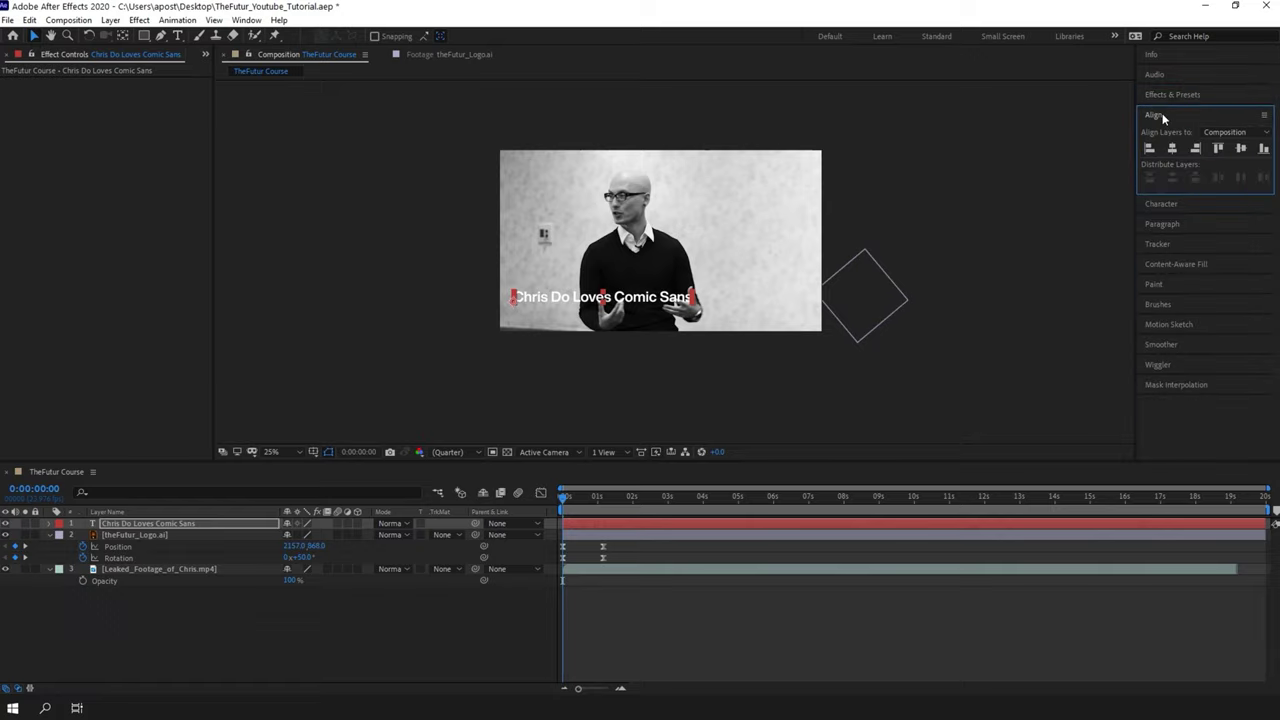
click(1162, 116)
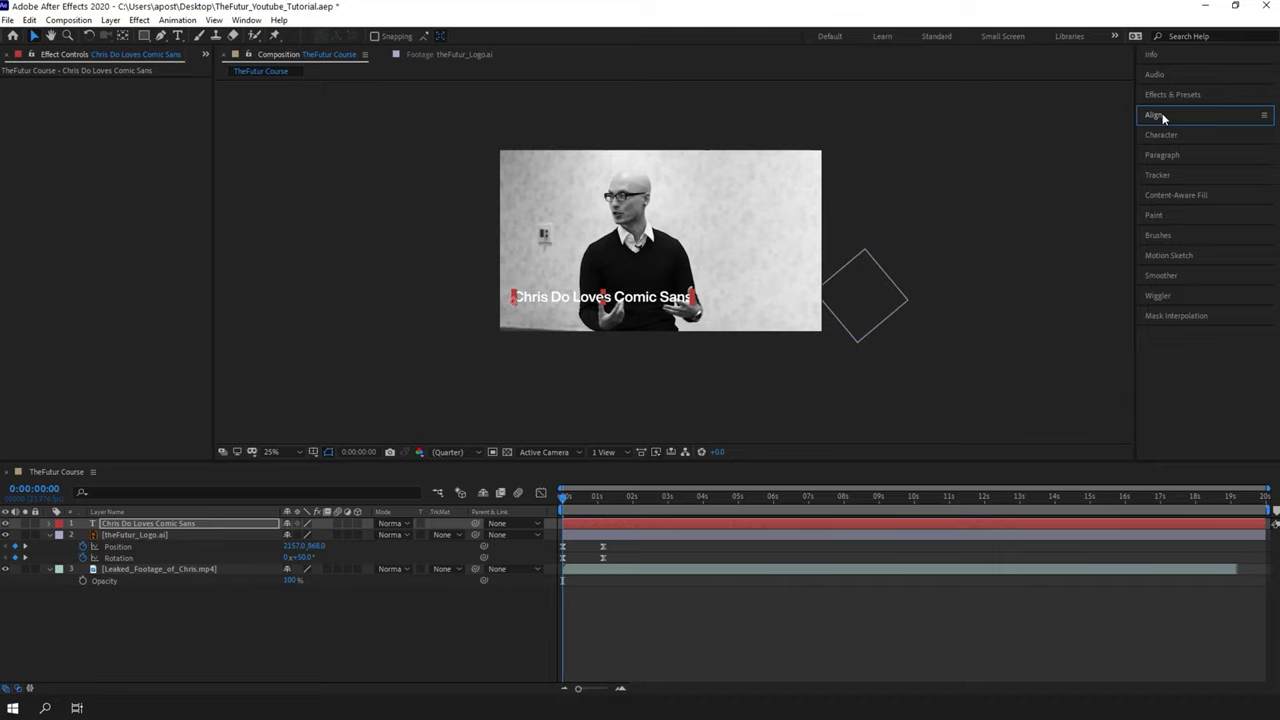
click(250, 22)
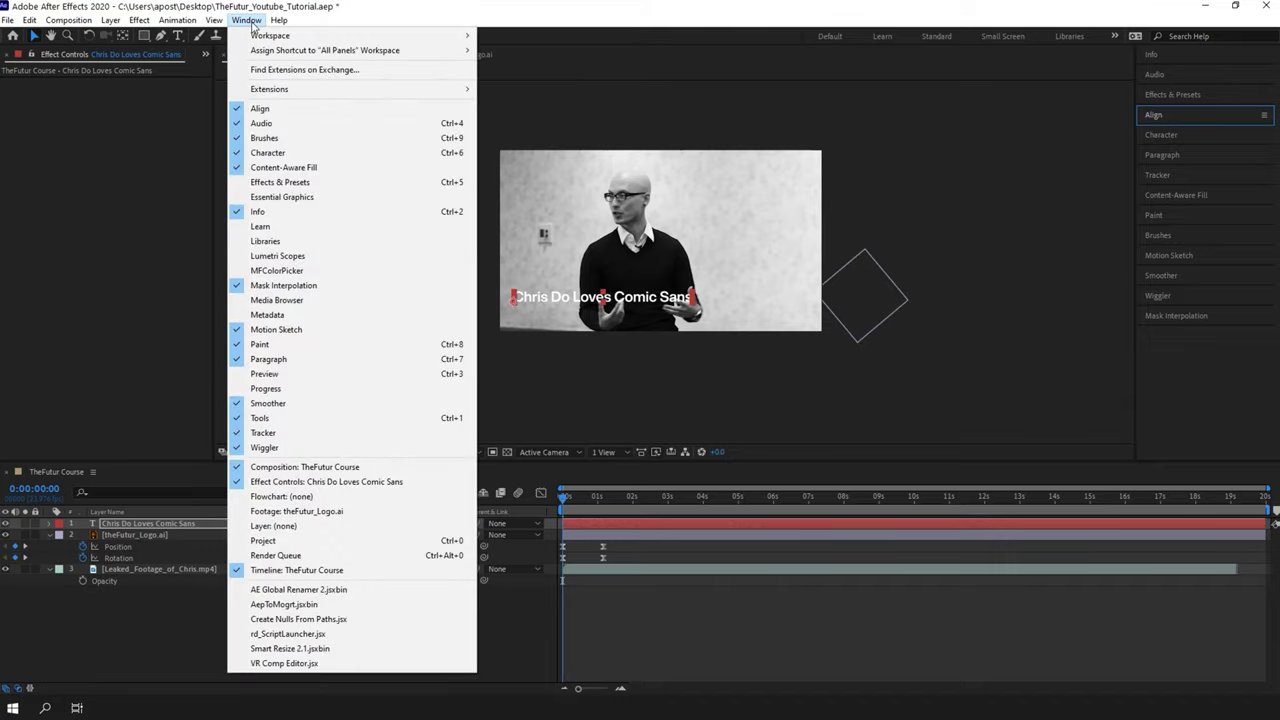
click(173, 524)
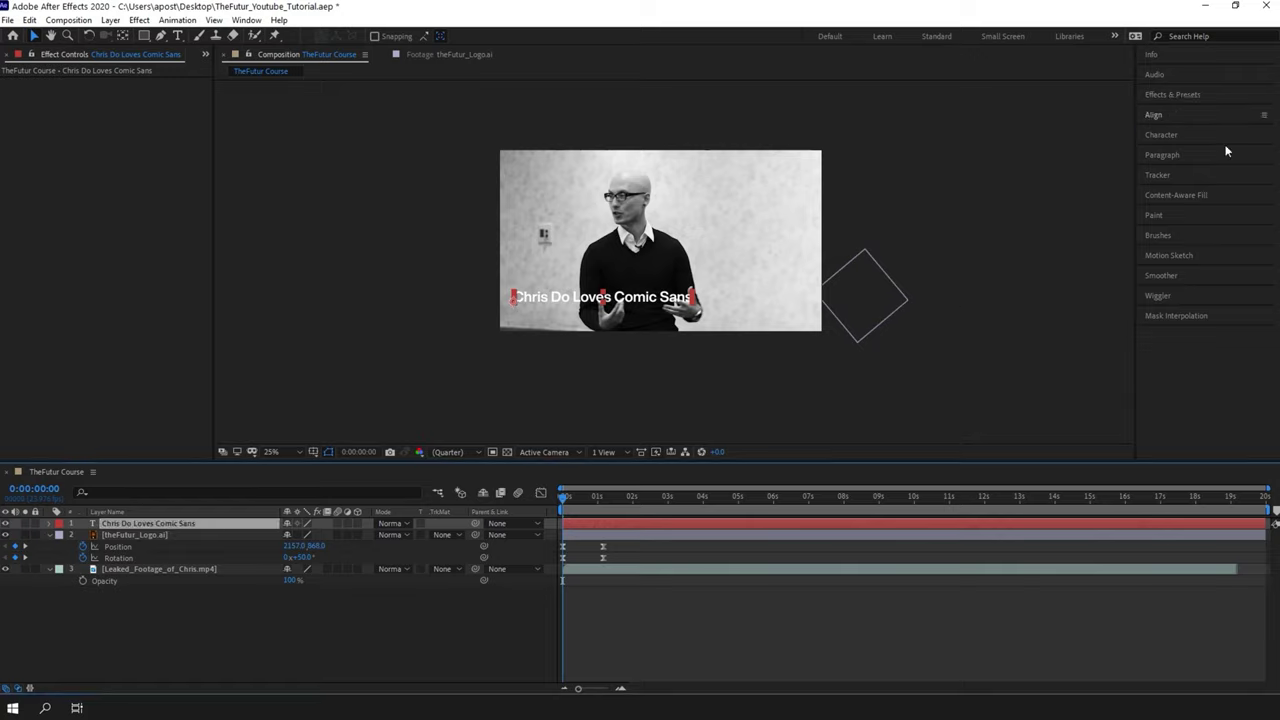
Enlarge the caption's font size in the Character panel, keep its colour, and preview.
click(1168, 136)
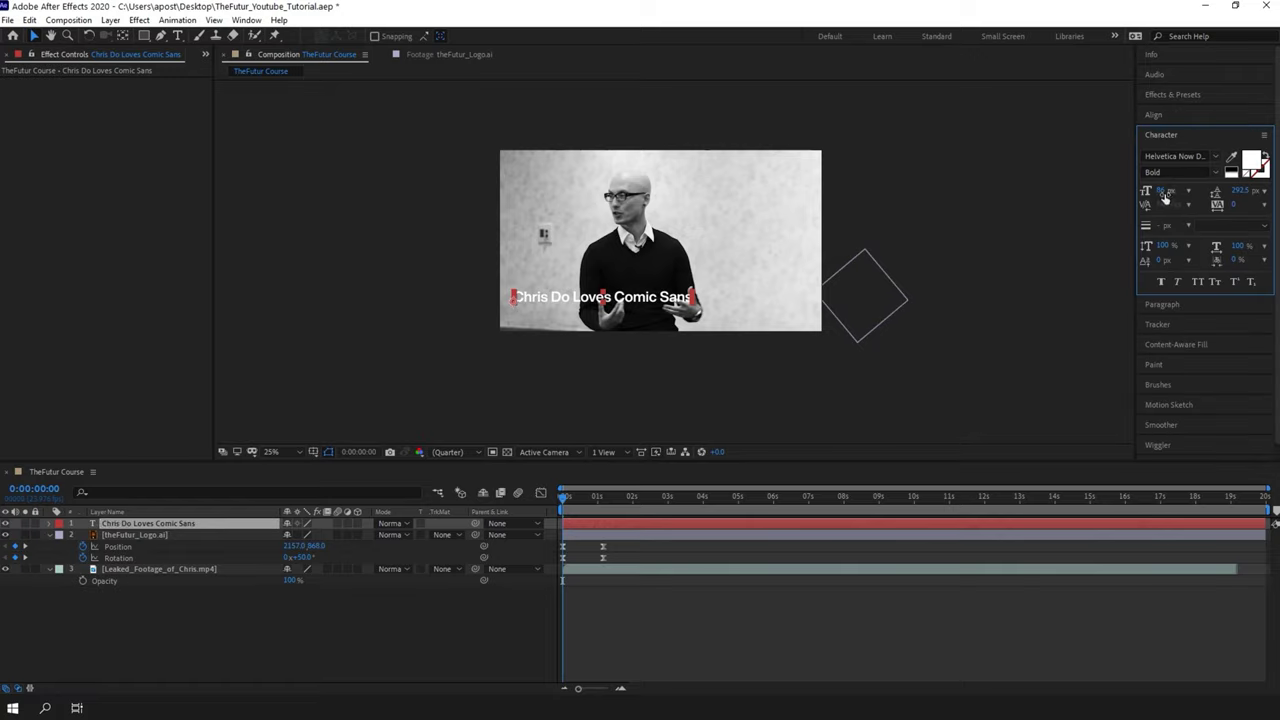
drag(1162, 191, 1240, 203)
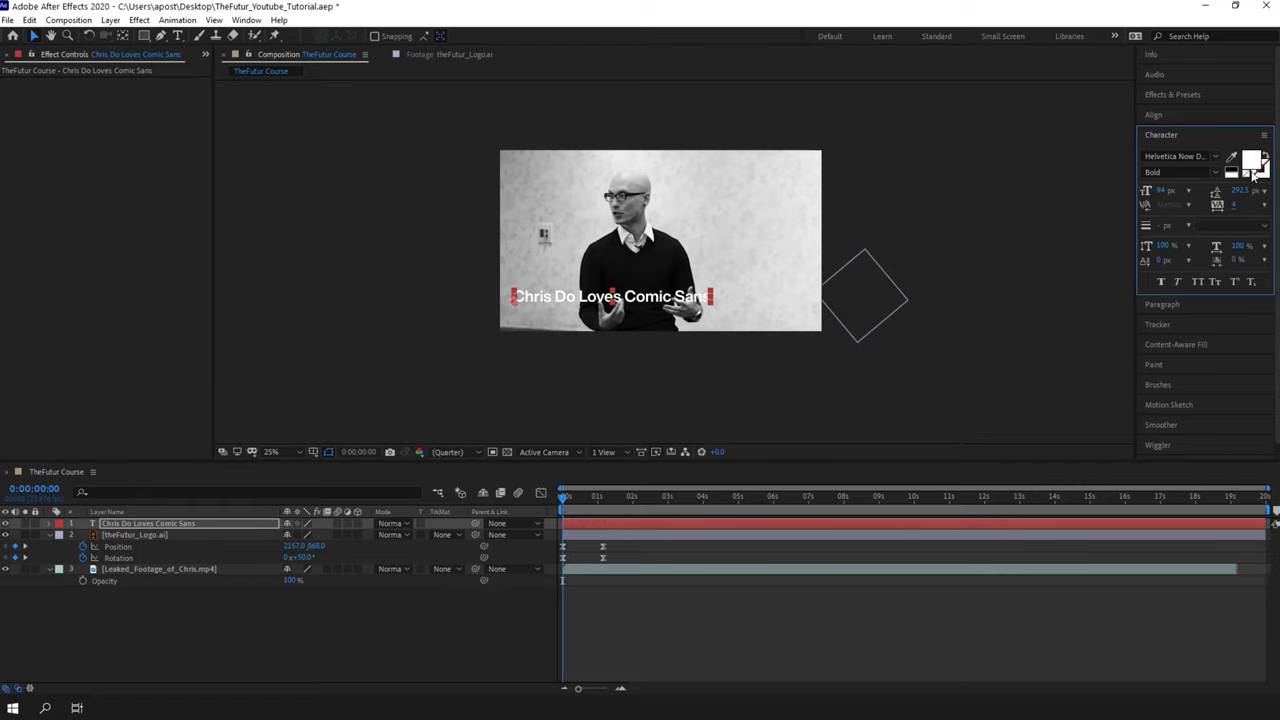
click(1251, 161)
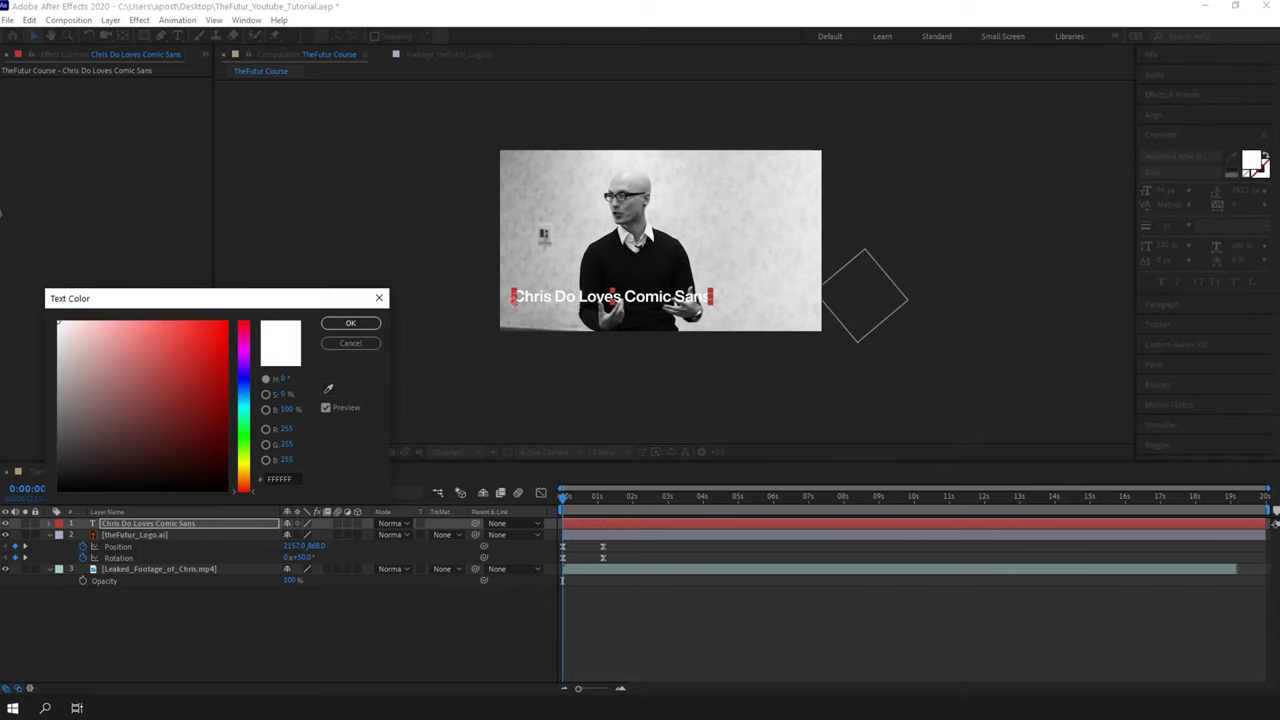
click(345, 345)
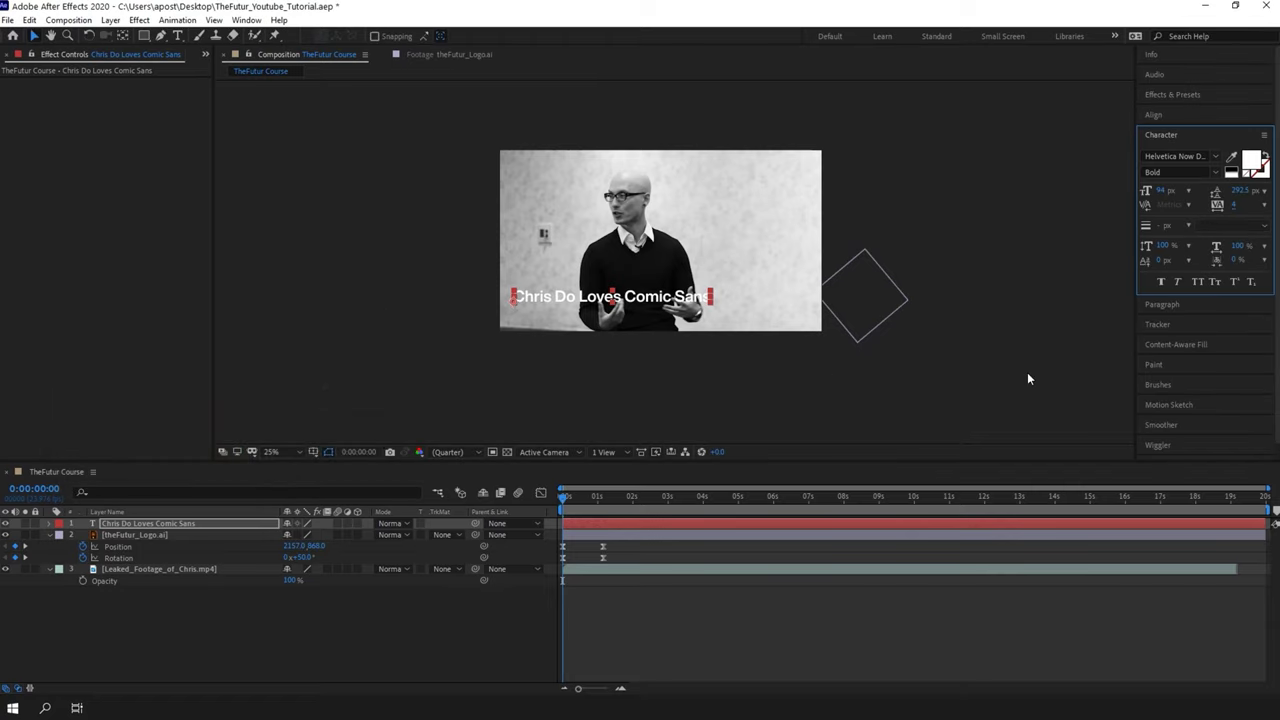
key(ctrl+7)
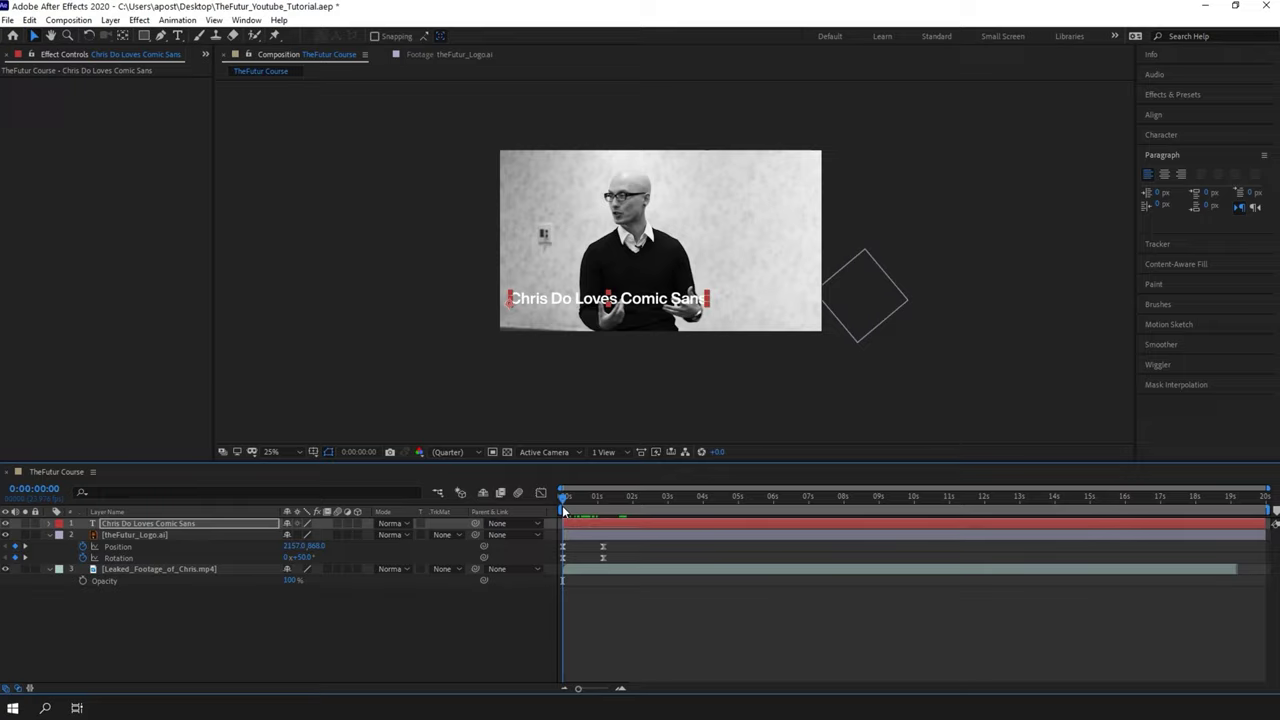
key(space)
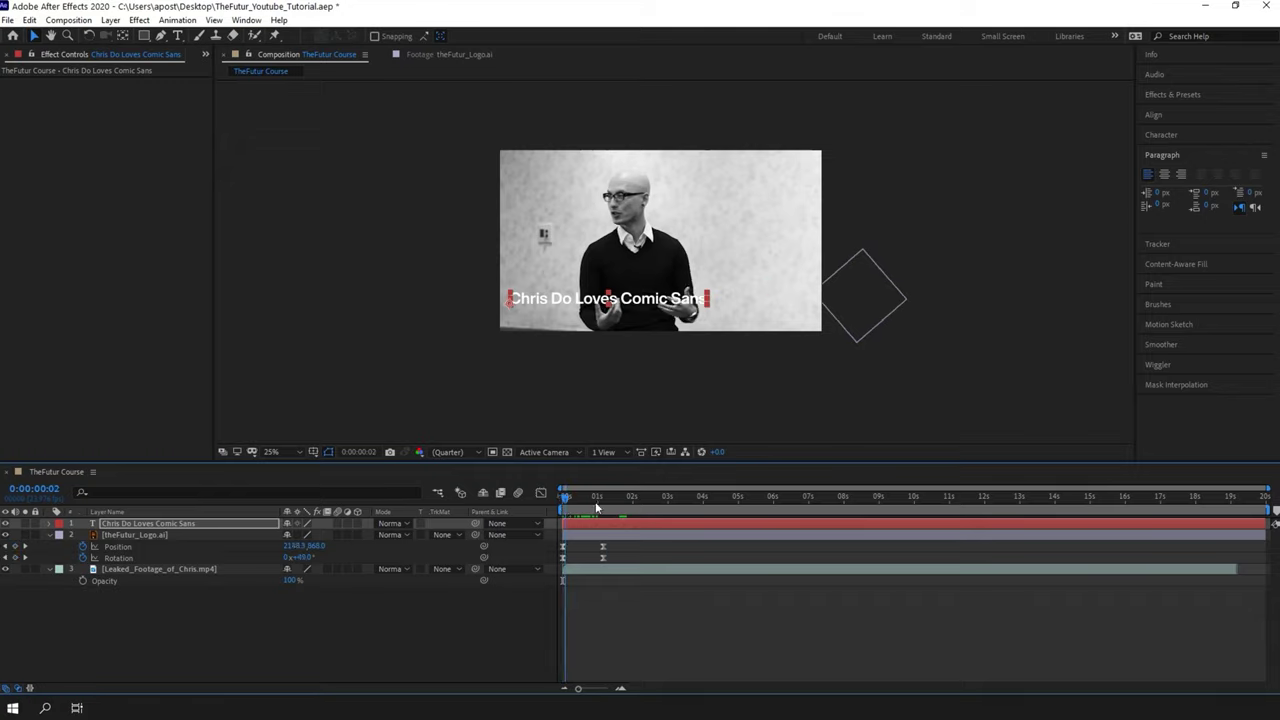
click(143, 36)
Draw a blue rectangle over the caption text with the Rectangle tool.
click(271, 634)
click(659, 240)
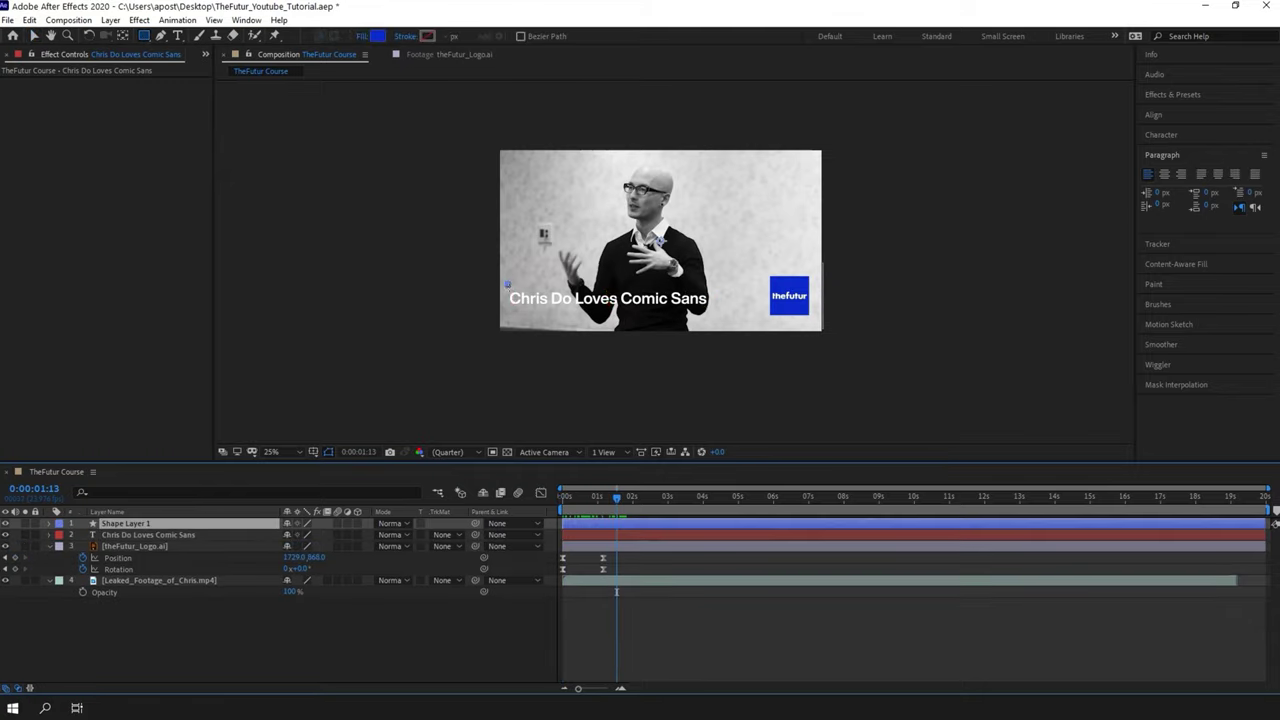
drag(507, 284, 712, 316)
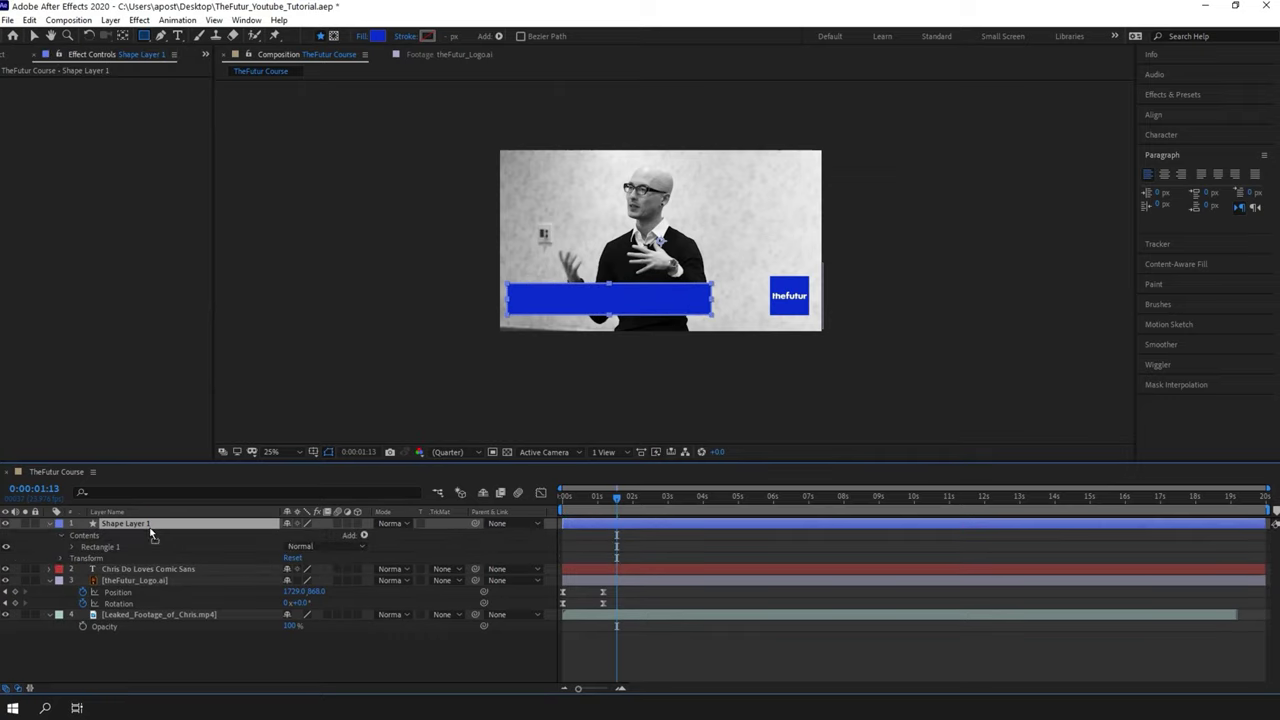
Move Shape Layer 1 below the caption layer and return to the start of the timeline.
drag(150, 532, 146, 574)
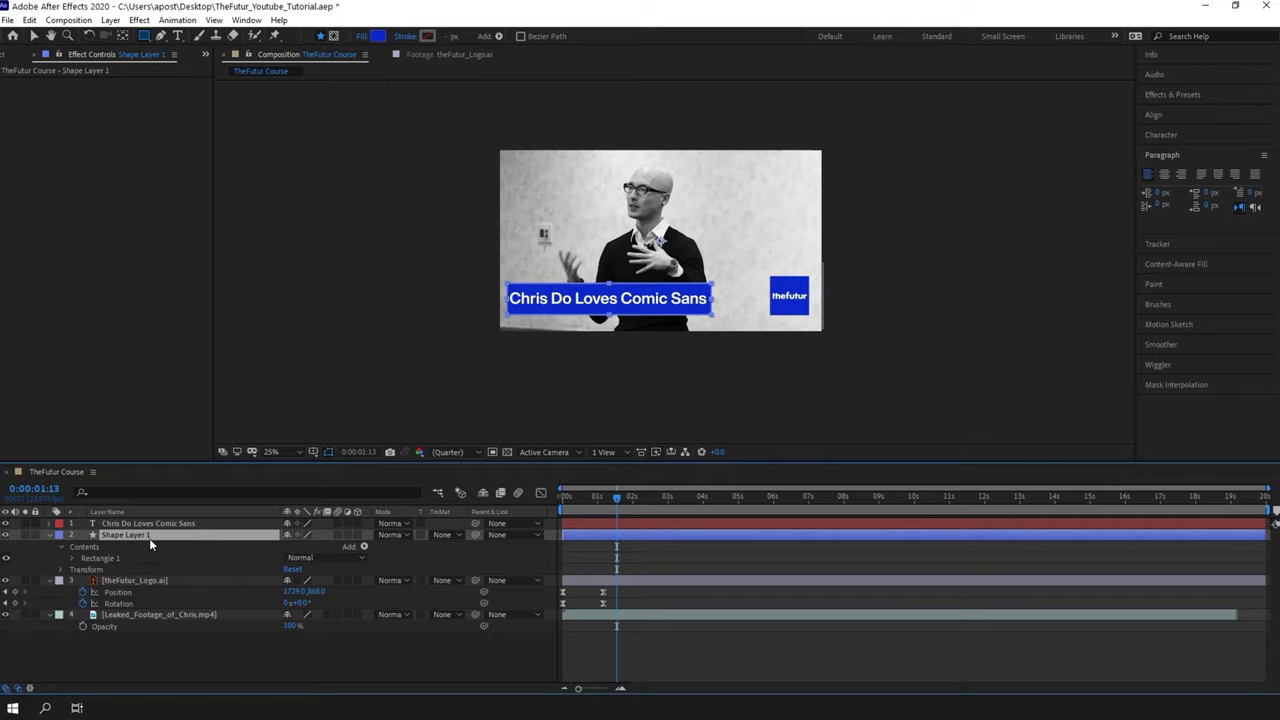
key(Return)
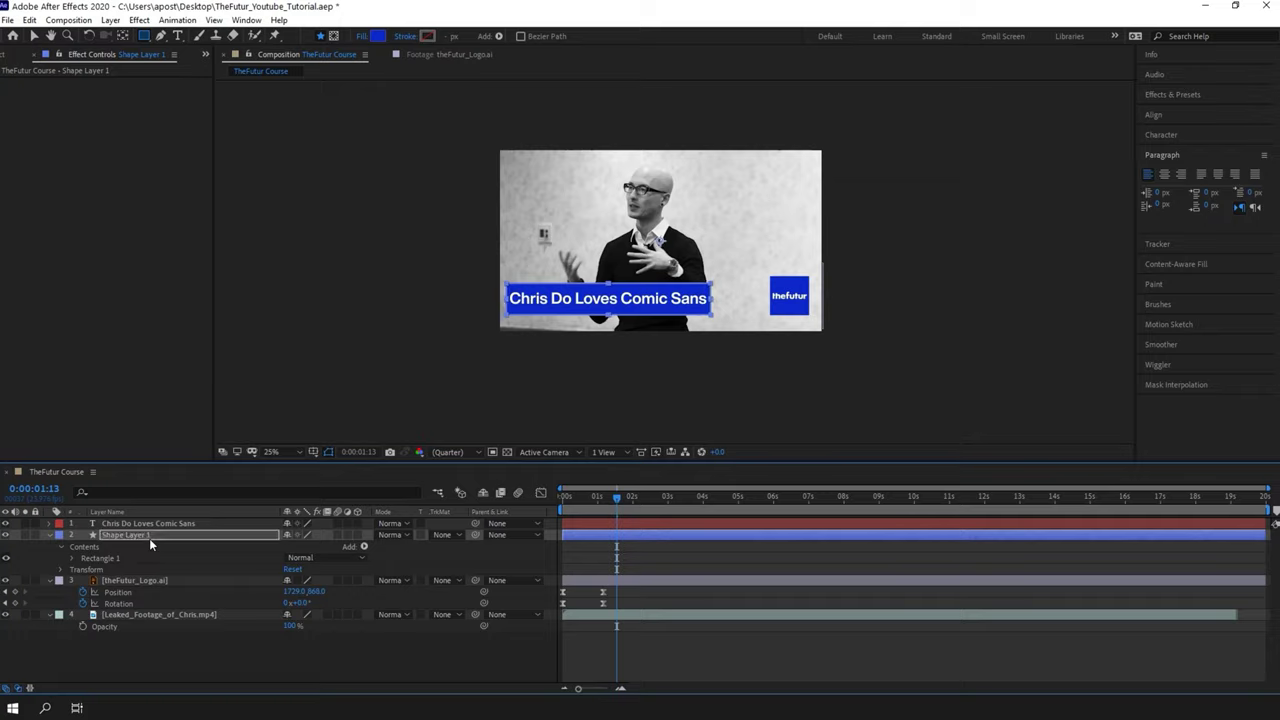
click(279, 622)
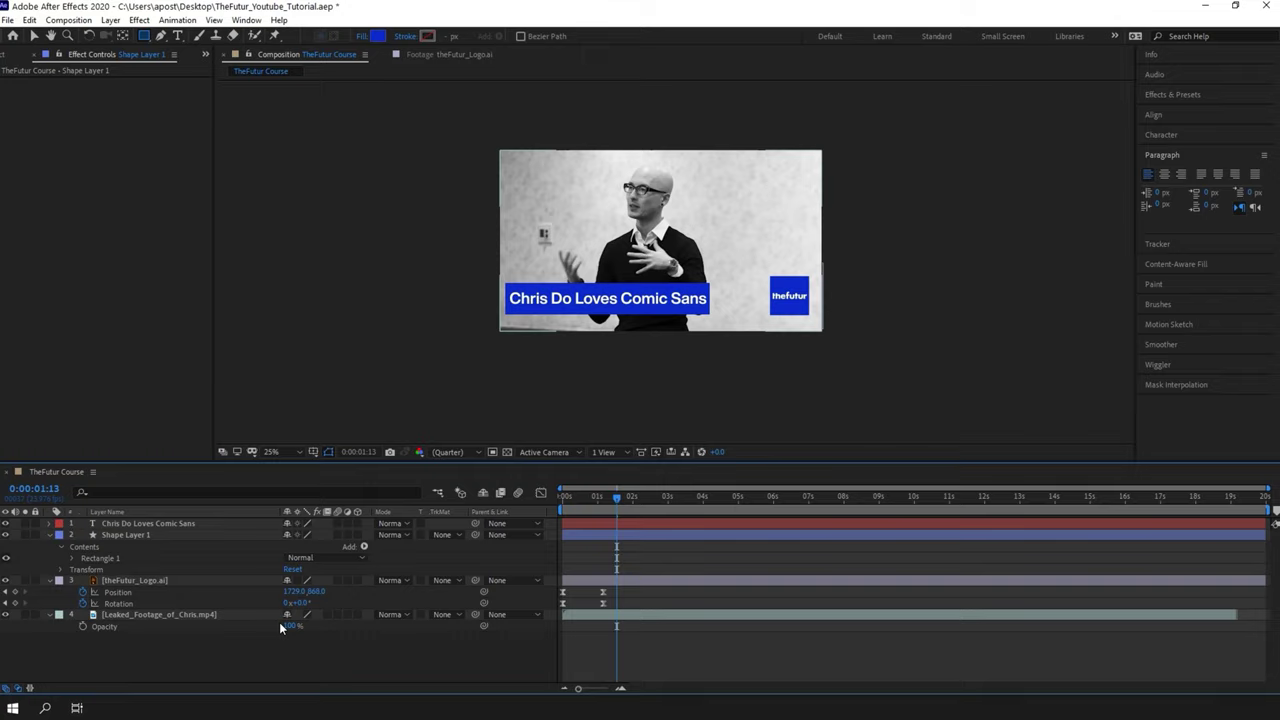
key(Home)
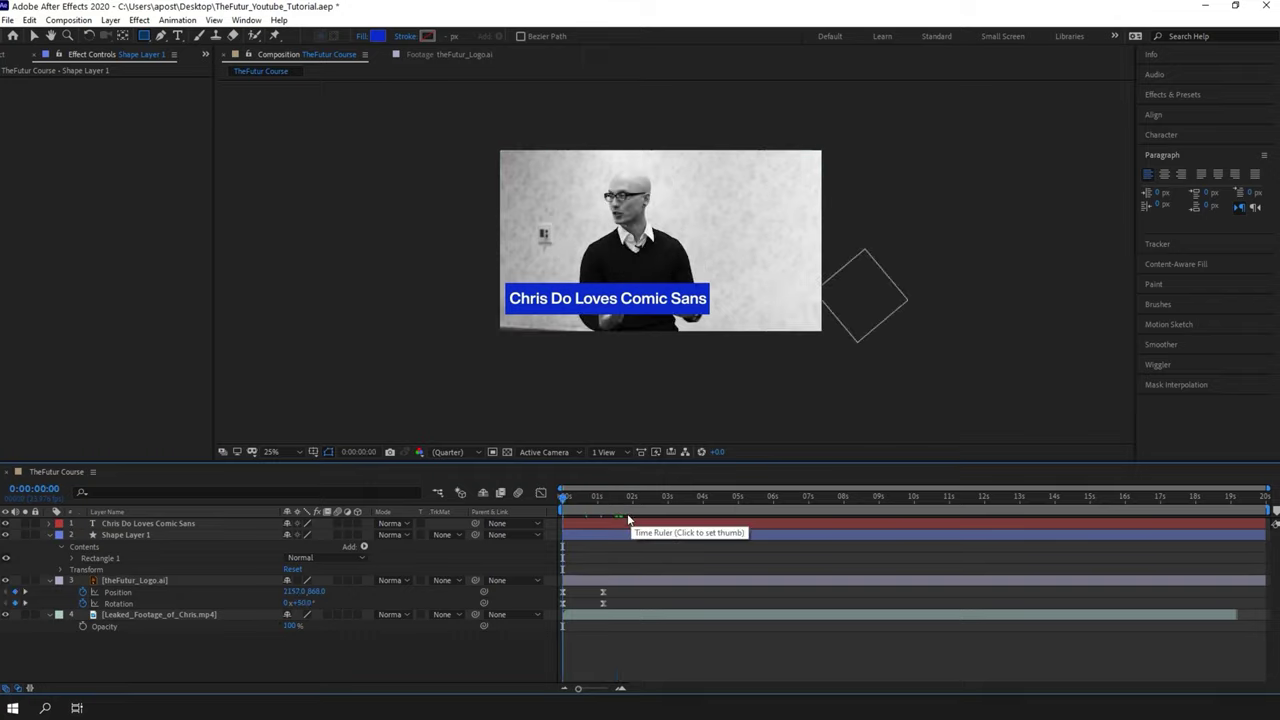
Apply the Typewriter preset from Animation Presets > Text > Animate In to the caption layer.
click(1165, 97)
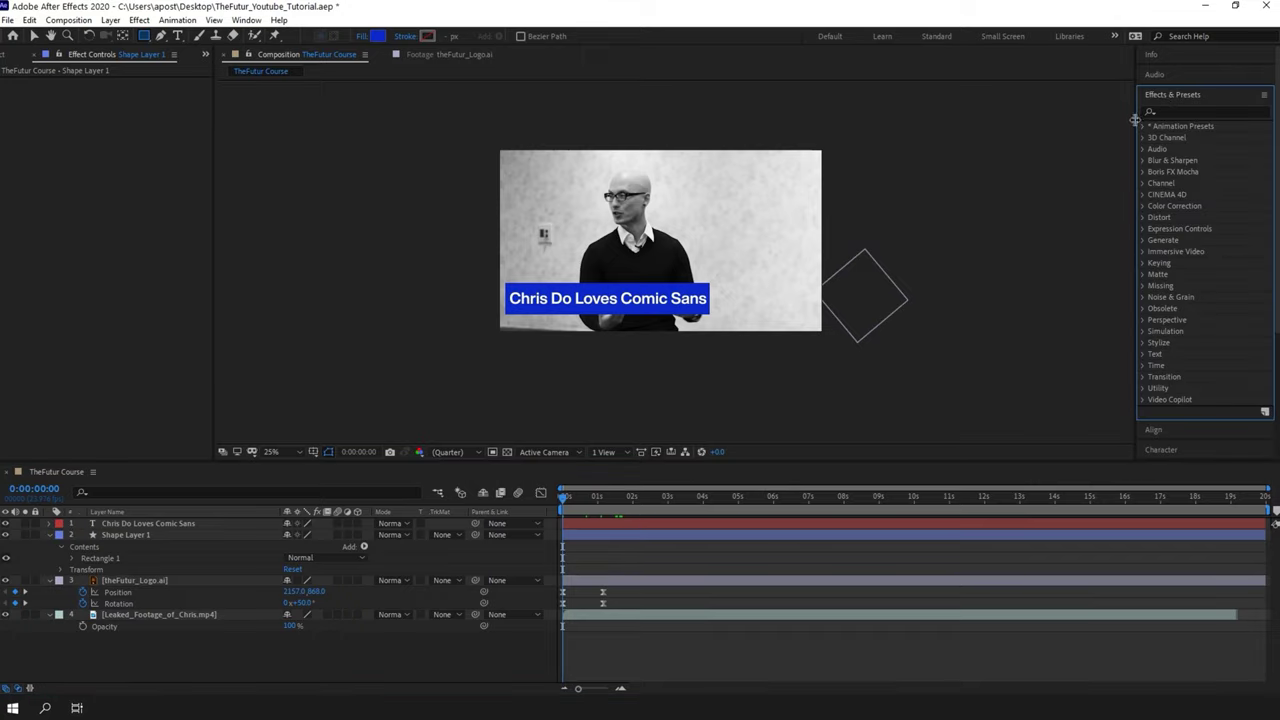
click(1147, 128)
click(1155, 137)
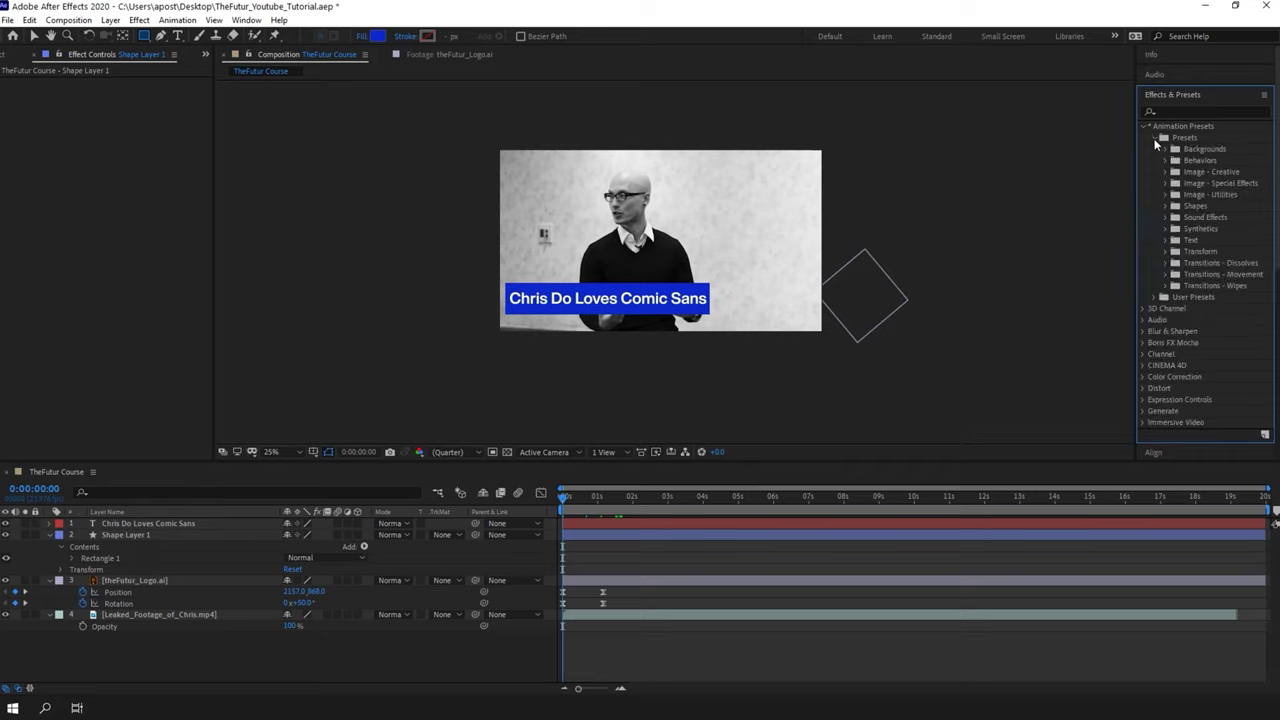
click(1166, 241)
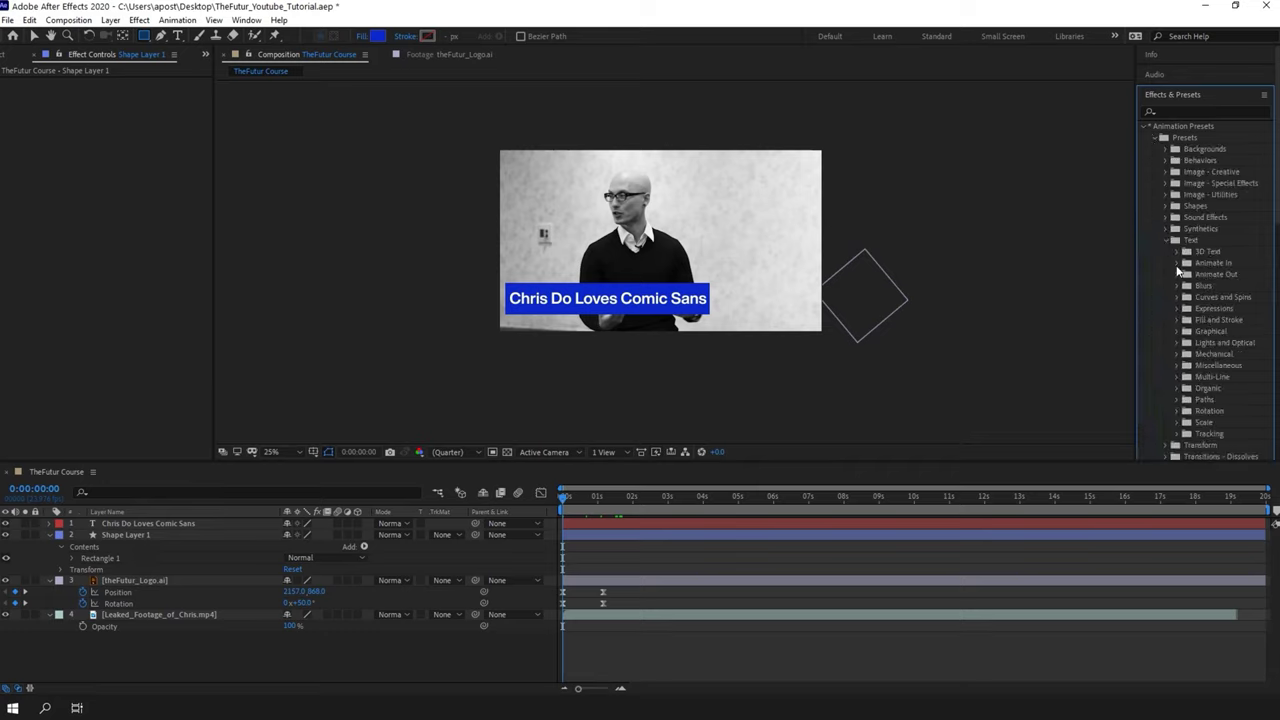
click(1177, 264)
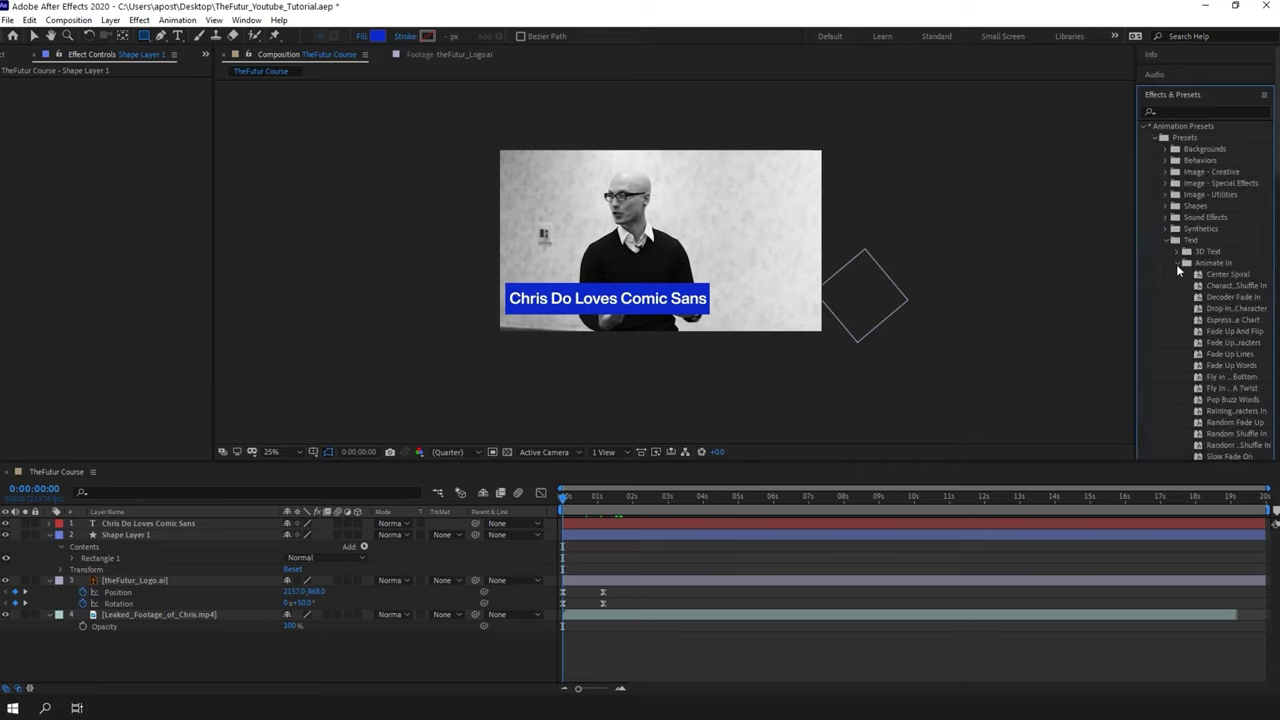
scroll(1205, 313, down, 3)
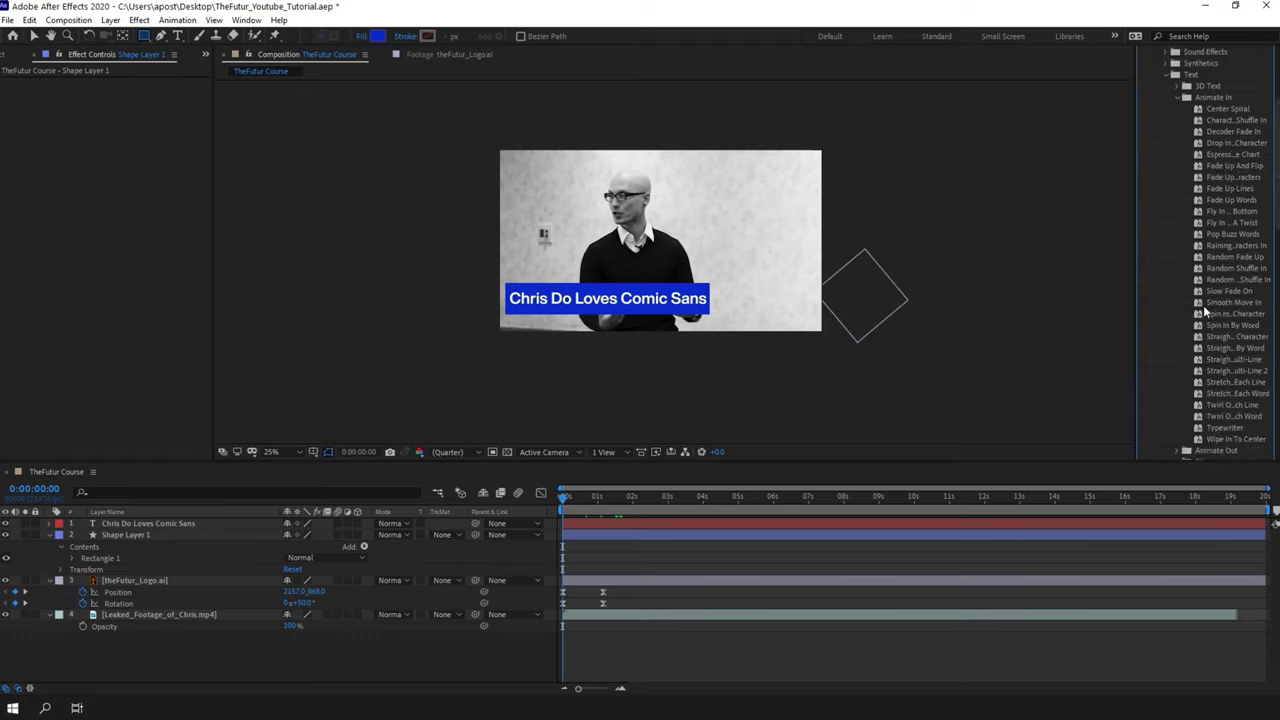
drag(1225, 428, 150, 524)
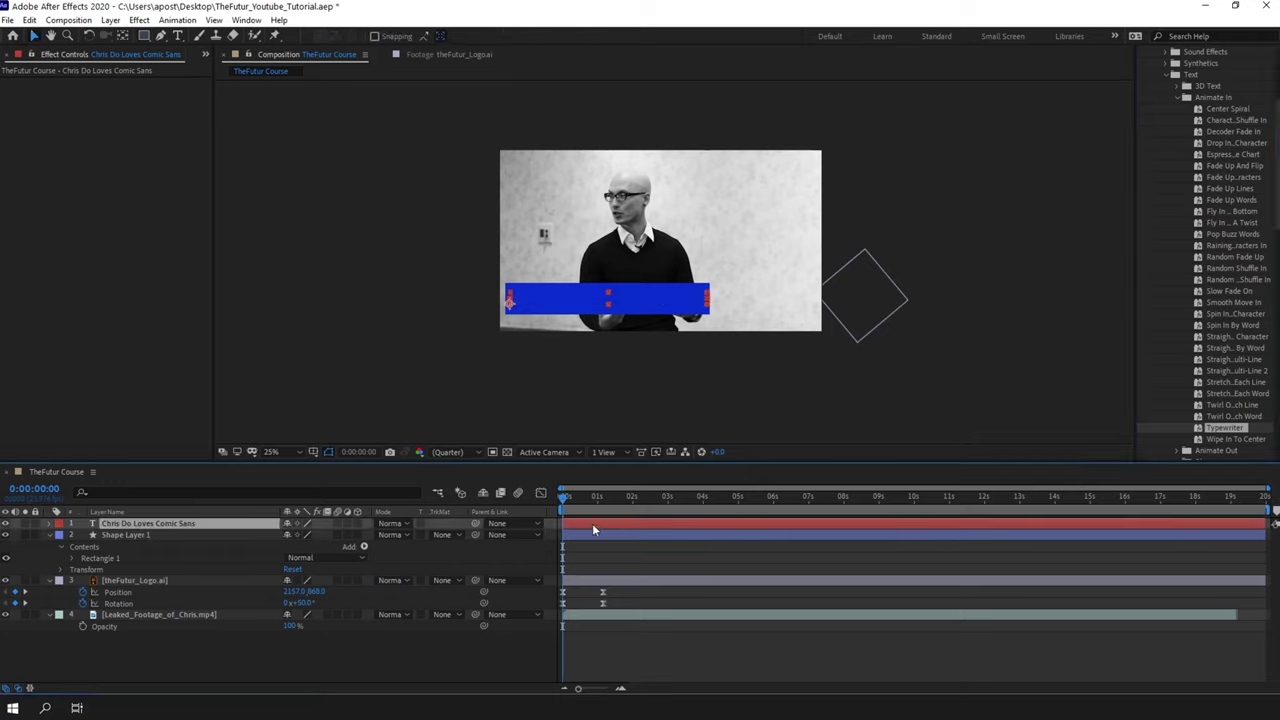
Move the Range Selector Start 100% keyframe to 0:00:01:04 and return to 0:00:00:00.
key(u)
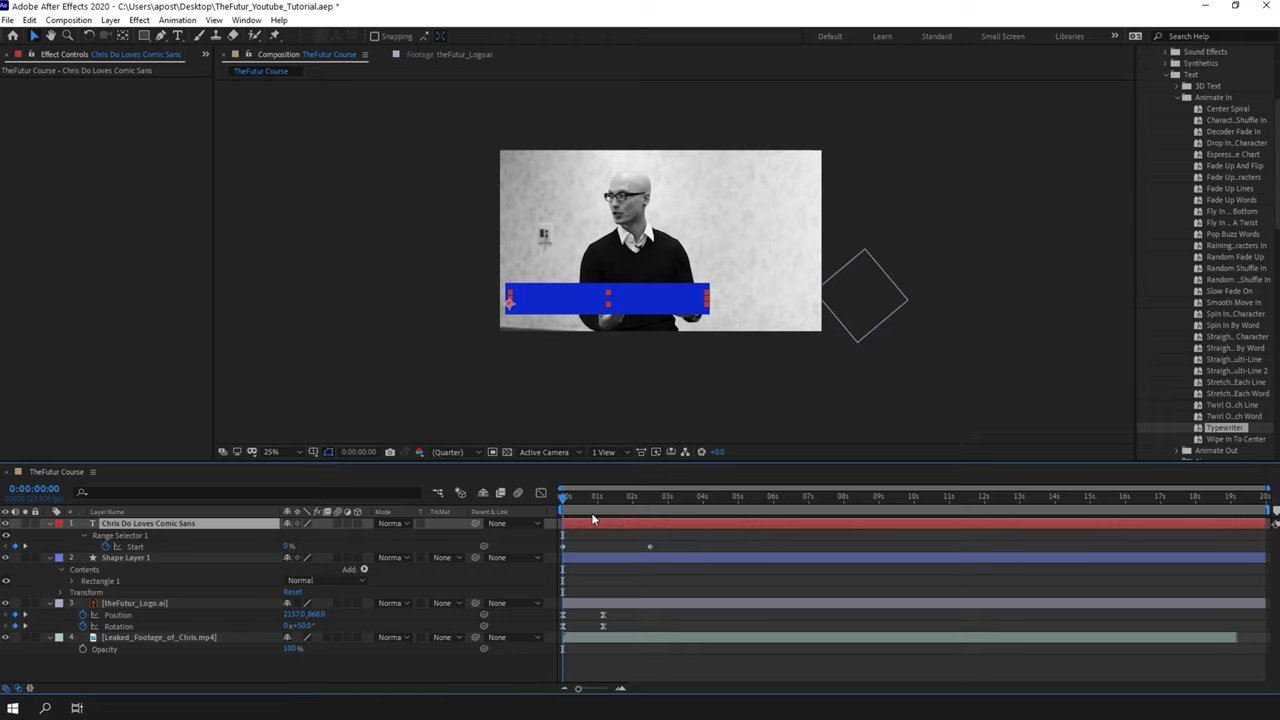
key(space)
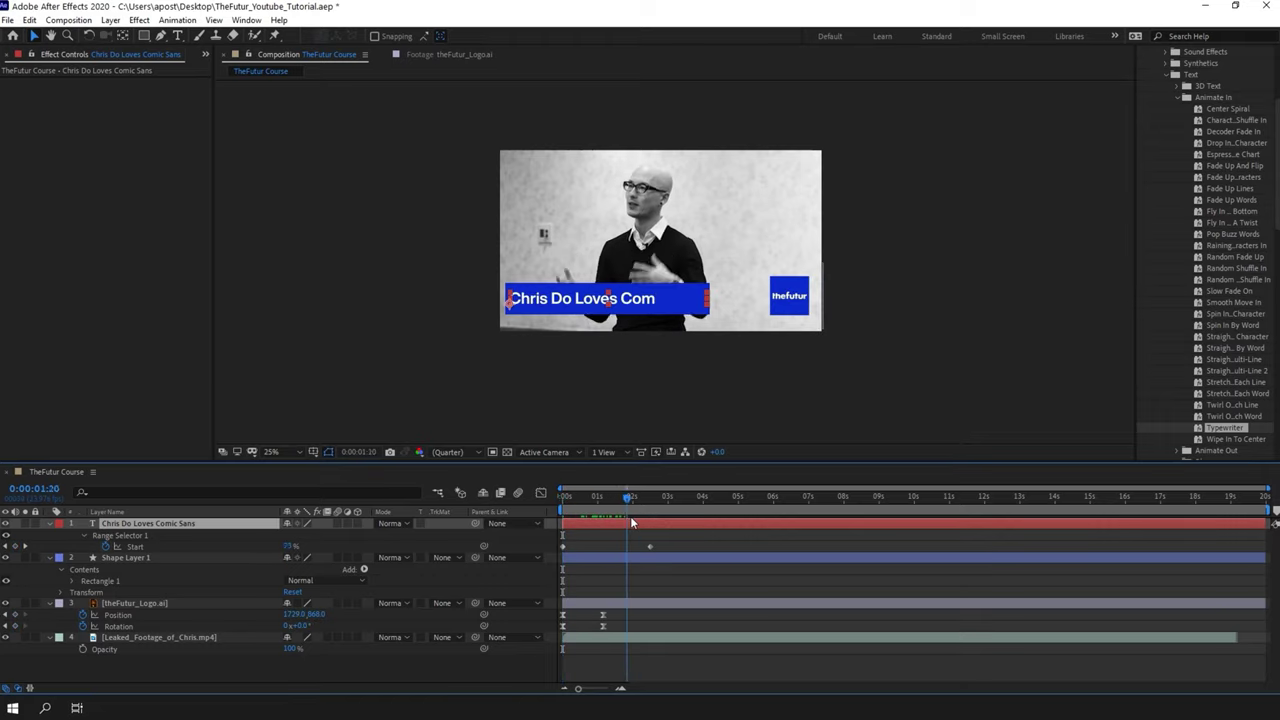
mouse_move(650, 548)
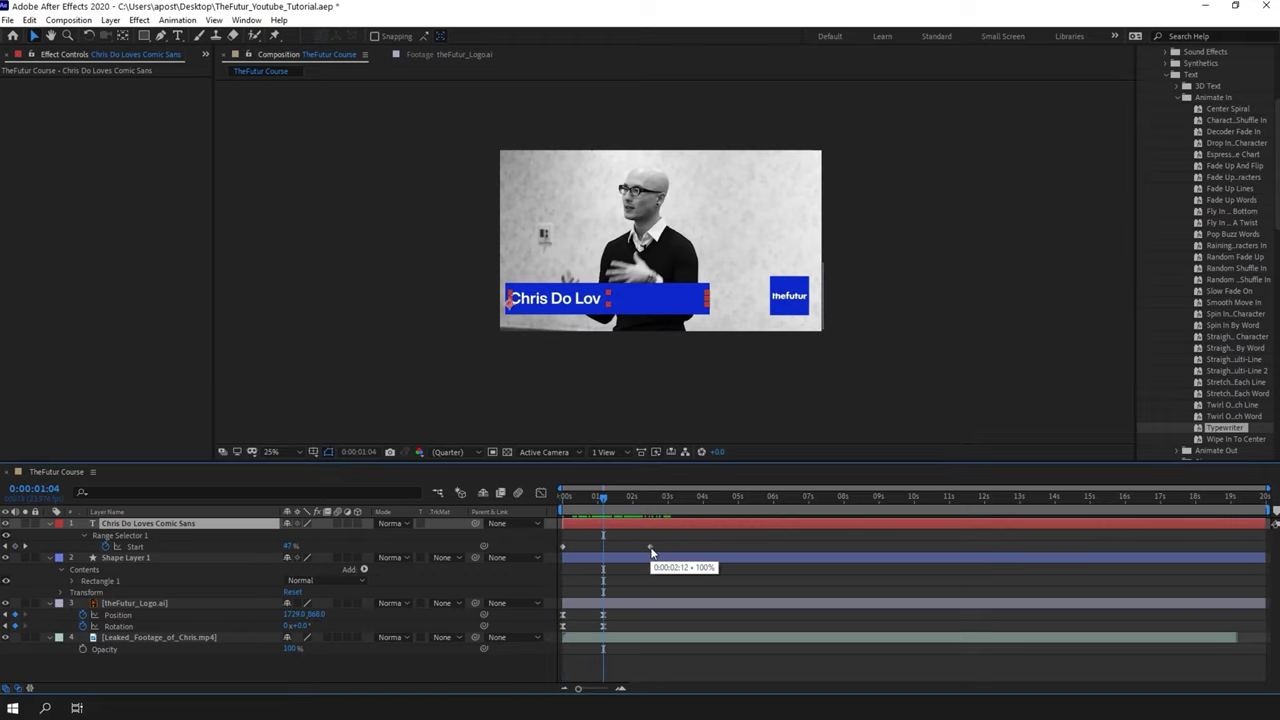
drag(650, 549, 603, 548)
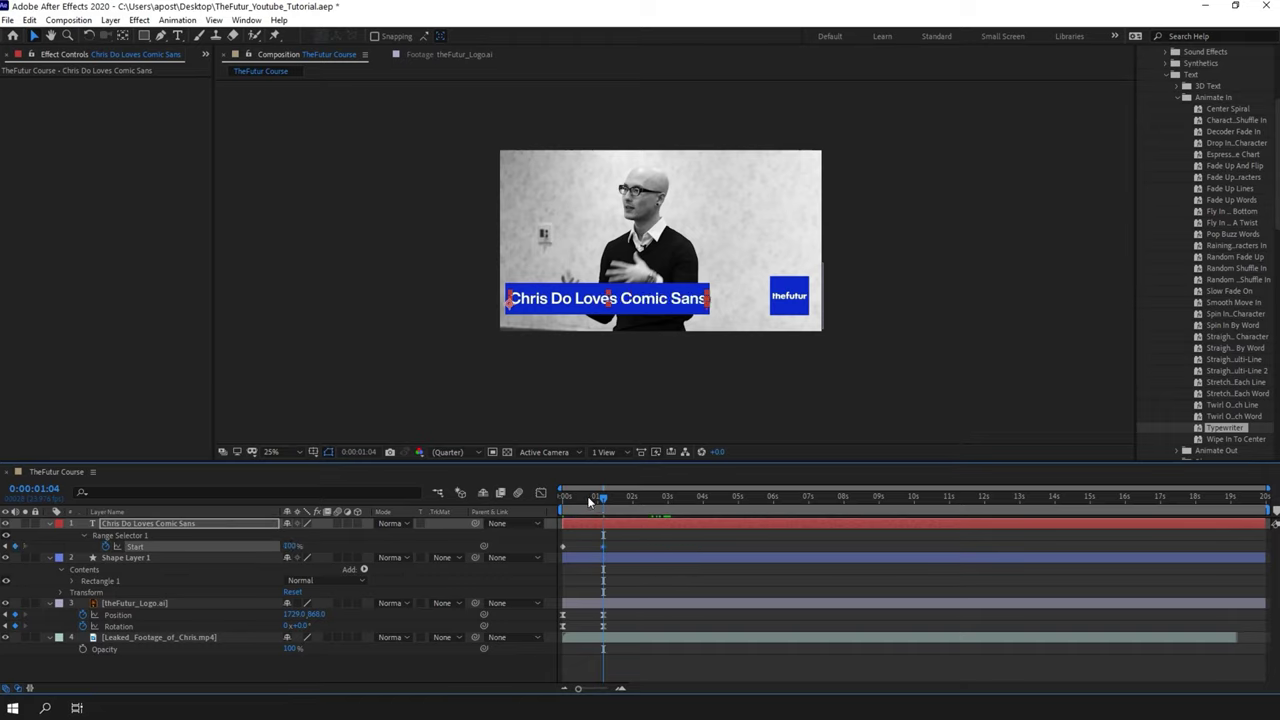
drag(590, 501, 497, 525)
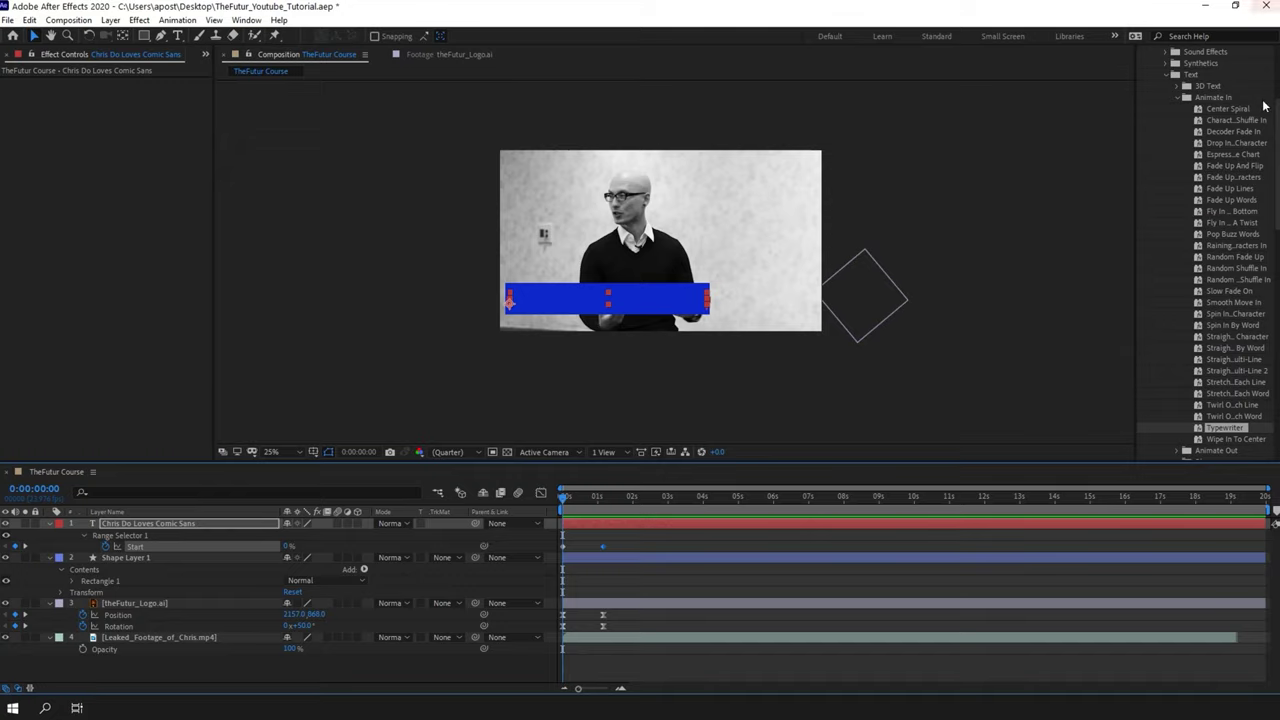
Apply the 'linear wipe' preset from Effects & Presets to Shape Layer 1.
scroll(1272, 77, up, 5)
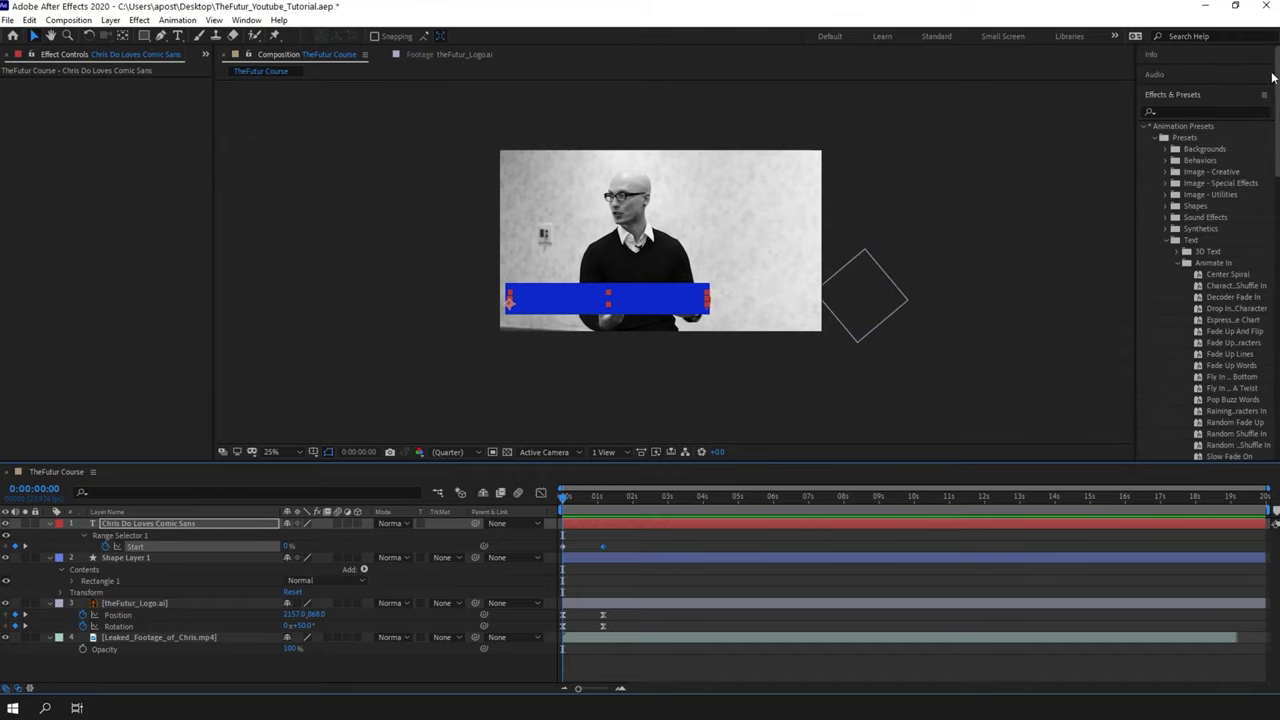
click(1212, 112)
text(linear)
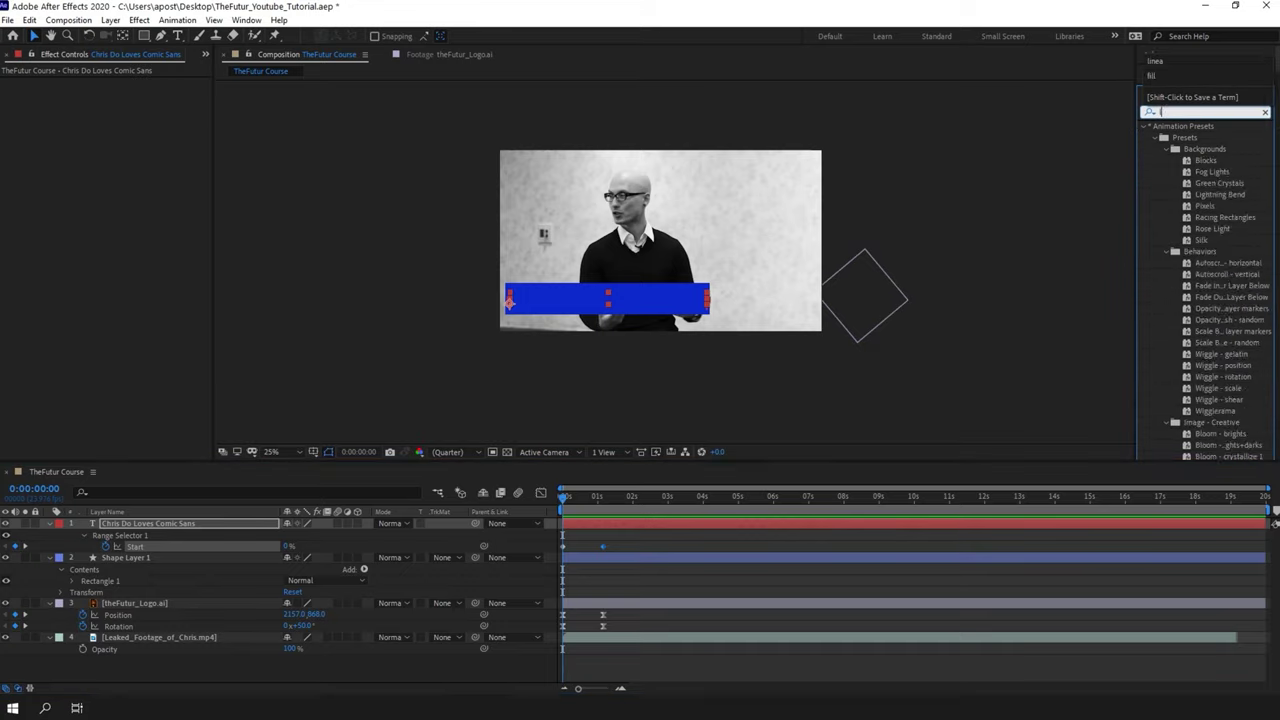
text( wipe)
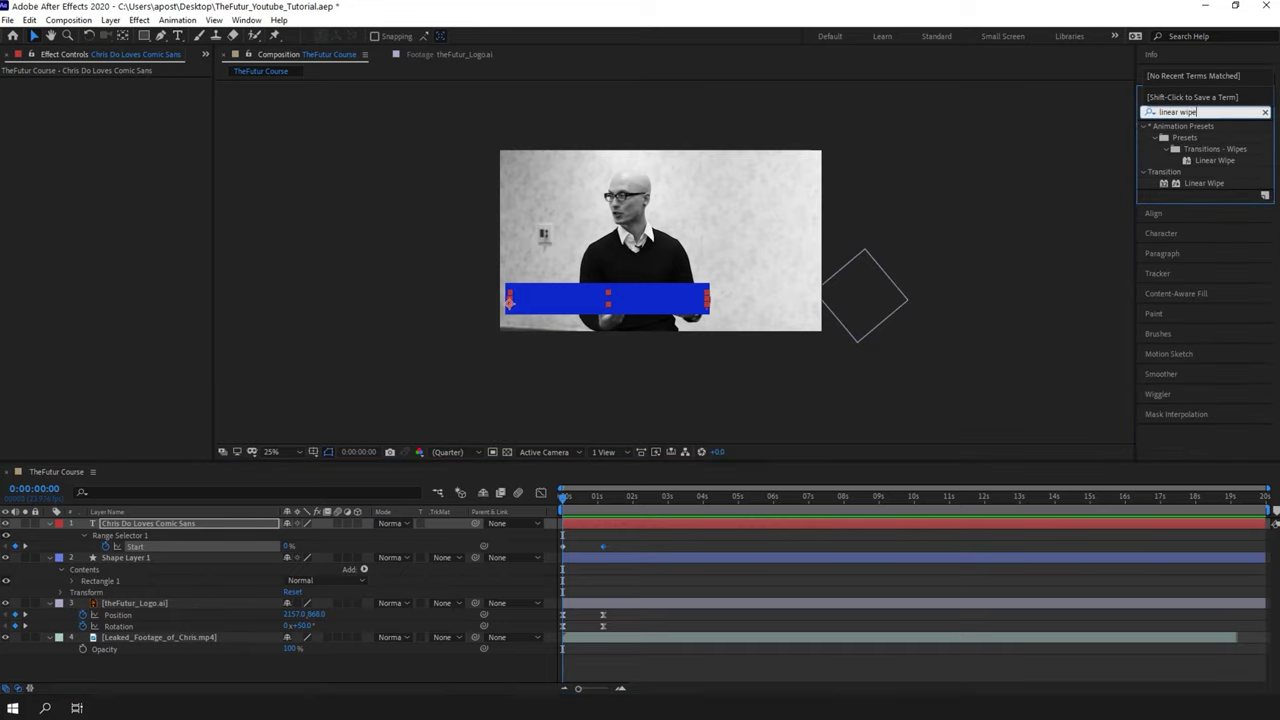
drag(1212, 161, 183, 564)
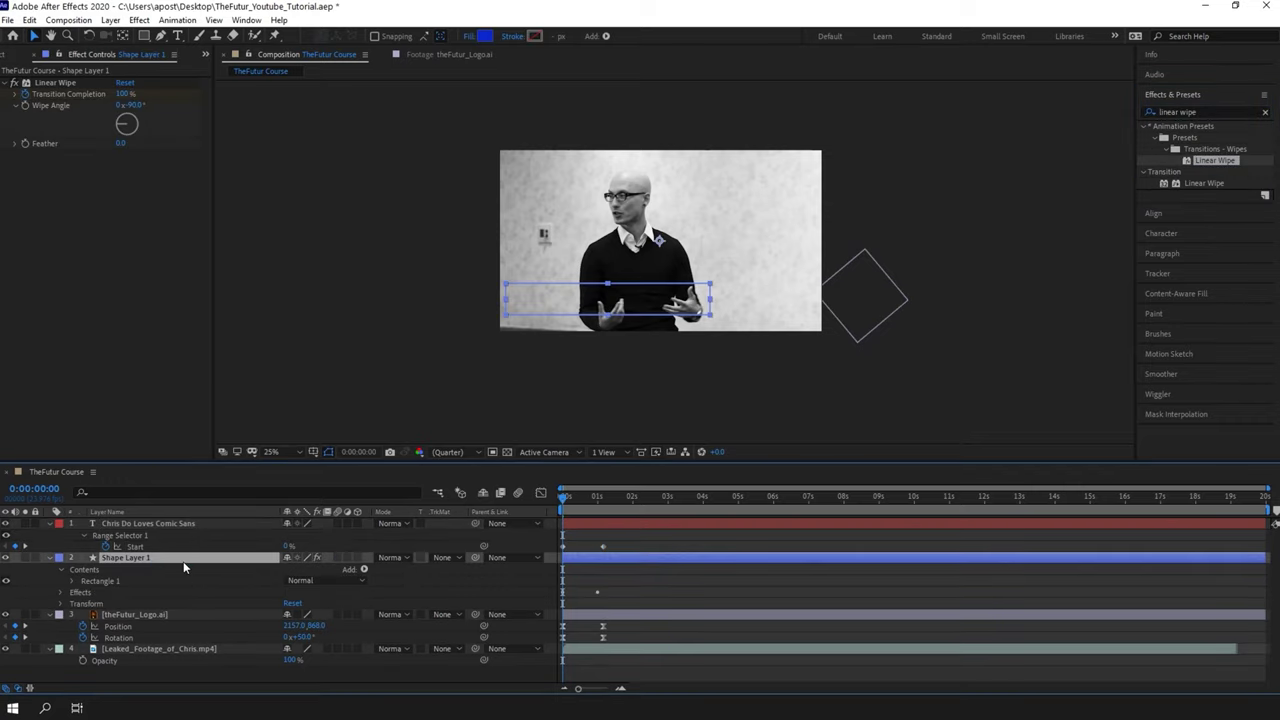
Preview the wipe and check its Transition Completion keyframes going from 100% to 0%.
key(space)
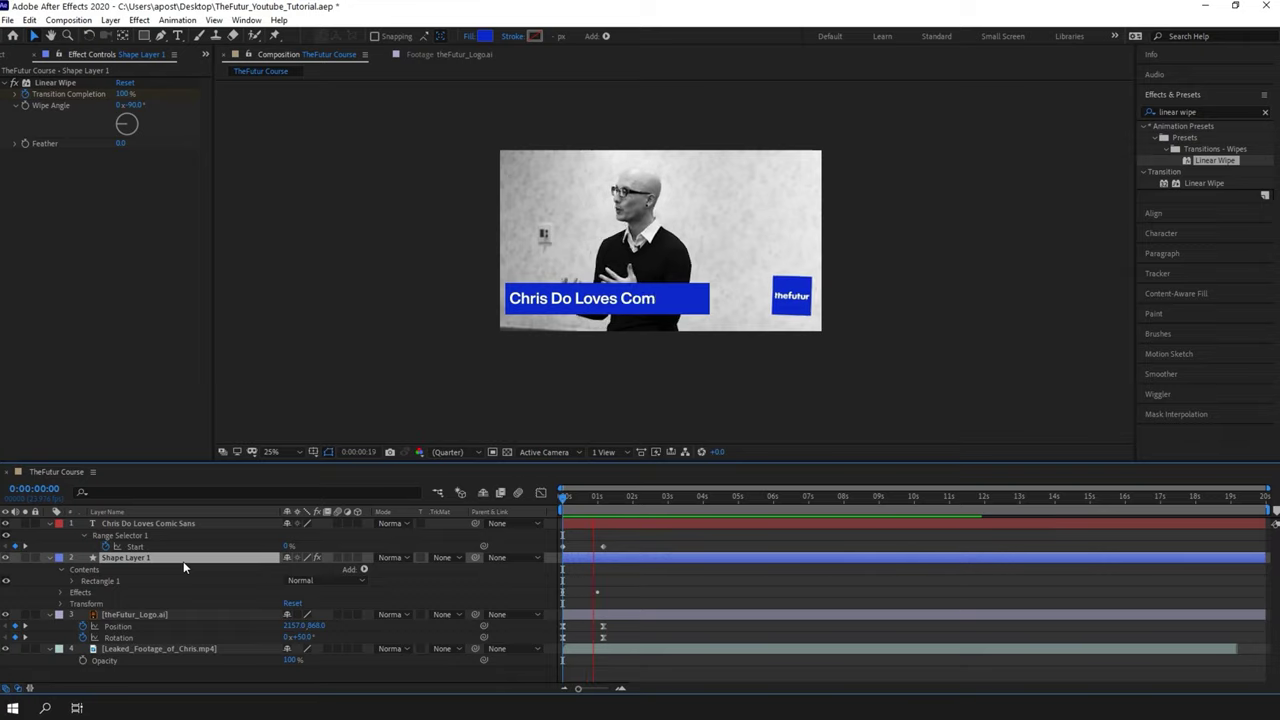
key(space)
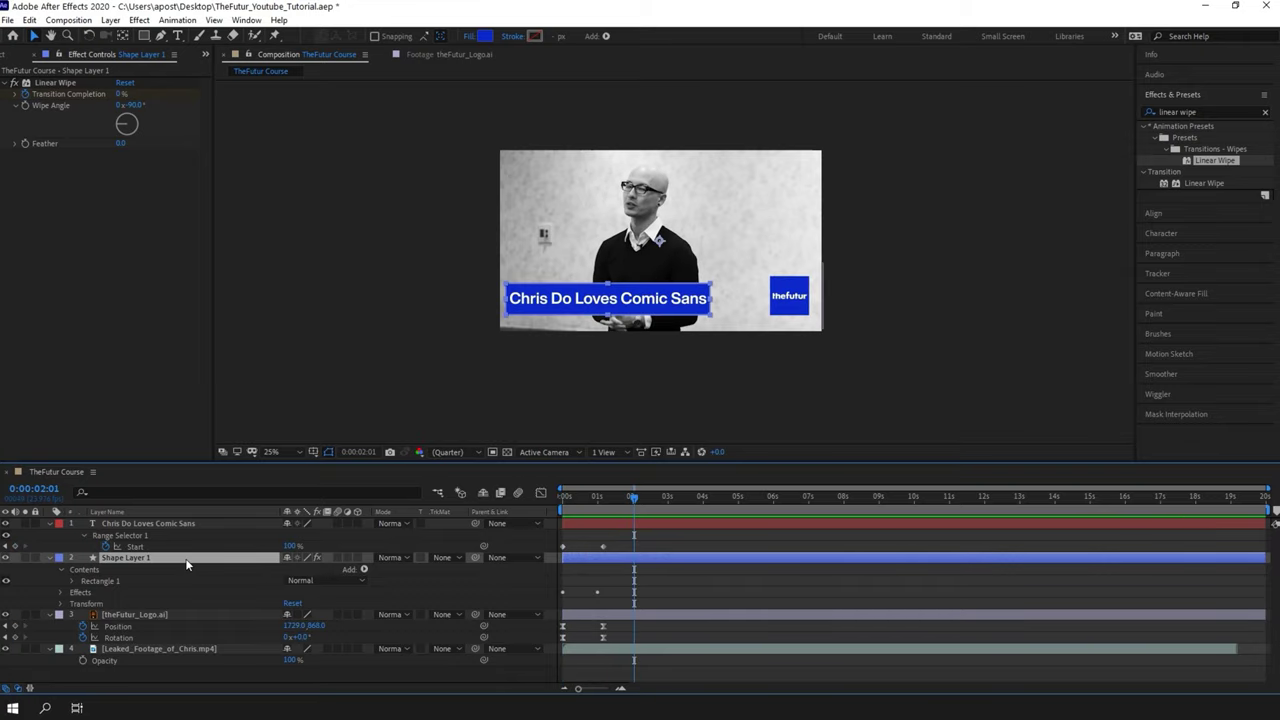
key(u)
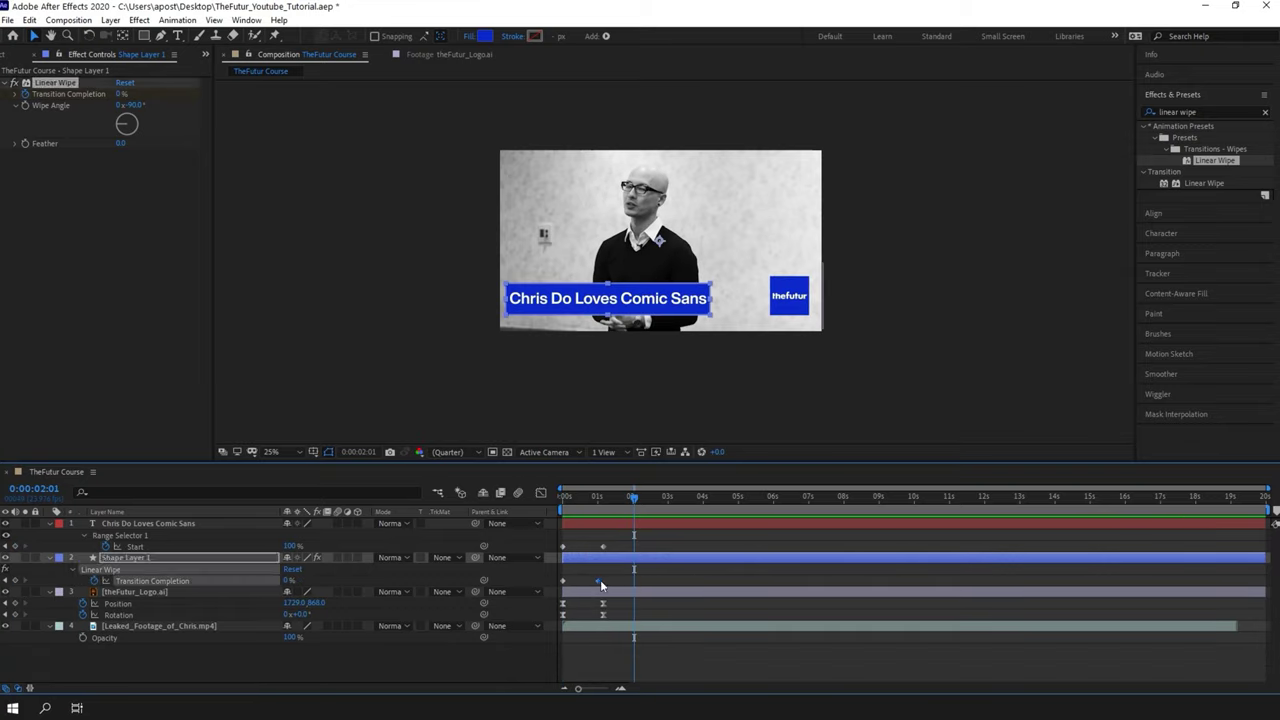
drag(619, 543, 556, 590)
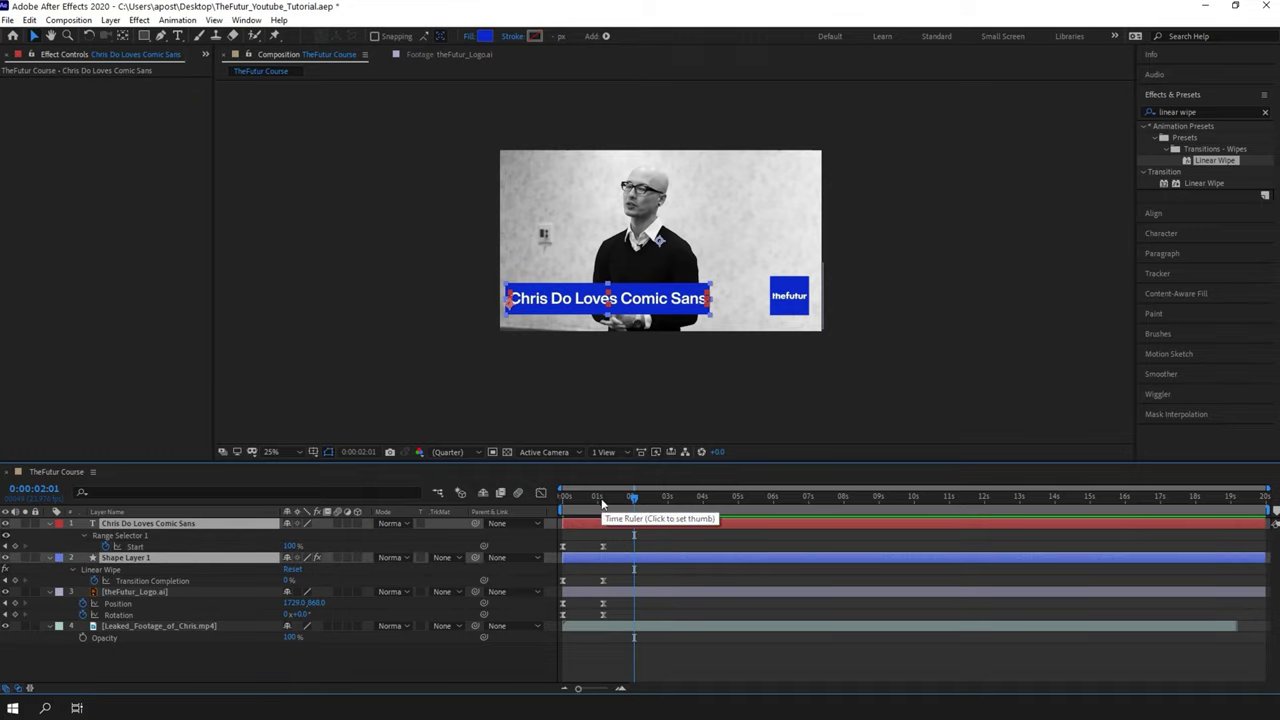
click(364, 666)
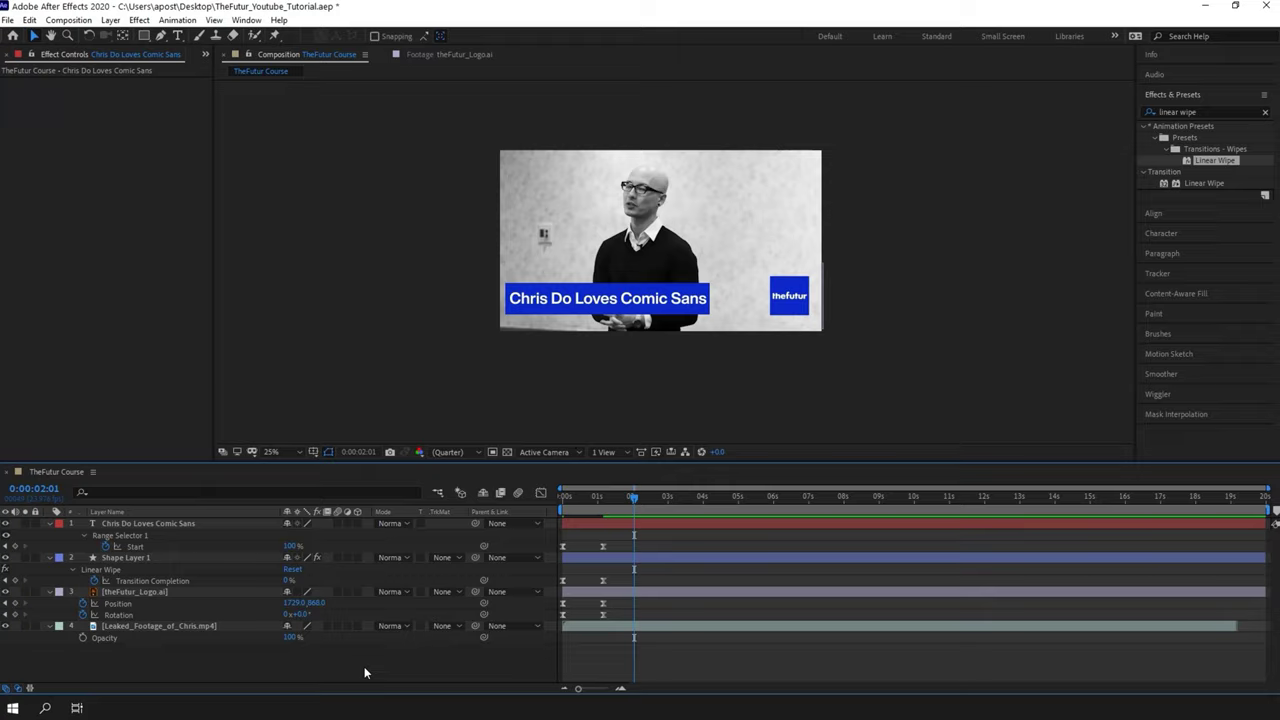
Shift the caption text layer and Shape Layer 1 about one second later in the timeline.
click(188, 526)
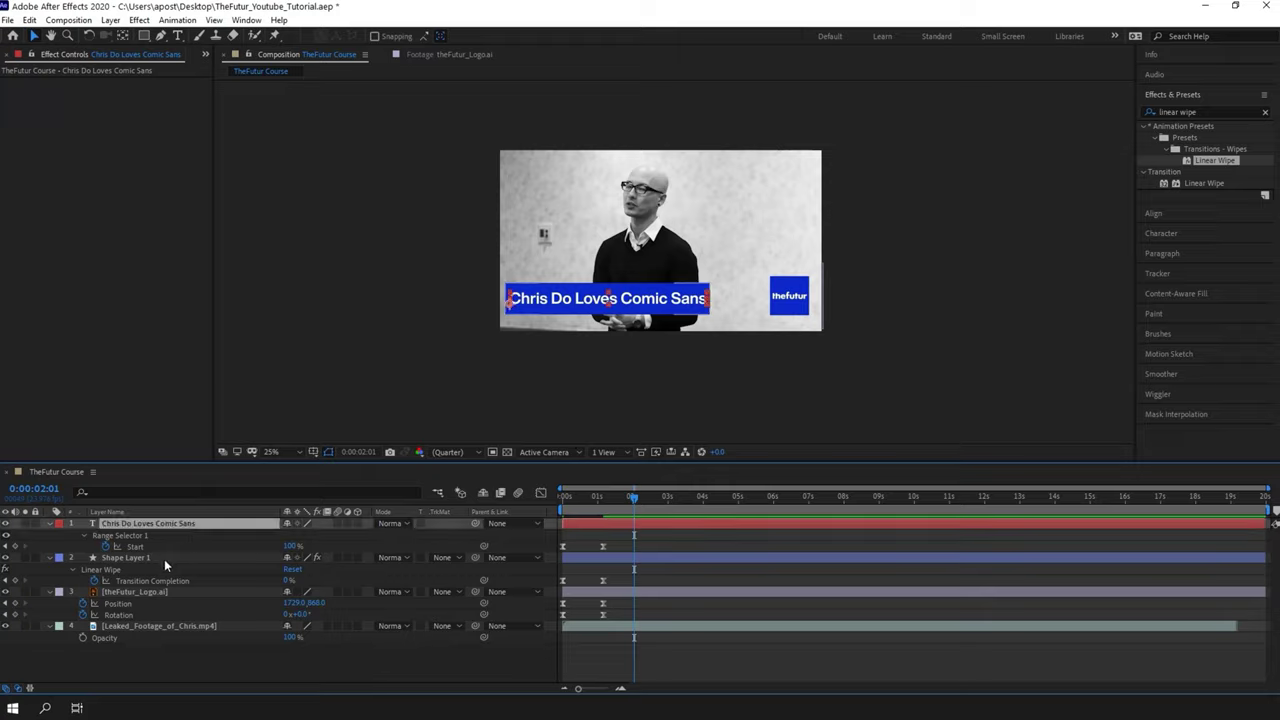
shift+click(163, 560)
click(590, 507)
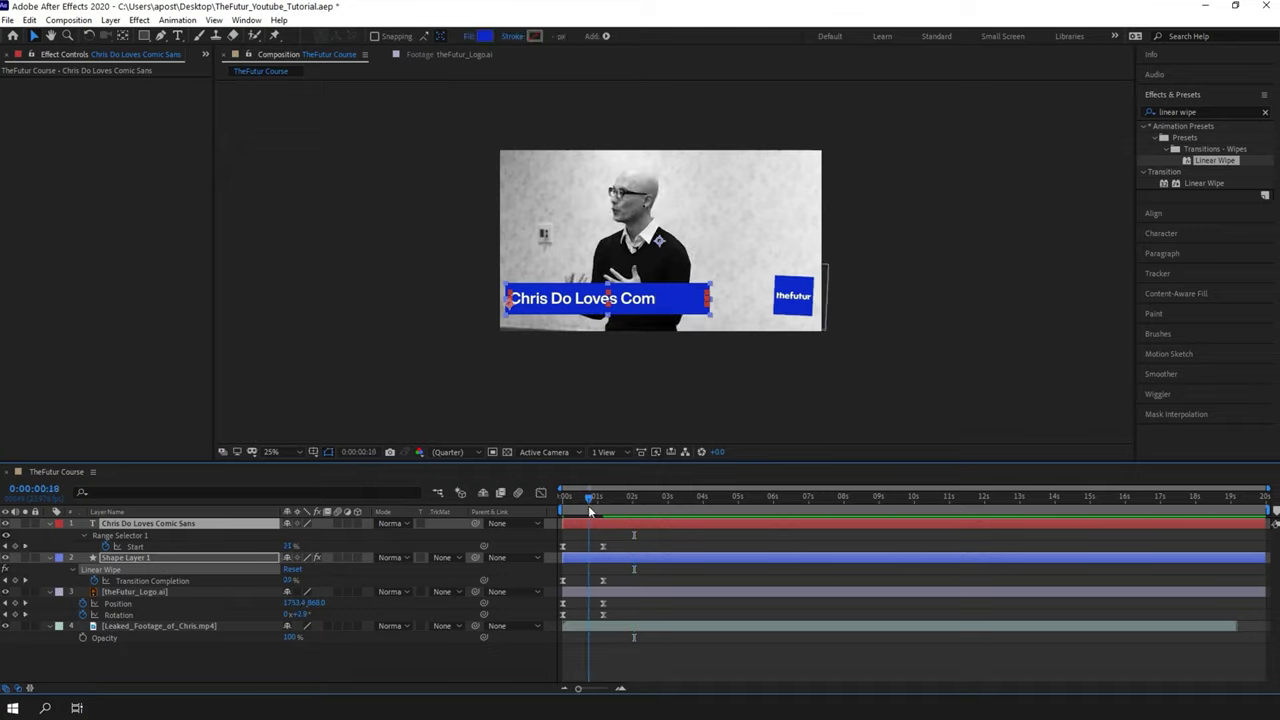
drag(588, 518, 625, 518)
Preview the composition from the start with the delayed caption and blue box.
key(Home)
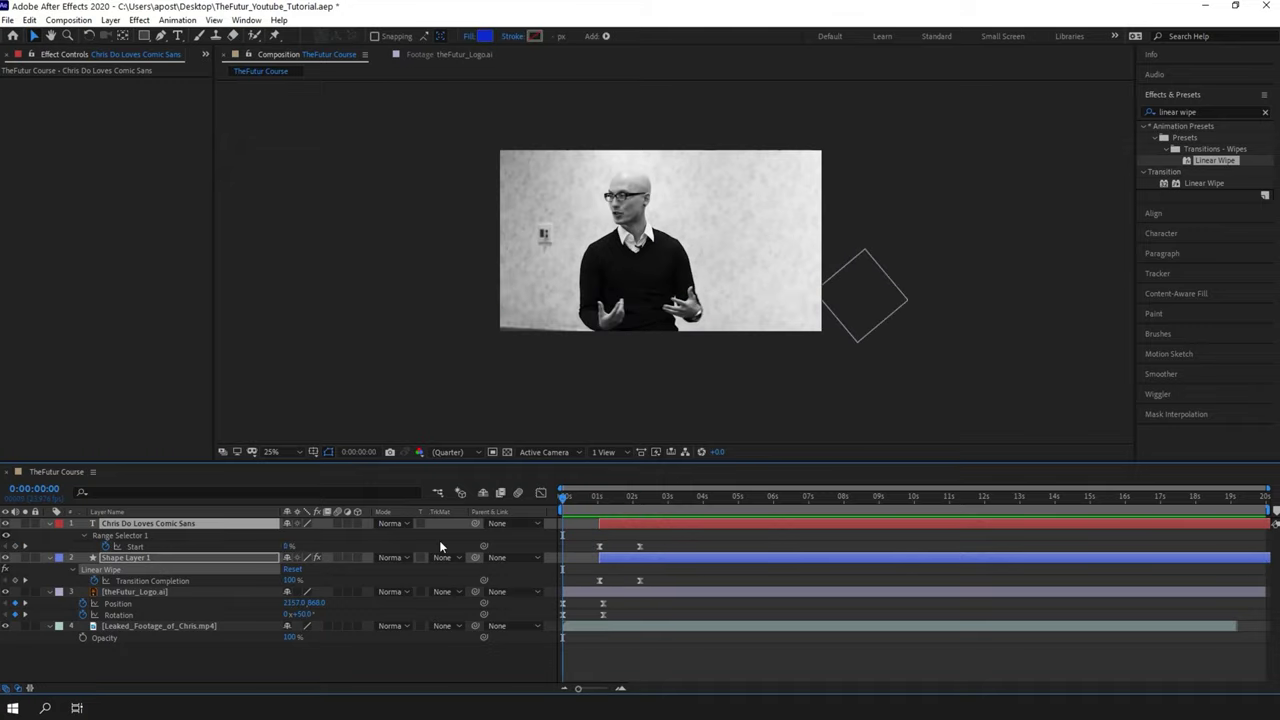
key(space)
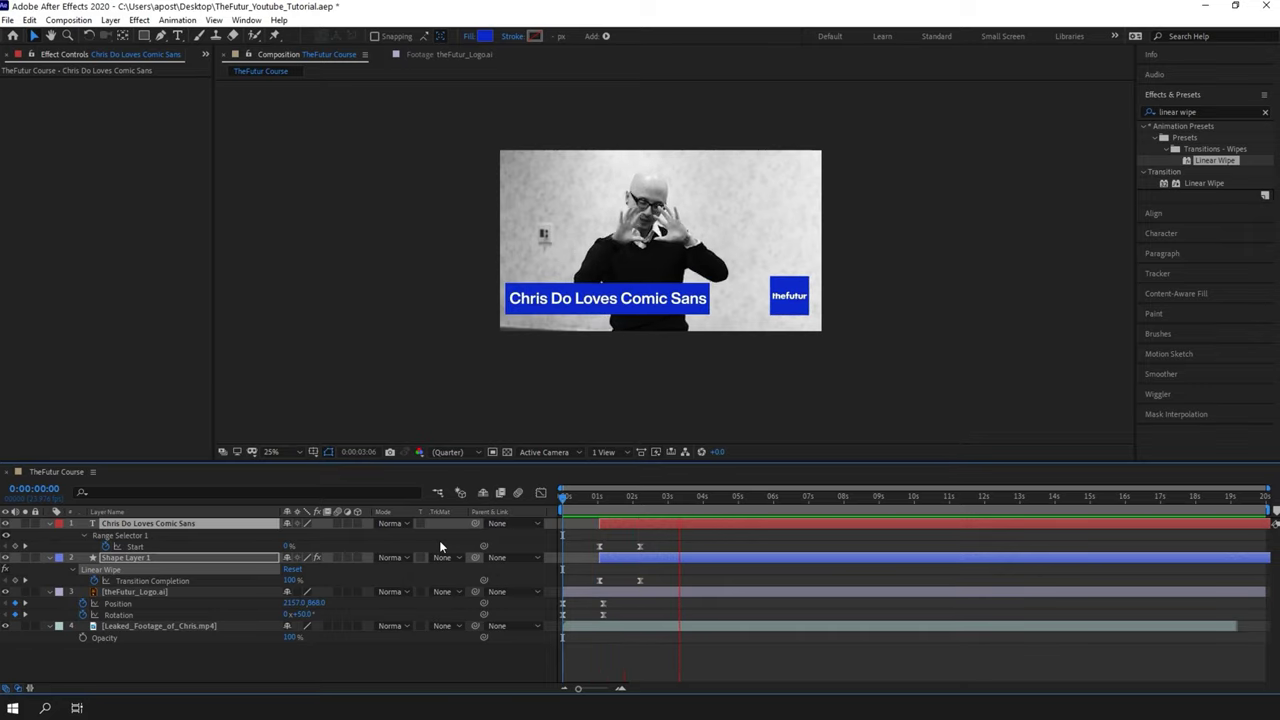
key(space)
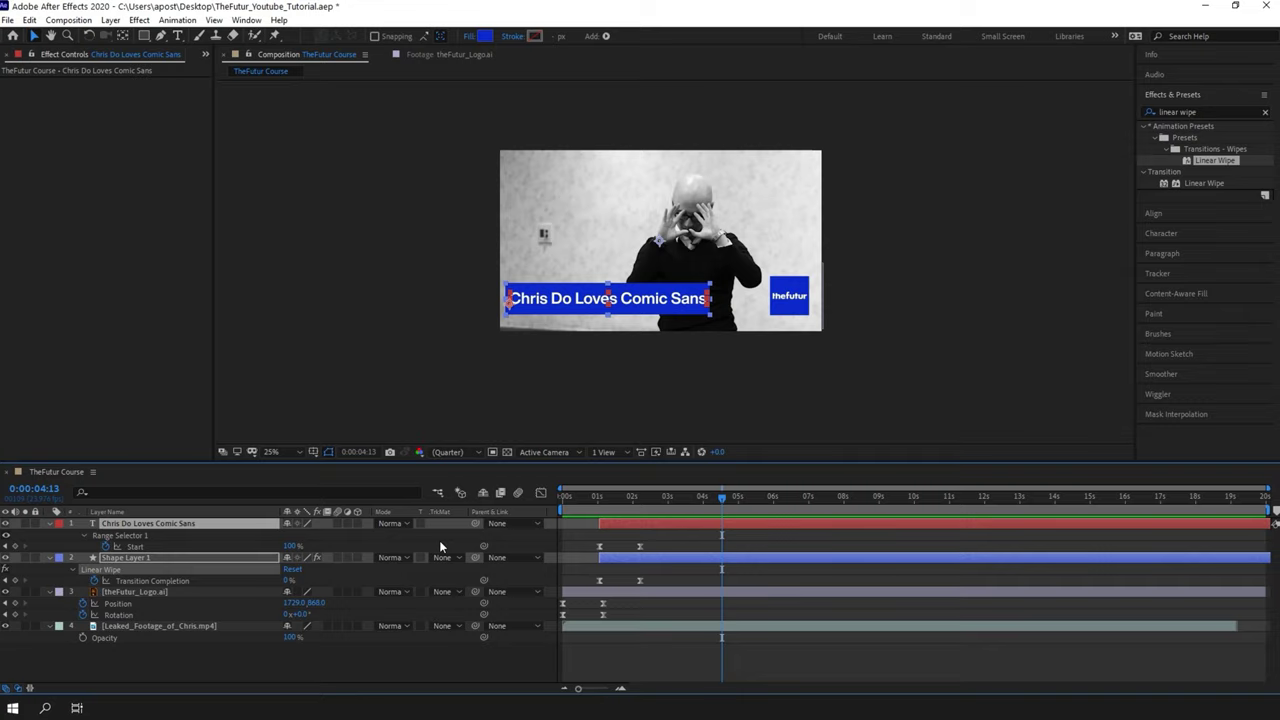
click(481, 654)
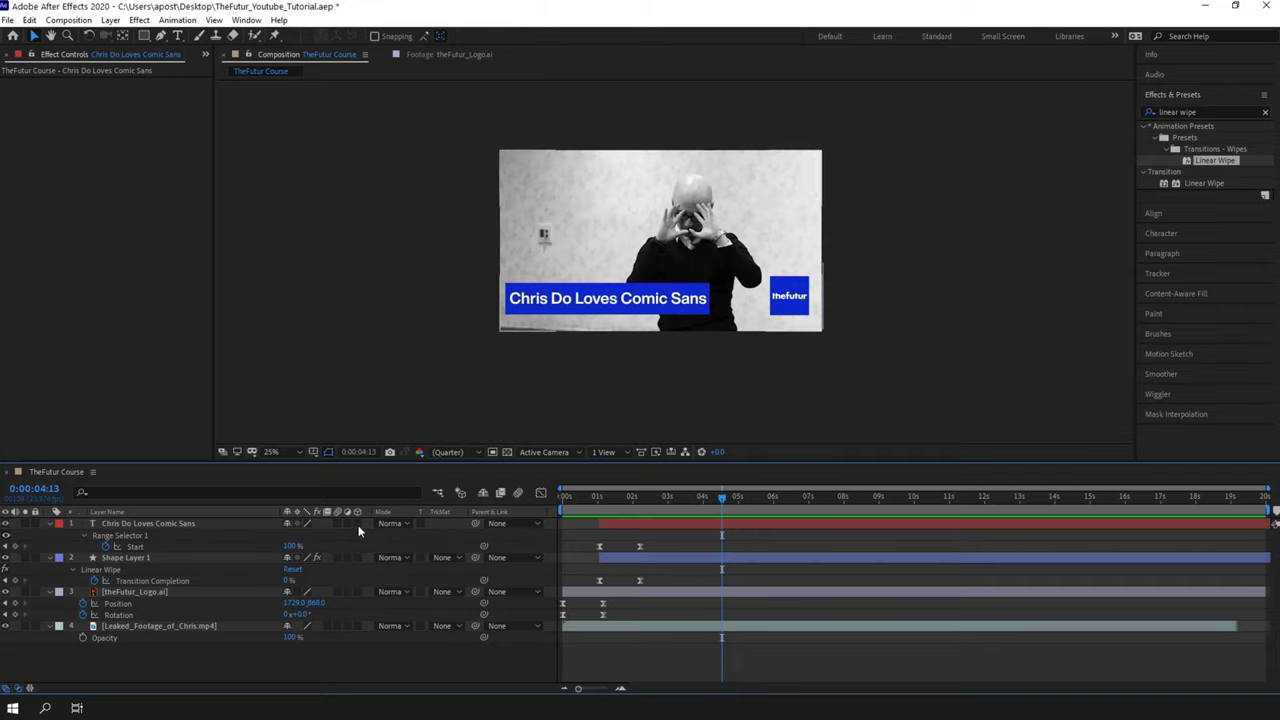
click(68, 20)
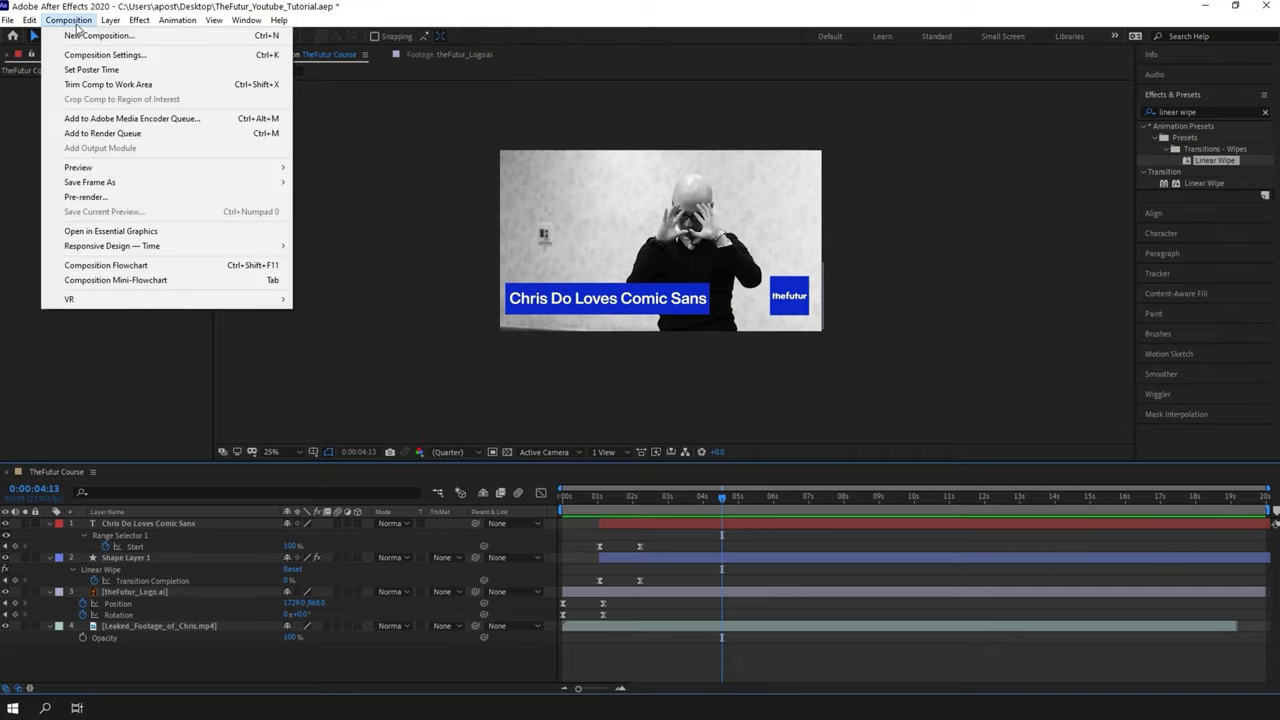
Add the composition to the Media Encoder queue and keep H.264 as the format.
click(130, 119)
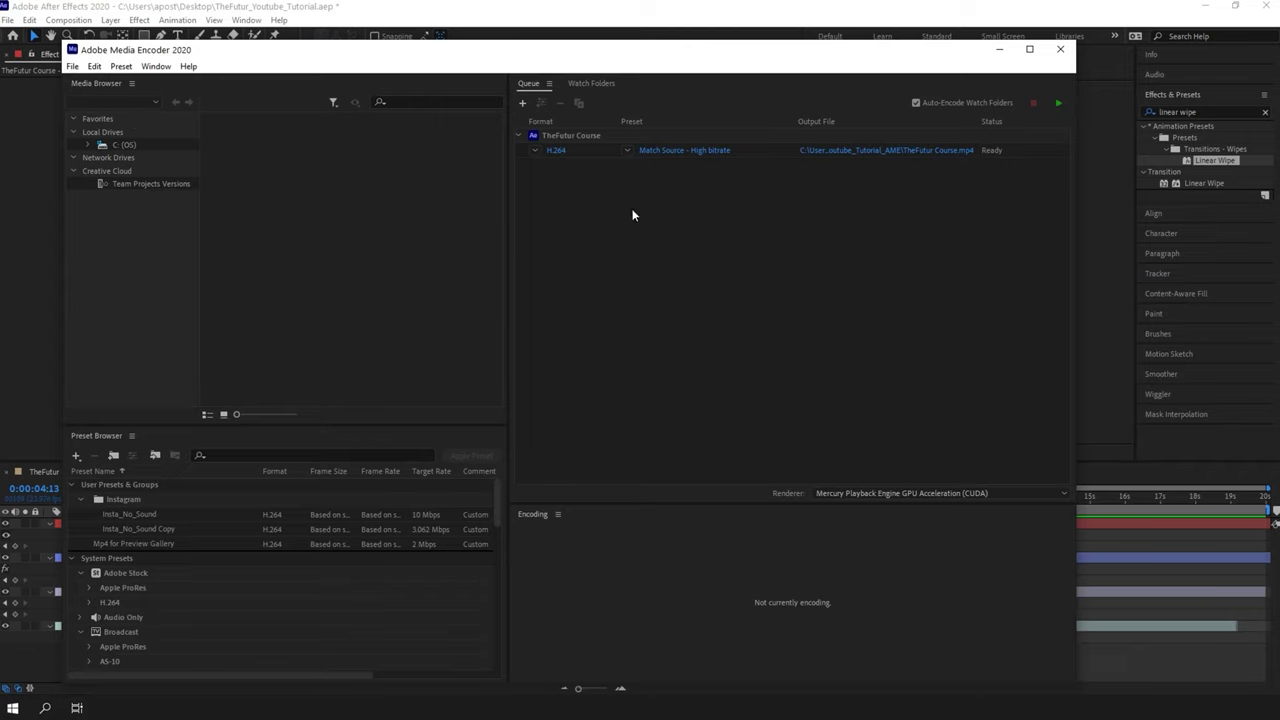
click(663, 170)
click(670, 155)
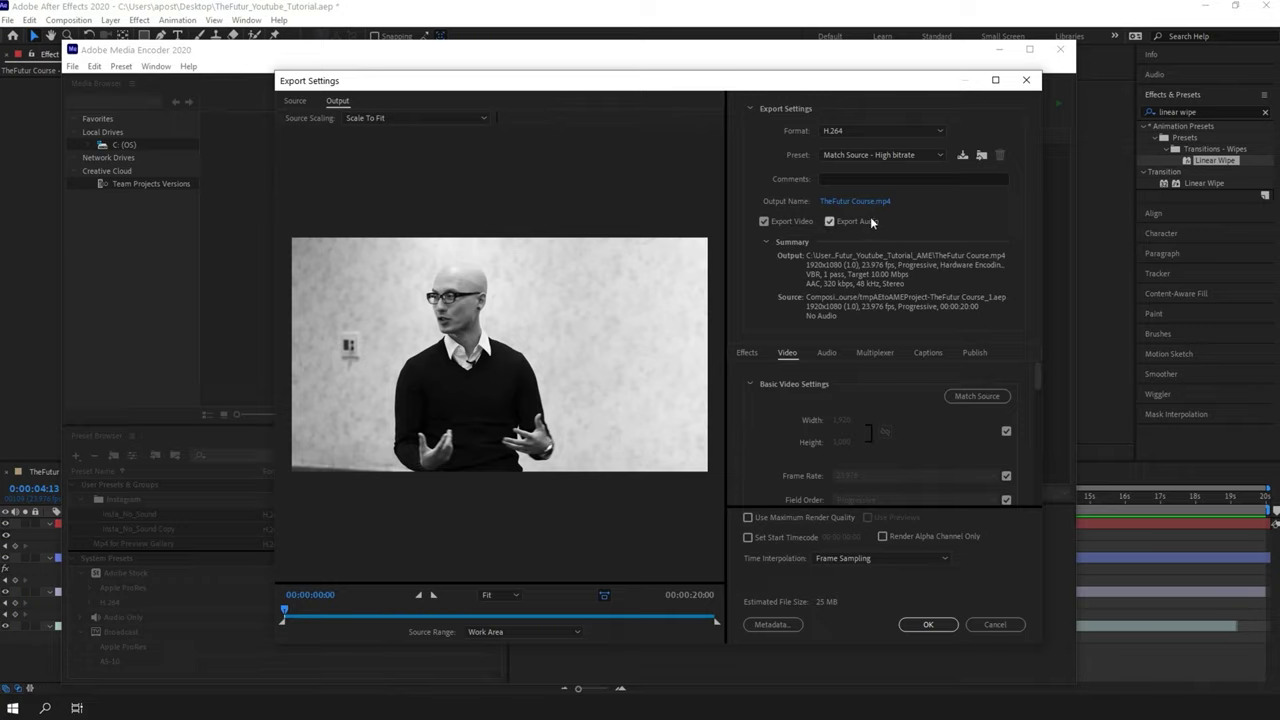
click(875, 138)
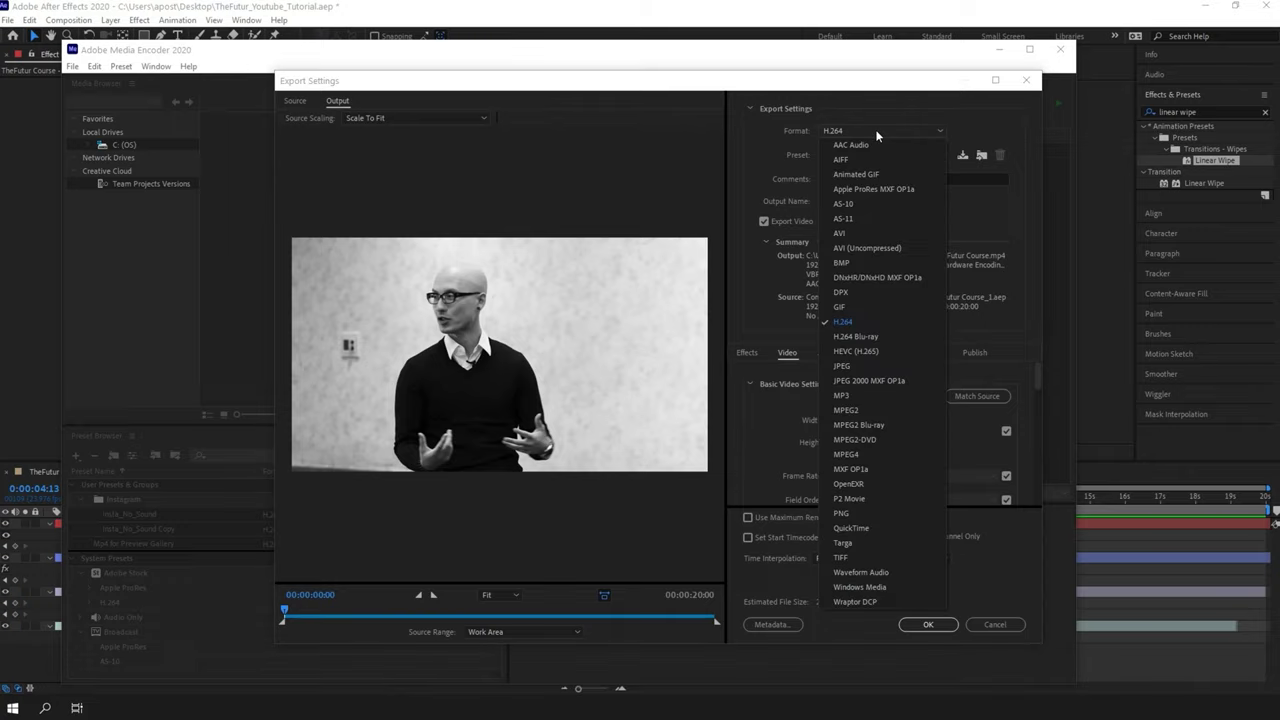
click(859, 326)
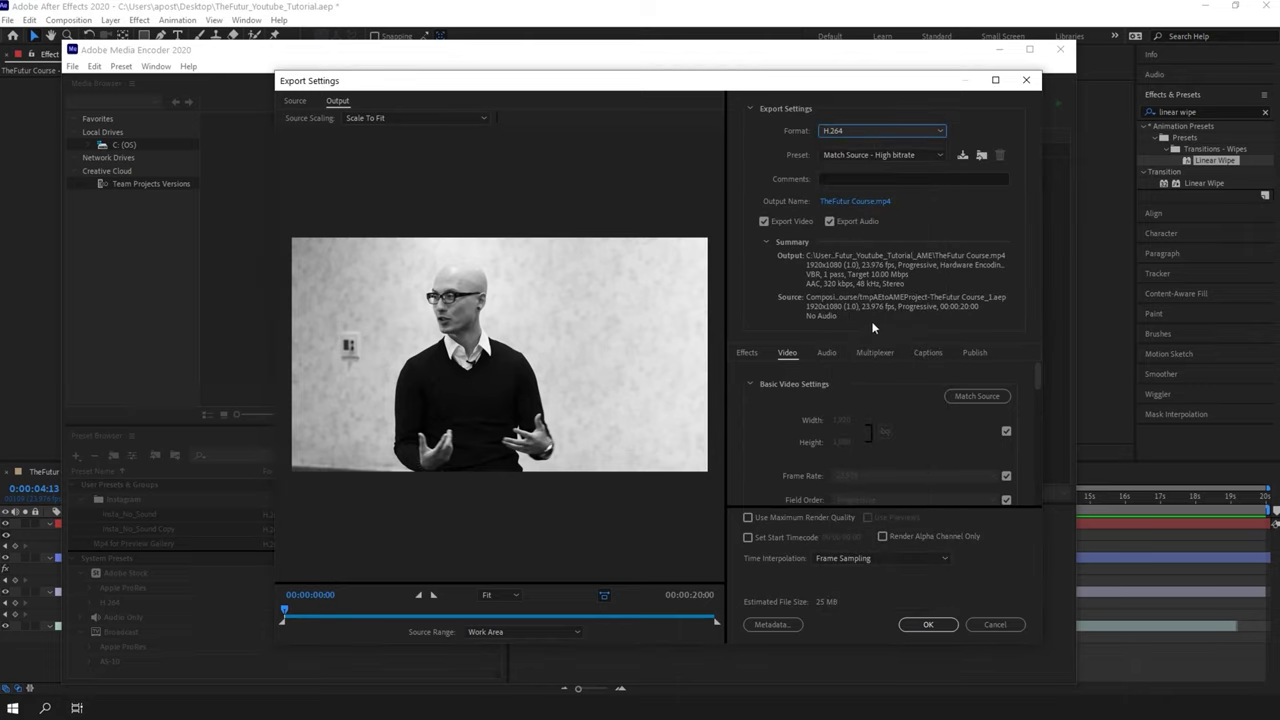
Confirm the Match Source - High bitrate settings and encode TheFutur Course.mp4.
click(932, 213)
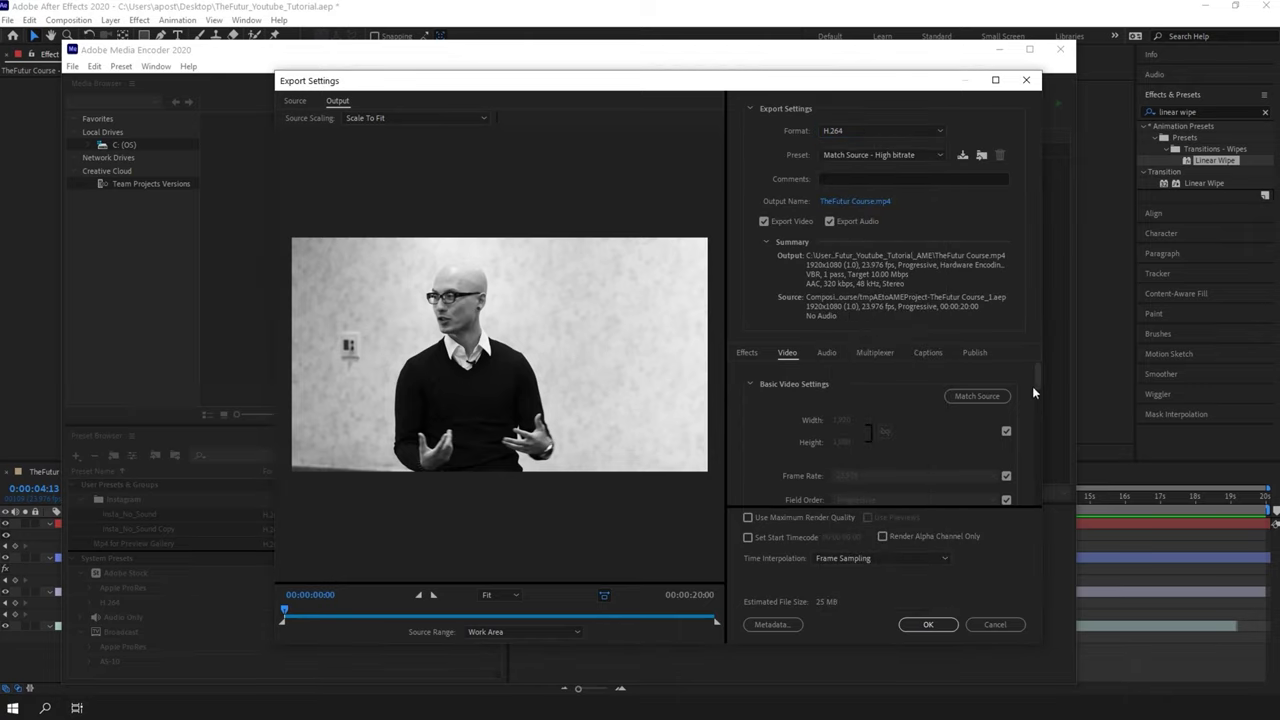
drag(1034, 376, 1033, 468)
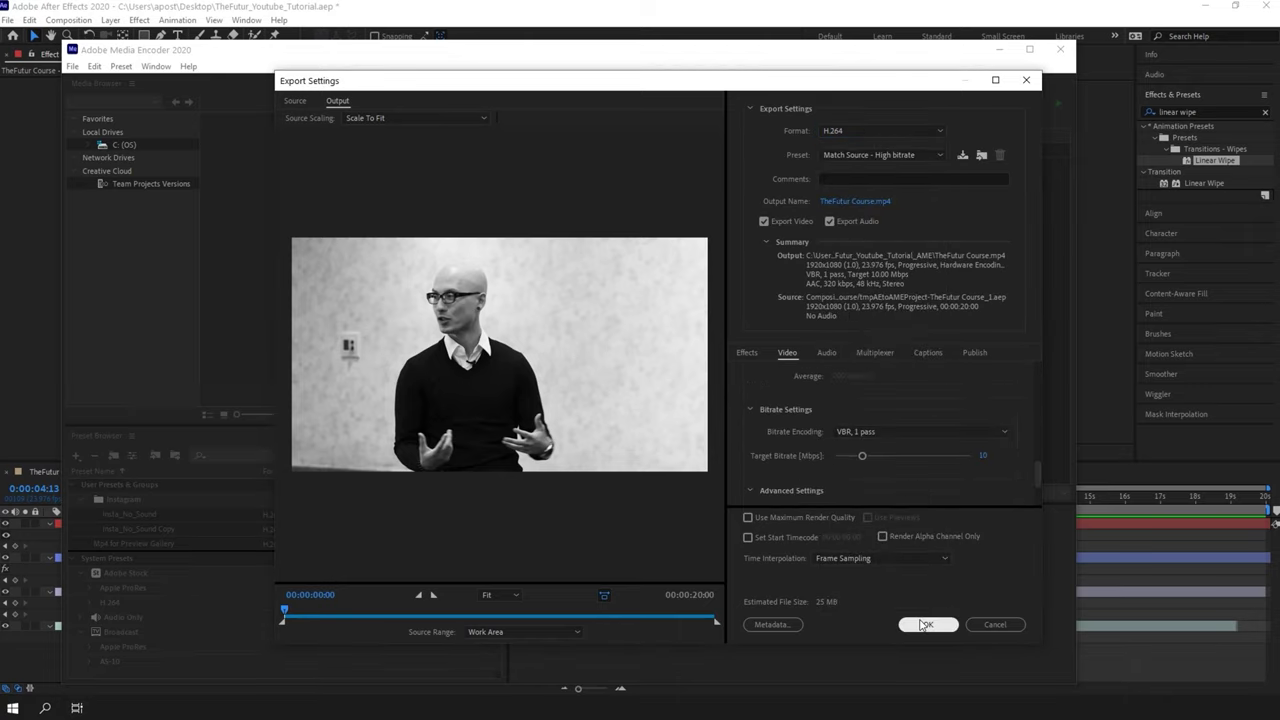
click(924, 624)
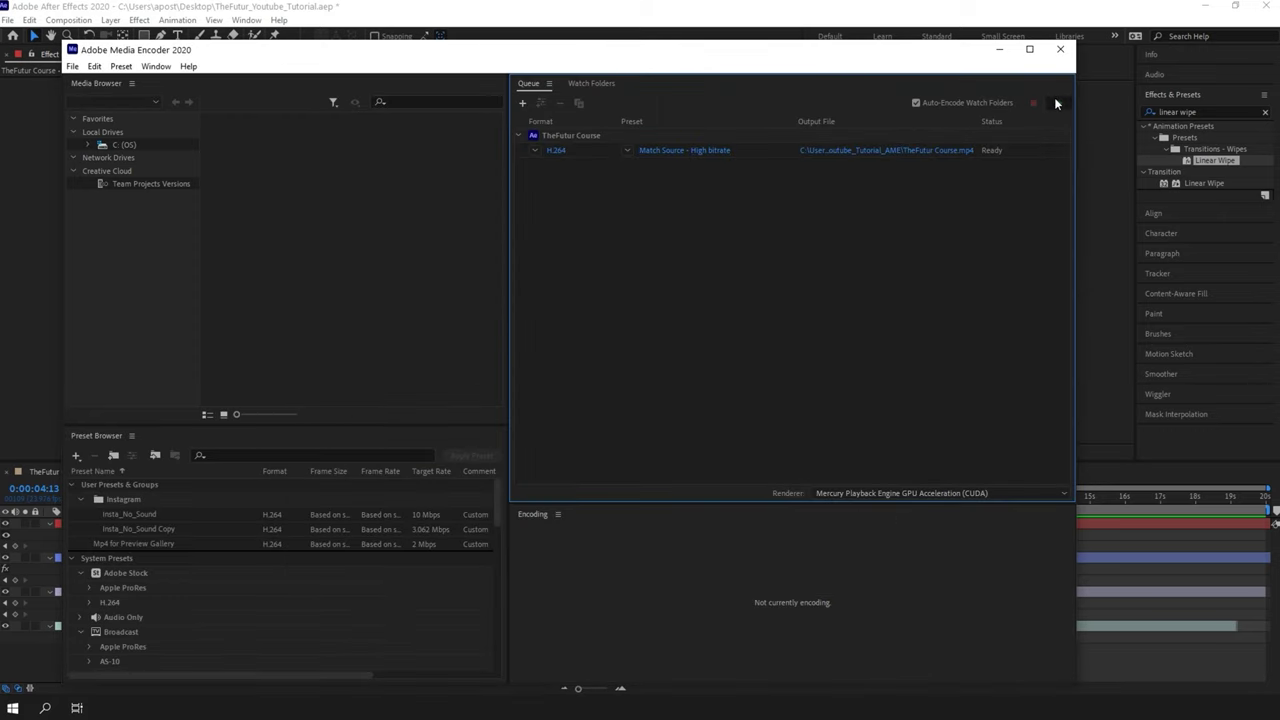
click(1056, 102)
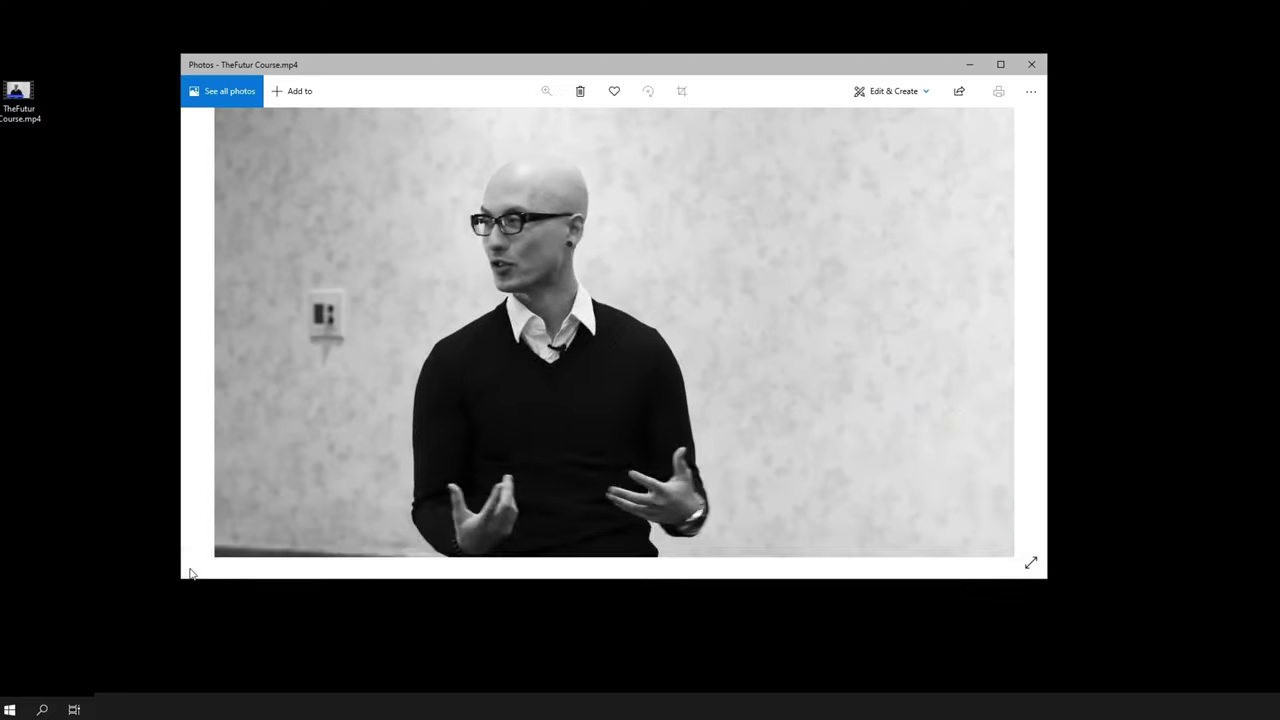
Play the exported TheFutur Course.mp4 in Photos.
click(192, 571)
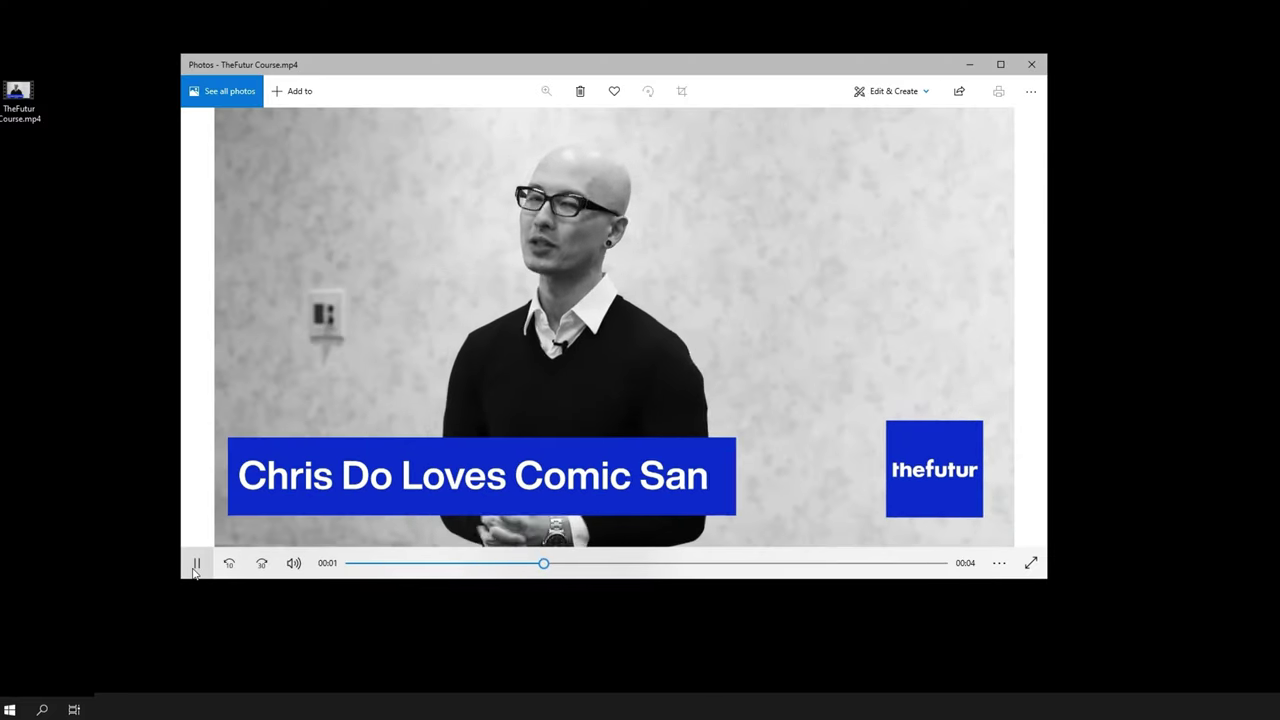